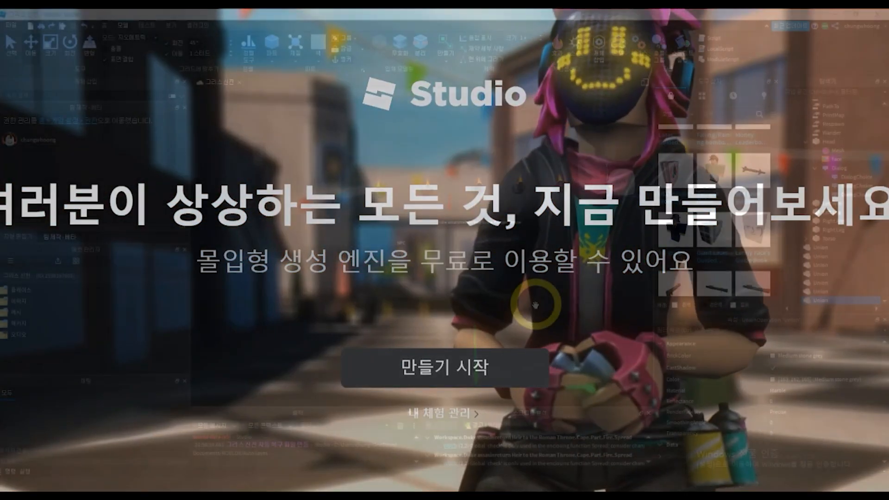
- Inspect the Greek temple inside and out, start a playtest, and take the character up the stone slabs toward the entrance
scroll(536, 306, "down", 6)
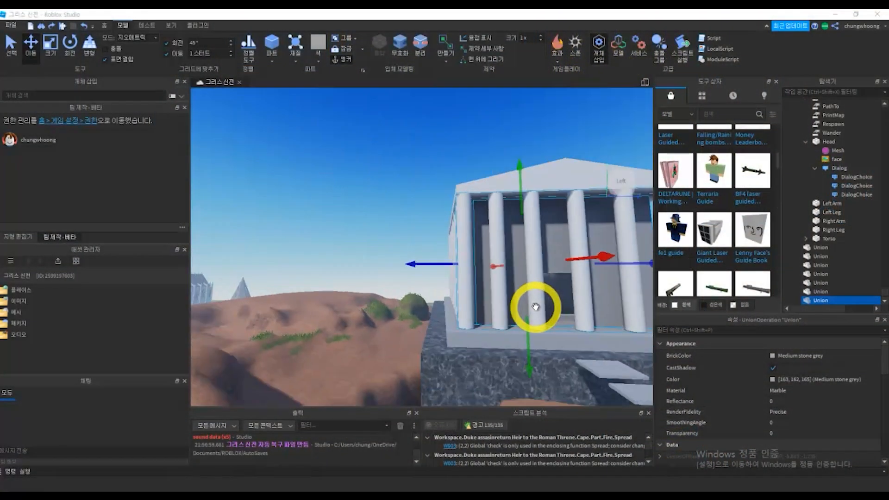
middle_click_drag(536, 306, 440, 321)
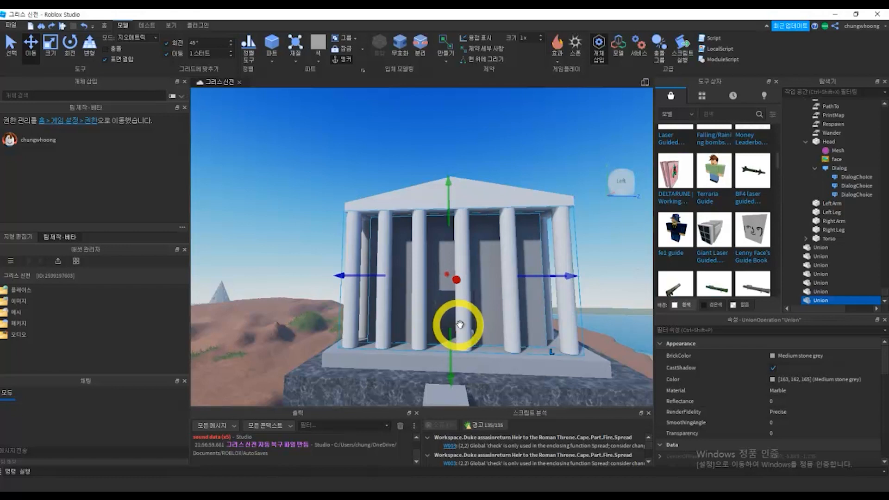
scroll(451, 323, "down", 4)
scroll(445, 329, "down", 5)
scroll(445, 330, "down", 2)
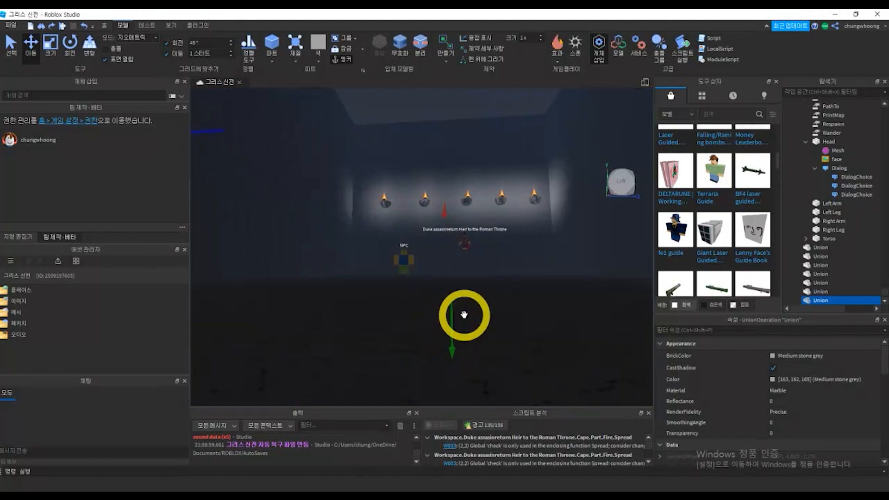
key("F5")
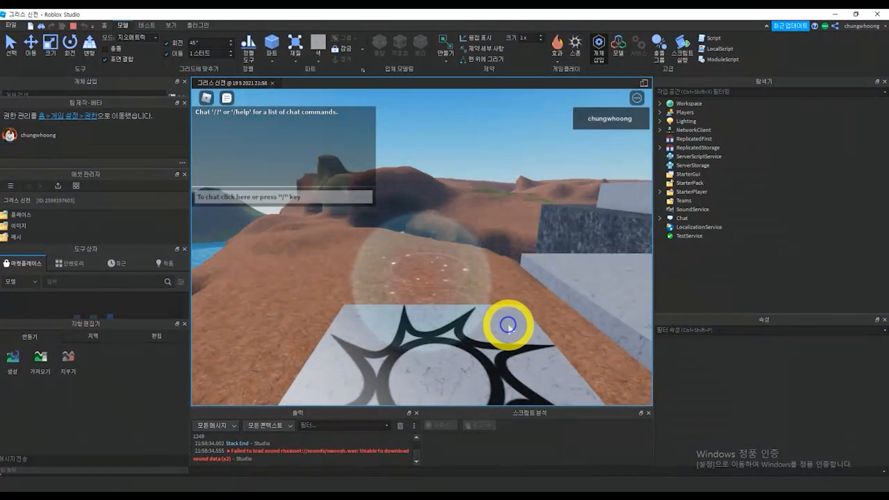
right_click_drag(419, 334, 419, 333)
key("w")
key("space")
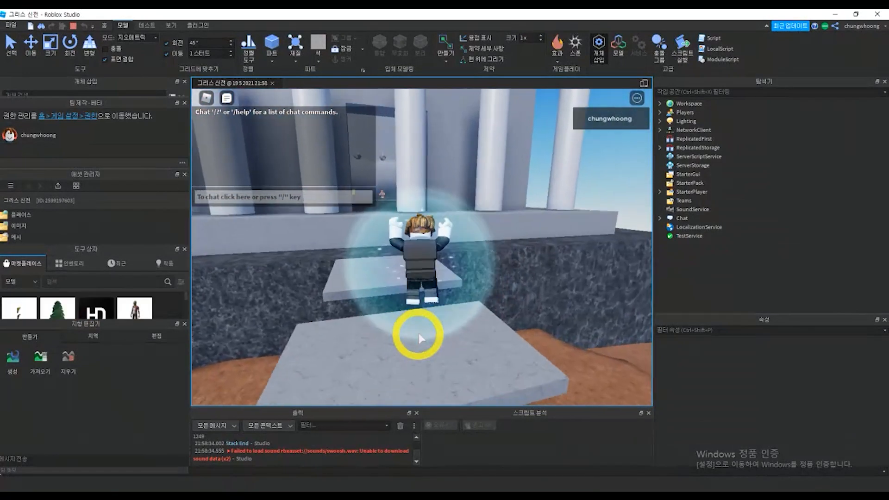
key("w")
key("space")
key("space")
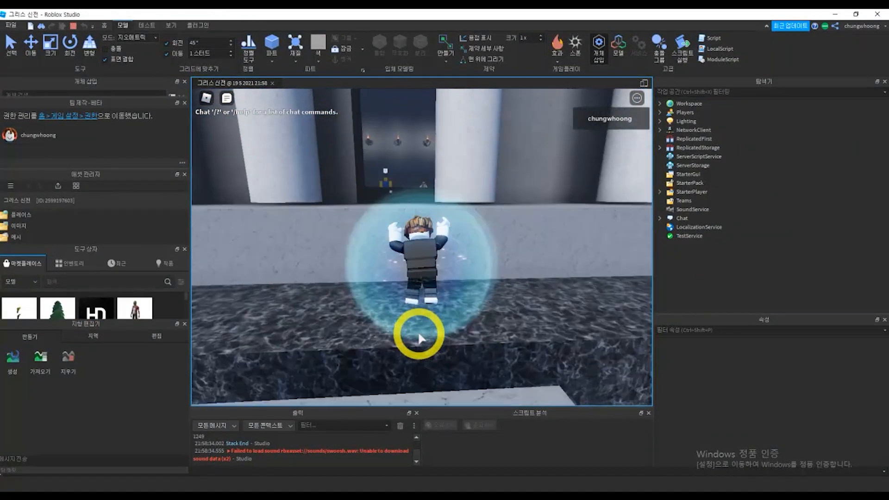
- Walk the character to the NPC inside the temple and ask it "이 건축물은 언제 완공되었나요?"
key("w")
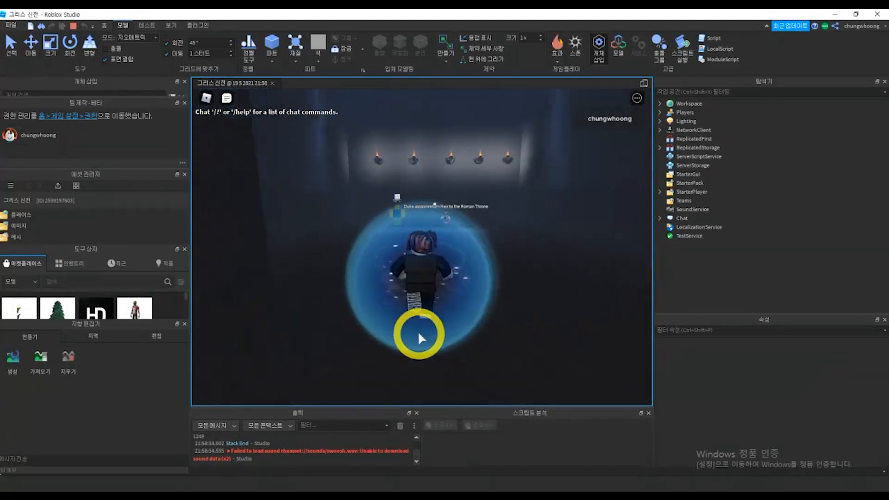
key("w")
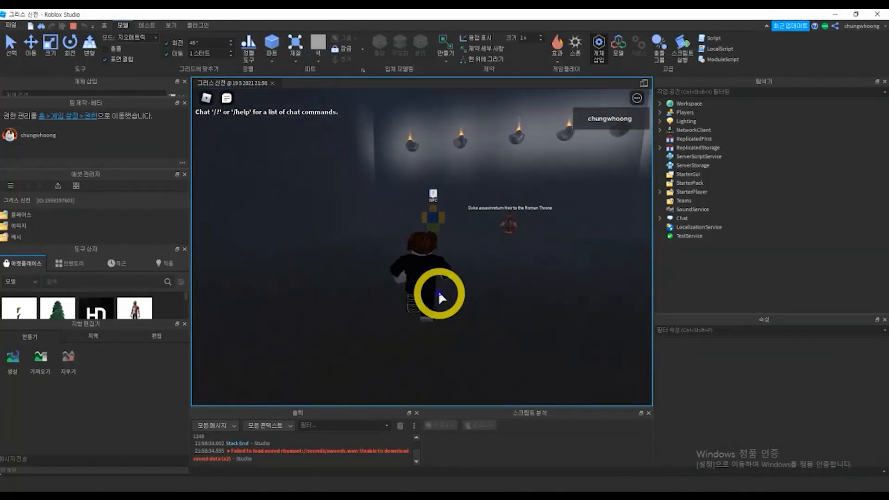
key("w")
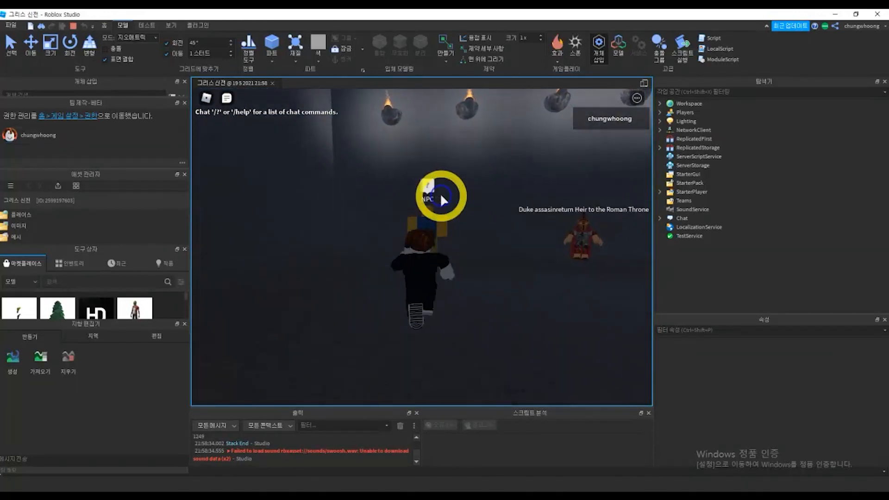
key("w")
left_click(430, 155)
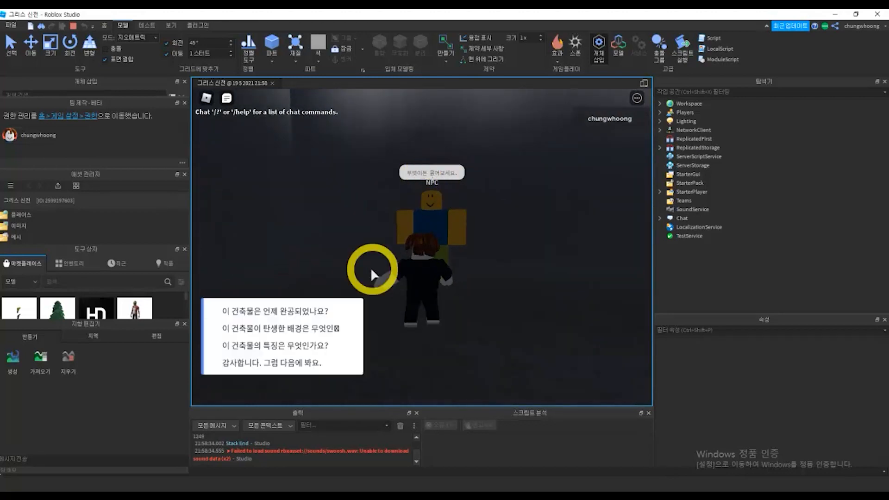
left_click(335, 314)
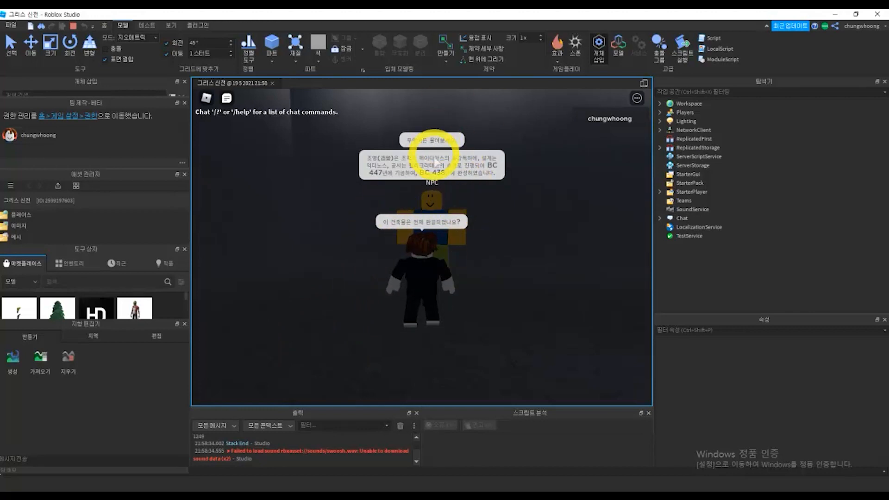
- Walk the character away from the NPC and out between the temple columns, and end the playtest
key("s")
right_click_drag(443, 240, 460, 252)
key("w")
key("s")
key("w")
key("w")
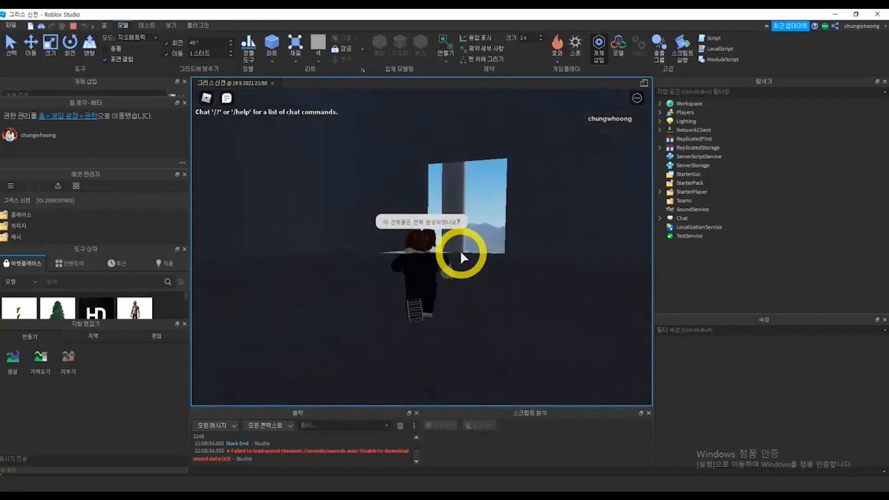
key("w")
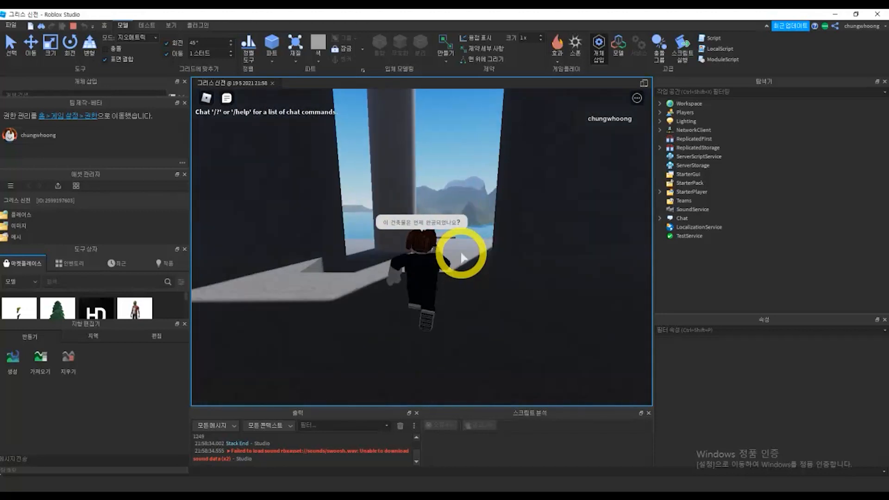
key("w")
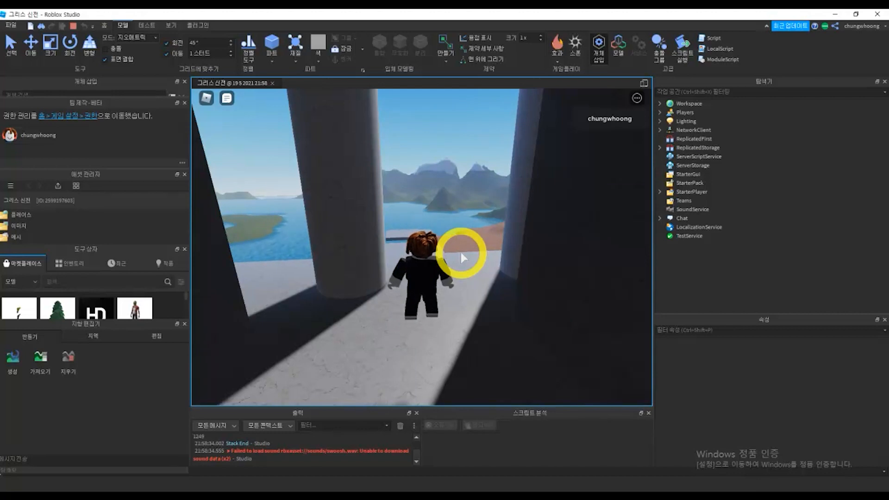
right_click_drag(458, 257, 458, 257)
key("w")
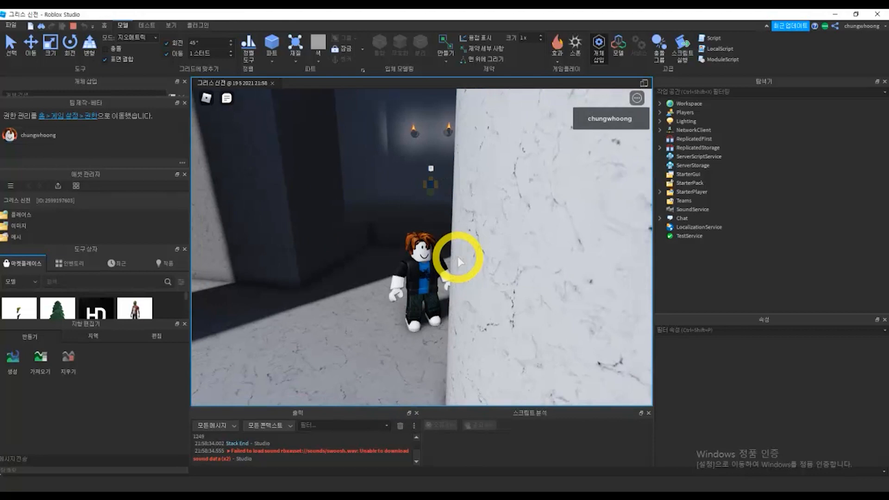
key("shift+F5")
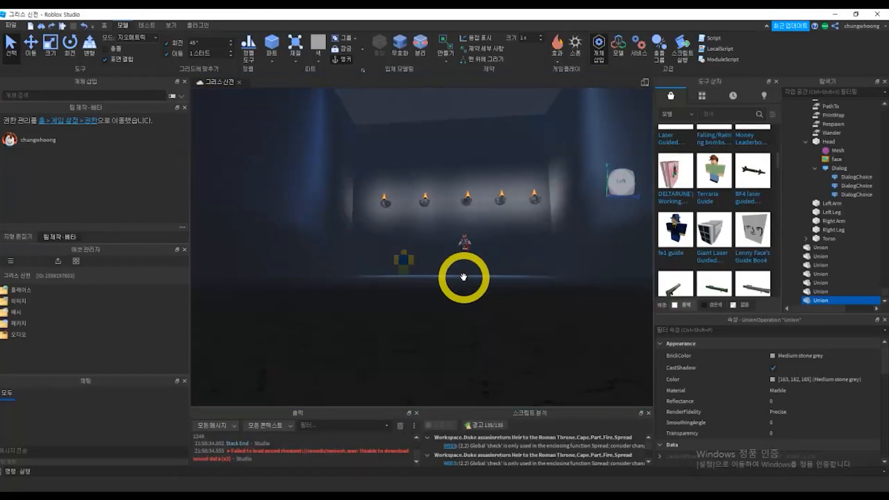
- Select the "Duke assasinreturn Heir to the Roman Throne" model beneath the torches inside the temple
scroll(463, 278, "down", 10)
scroll(462, 278, "up", 10)
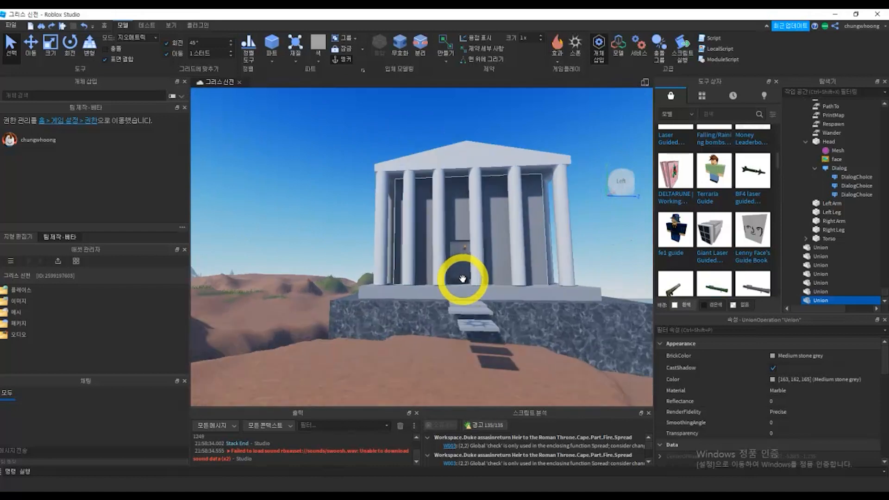
scroll(462, 278, "up", 8)
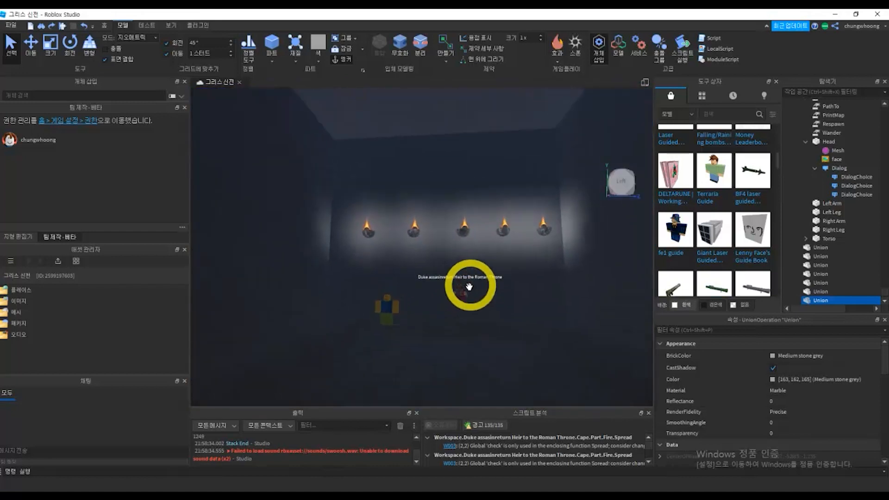
scroll(466, 290, "up", 3)
left_click(467, 331)
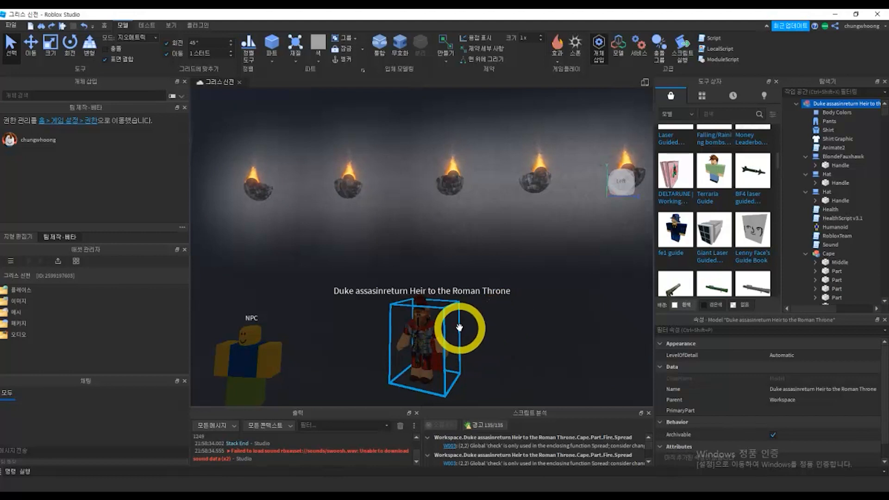
- Toggle the Toolbox's visibility, and try docking it with the Terrain Editor before returning it beside the Explorer
left_click(171, 27)
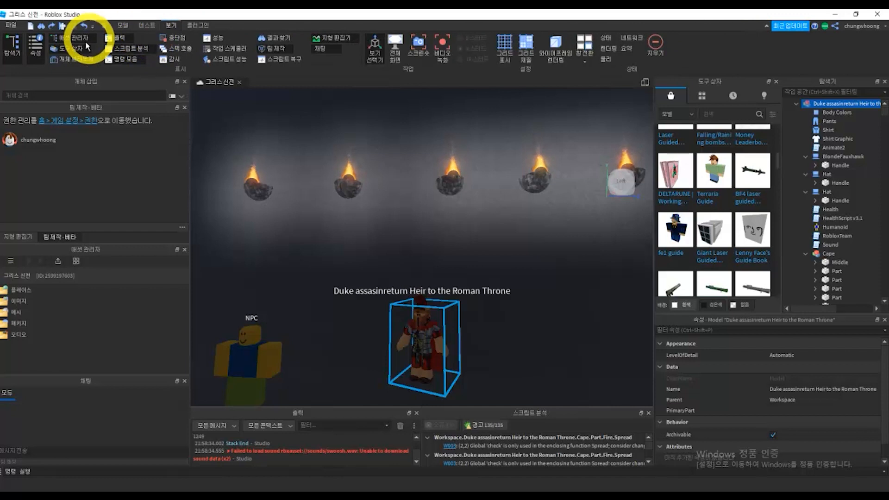
left_click(79, 49)
left_click(79, 49)
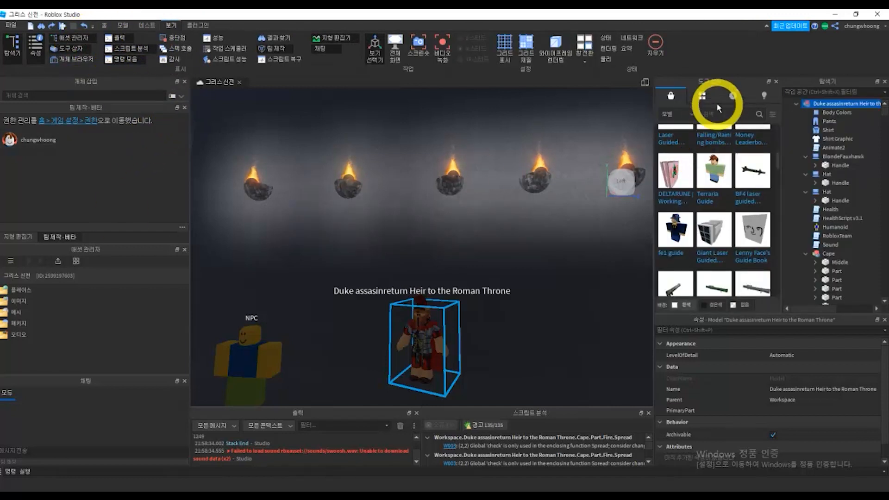
left_click_drag(717, 84, 108, 141)
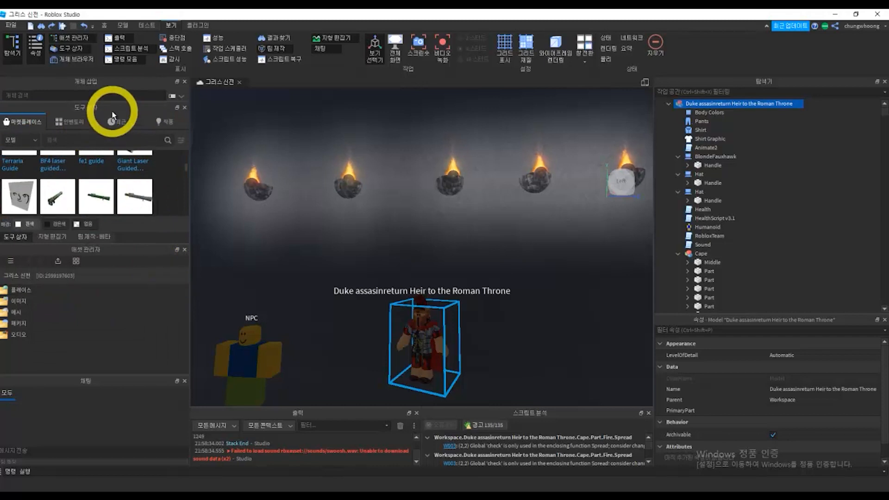
left_click_drag(113, 107, 672, 175)
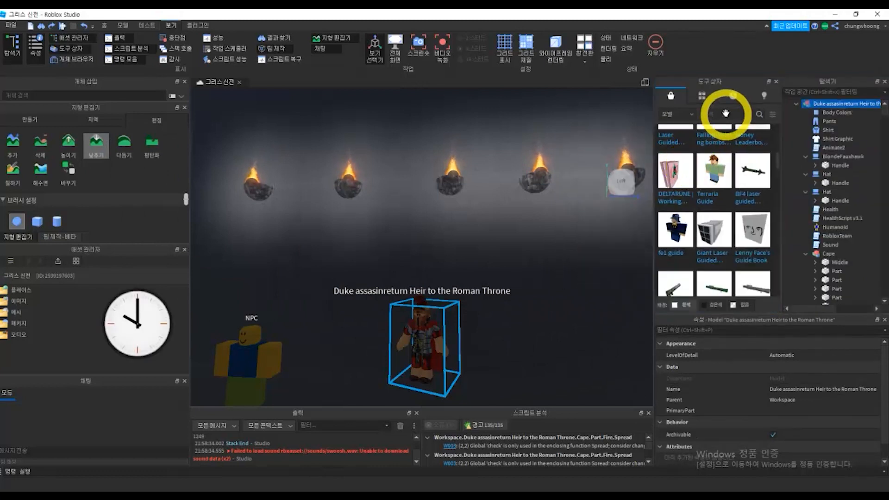
- Search the Toolbox models for "rome" and locate the Duke assassin character among the results
left_click(715, 117)
type("rome")
key("Return")
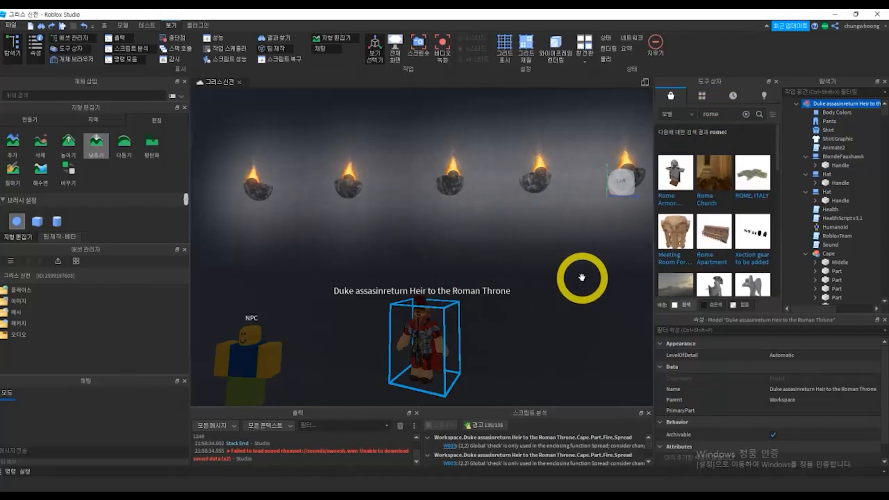
scroll(737, 222, "down", 3)
scroll(736, 227, "down", 5)
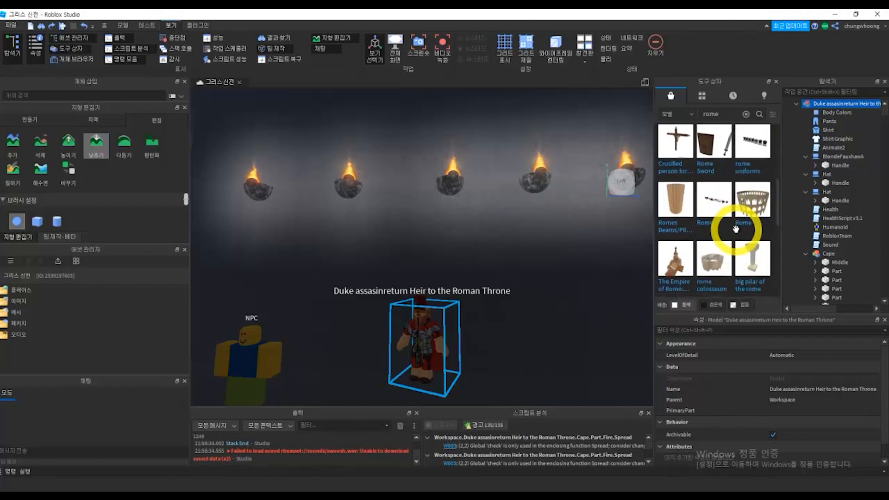
scroll(718, 247, "down", 5)
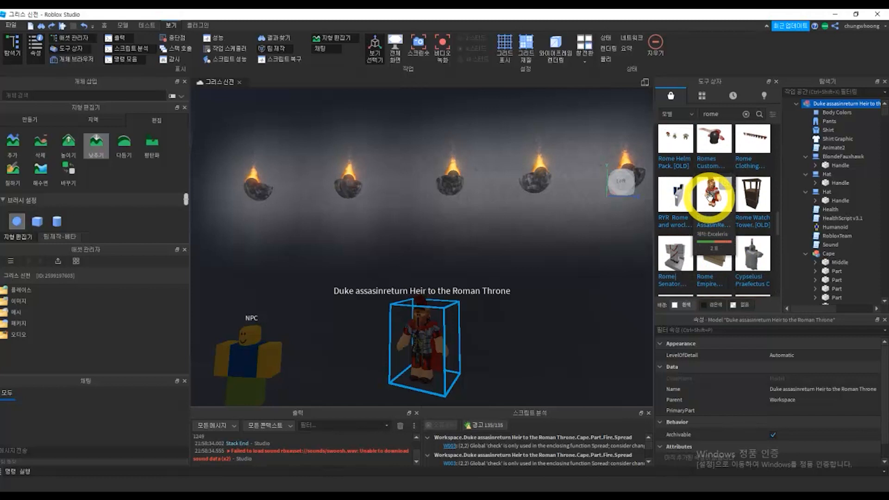
- Lower the Duke model vertically with the Move tool until it stands on the floor level with the NPC
middle_click_drag(466, 320, 485, 249)
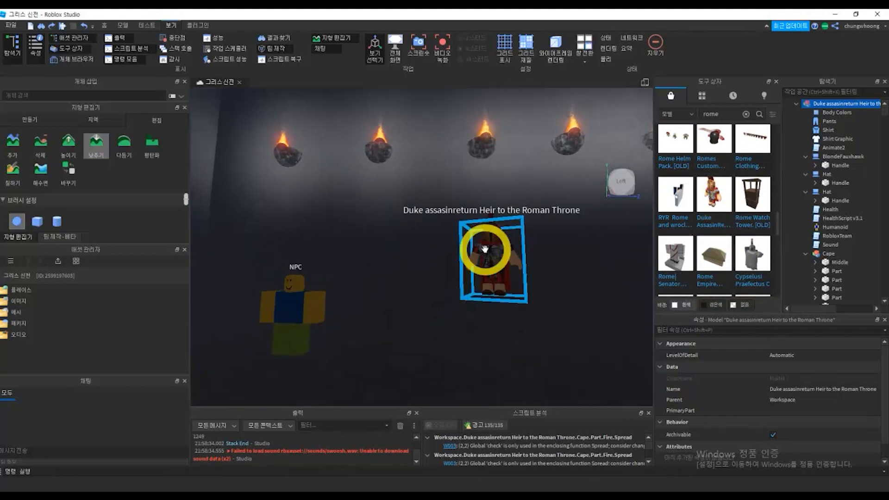
left_click(492, 264)
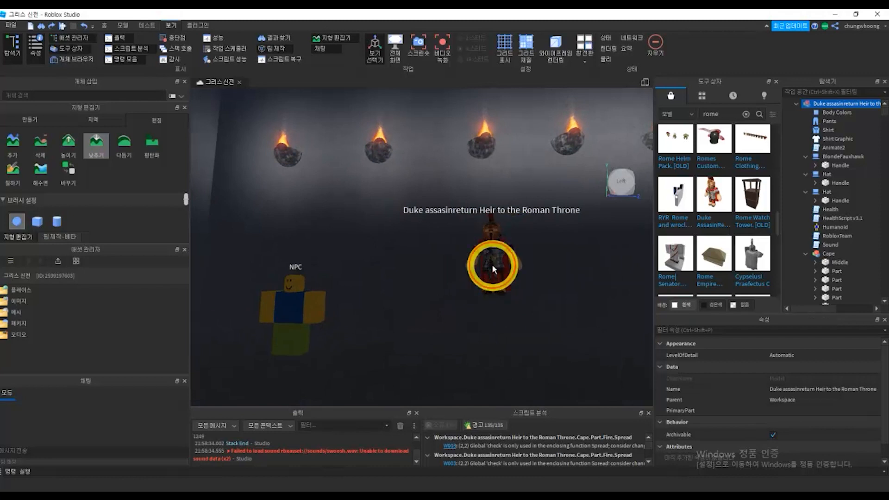
left_click(488, 239)
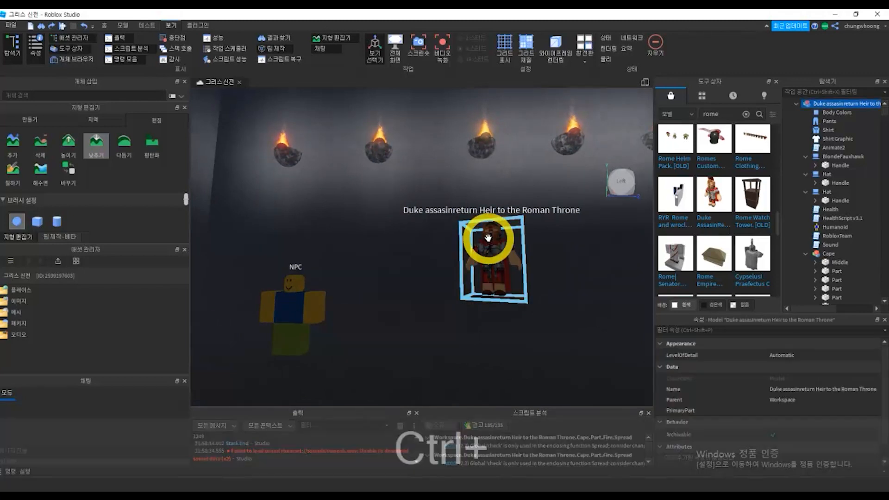
key("ctrl+2")
left_click_drag(488, 193, 498, 252)
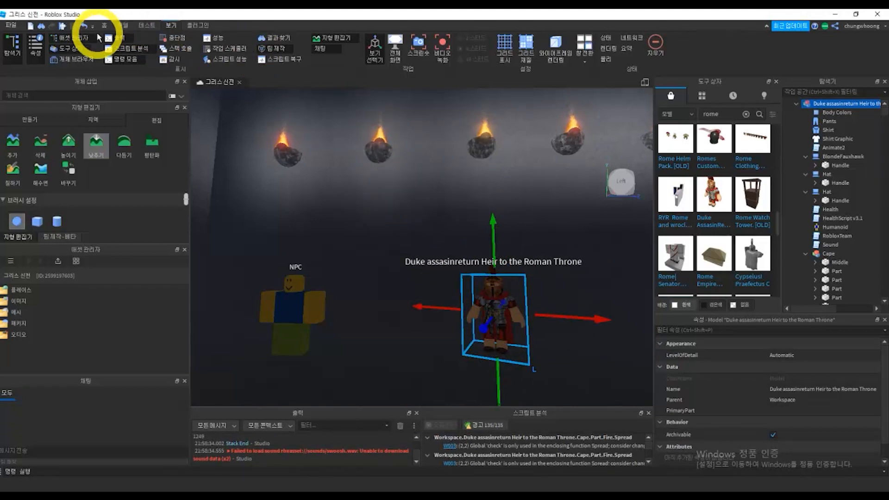
- Anchor the Duke model in place and focus the view on it
left_click(107, 26)
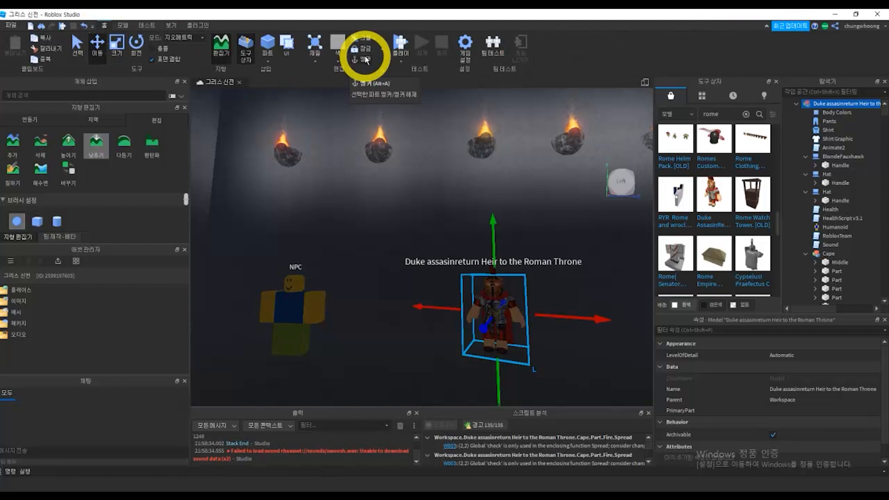
left_click(298, 311)
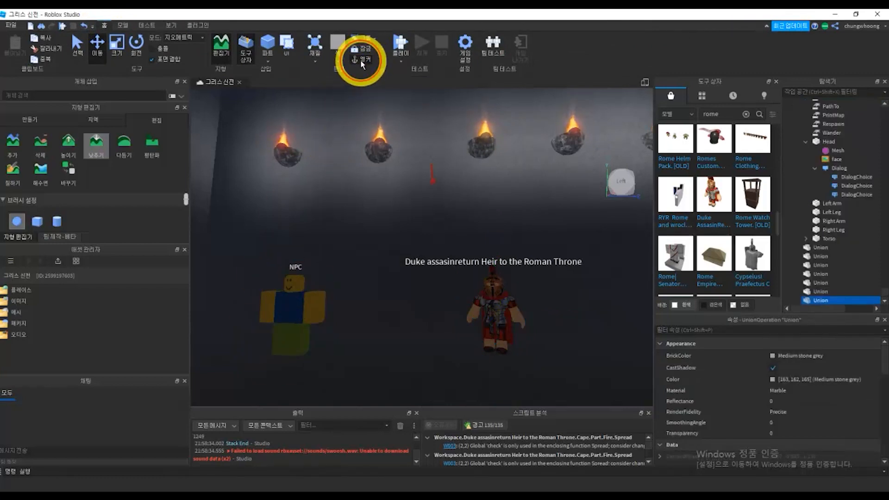
left_click(500, 328)
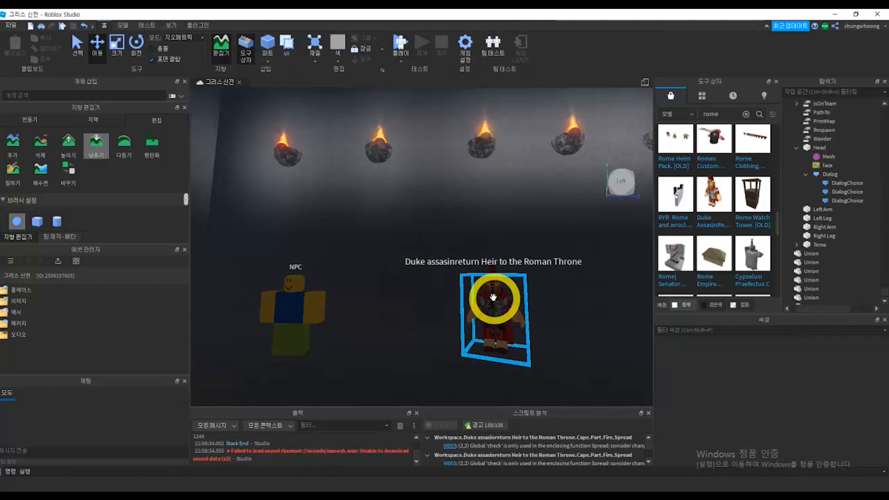
left_click(493, 302)
left_click(363, 59)
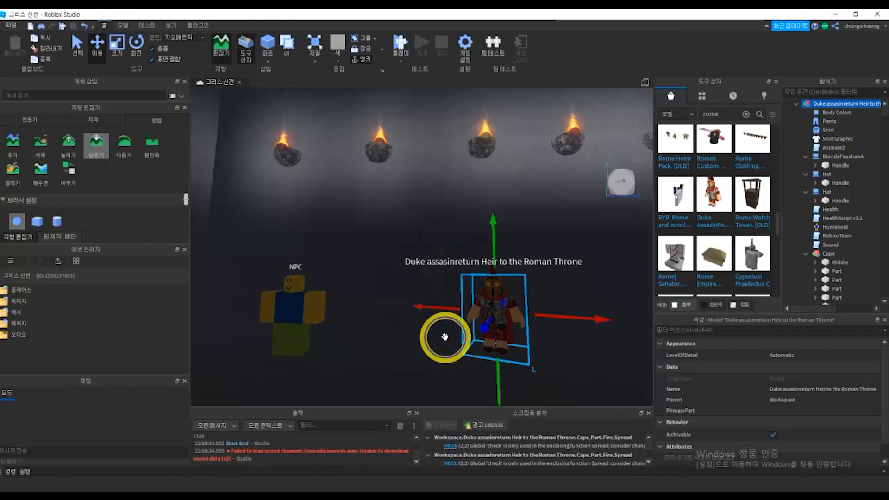
key("f")
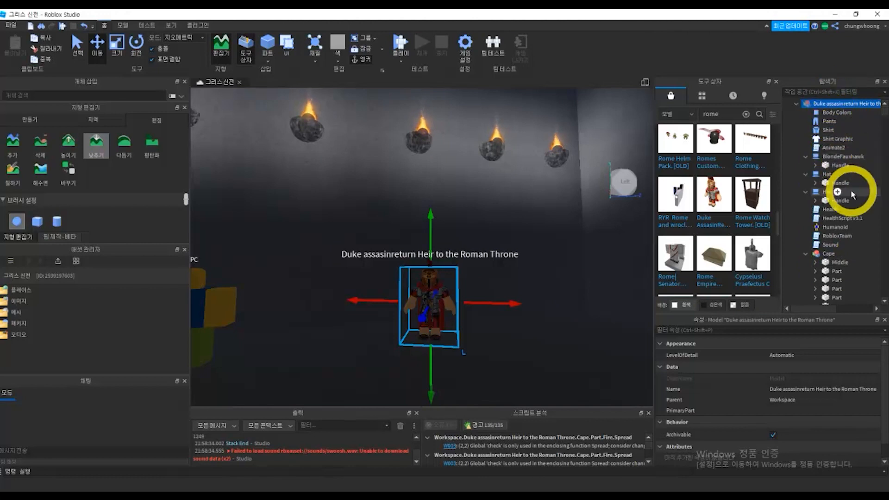
- Examine the Duke model's child objects in the Workspace hierarchy
scroll(824, 250, "down", 4)
scroll(823, 273, "up", 5)
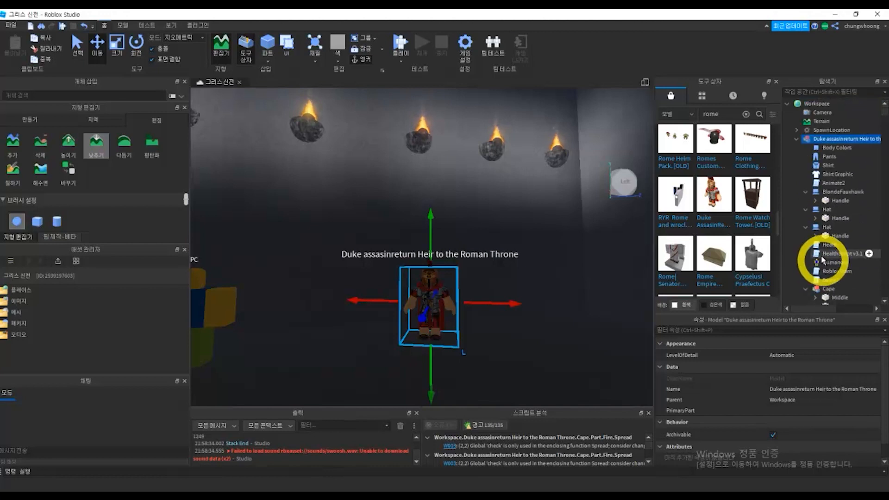
left_click(796, 139)
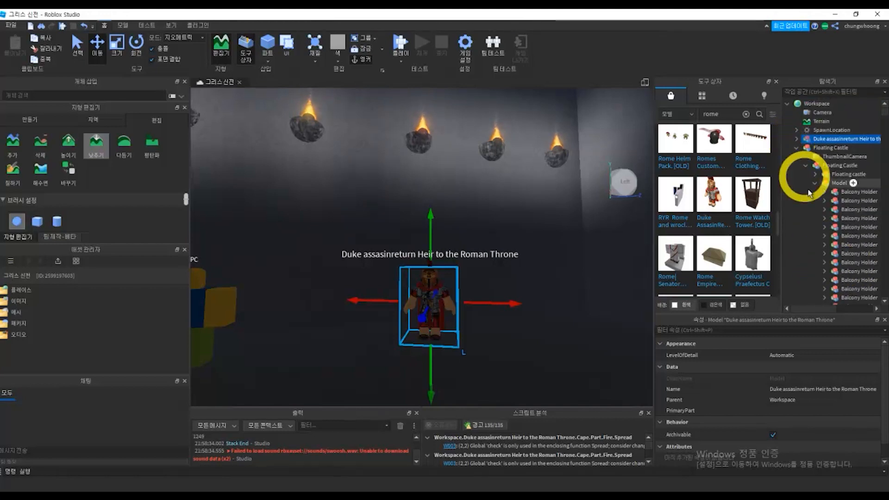
left_click(797, 149)
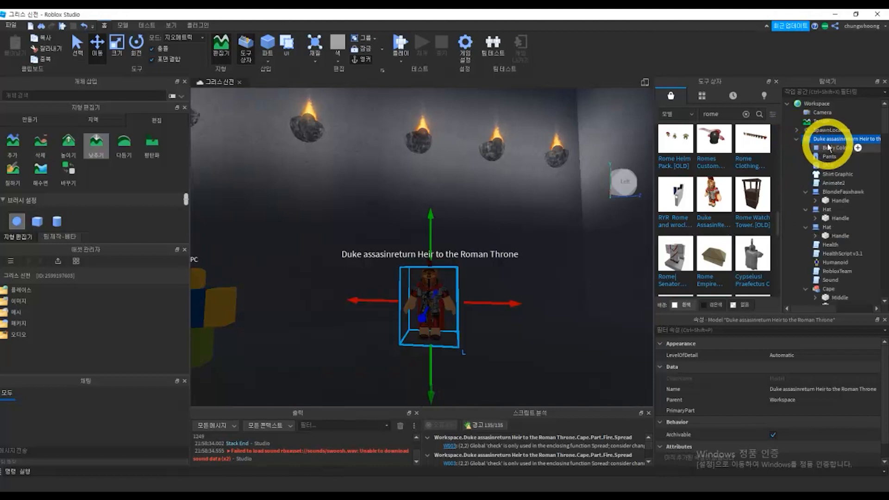
scroll(832, 179, "down", 1)
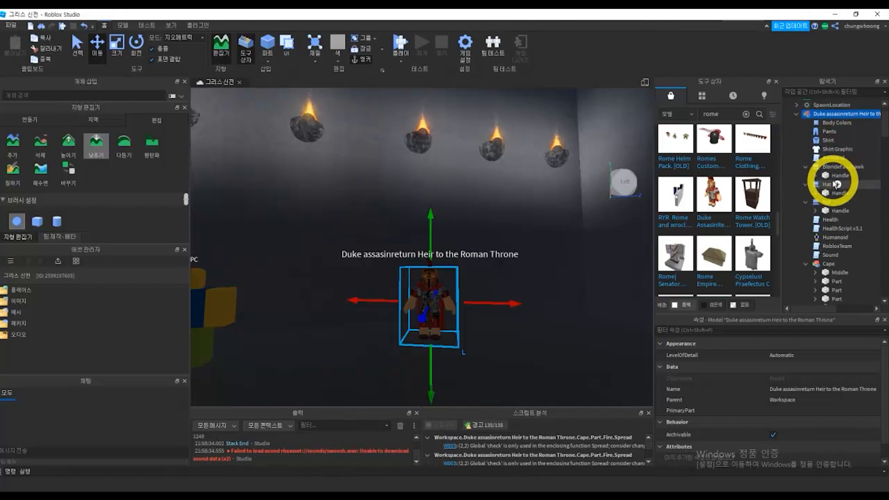
scroll(836, 185, "down", 8)
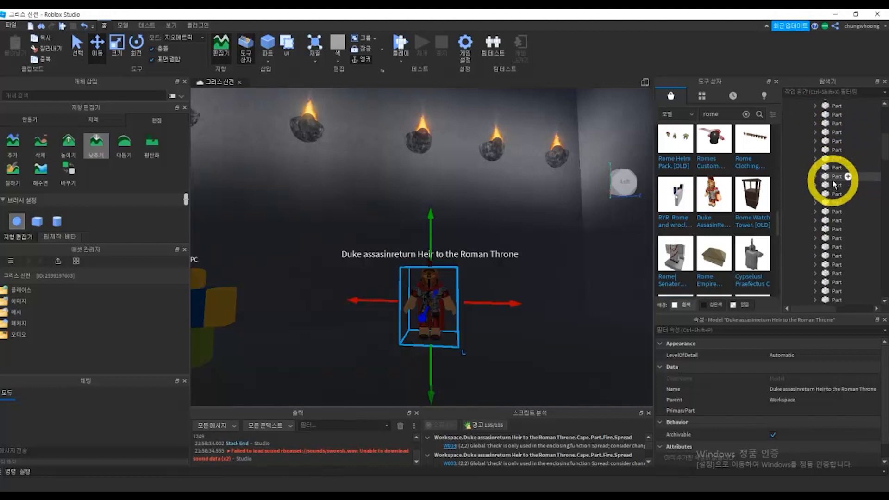
scroll(833, 184, "up", 9)
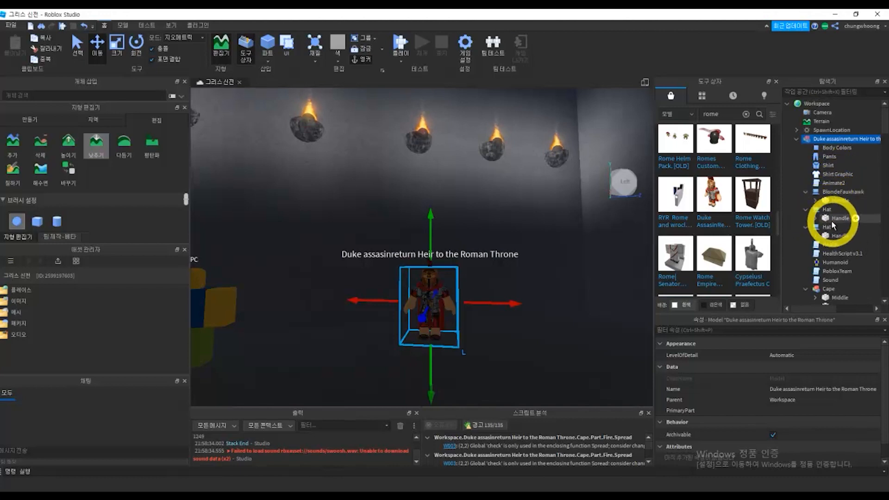
- Check which body areas the Duke model's Hat, Cape and cape parts cover, and select its Head part
left_click_drag(816, 234, 822, 210)
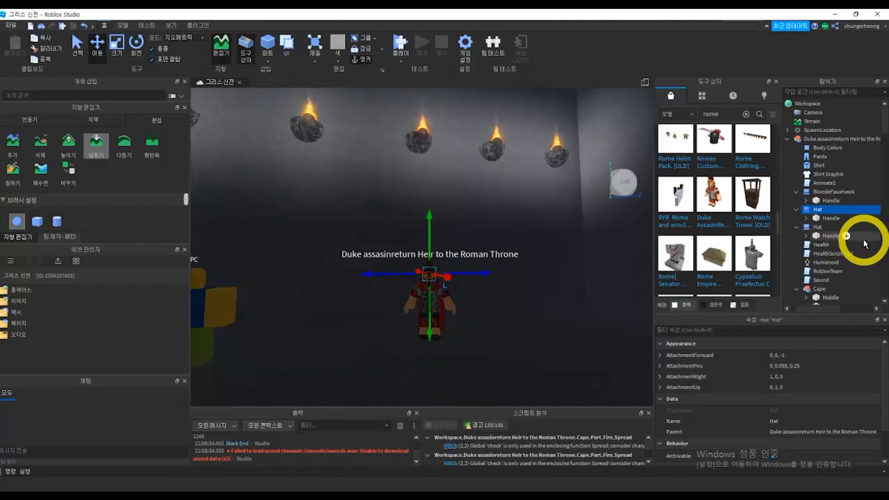
scroll(832, 204, "down", 1)
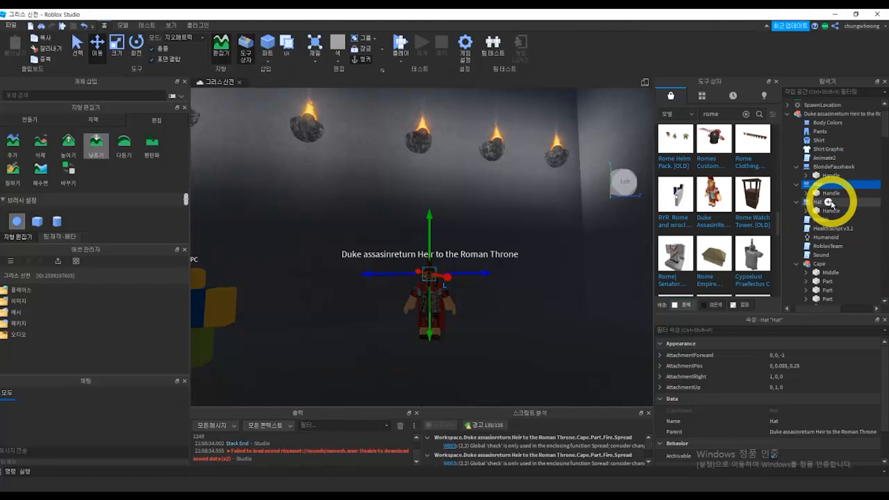
left_click(818, 264)
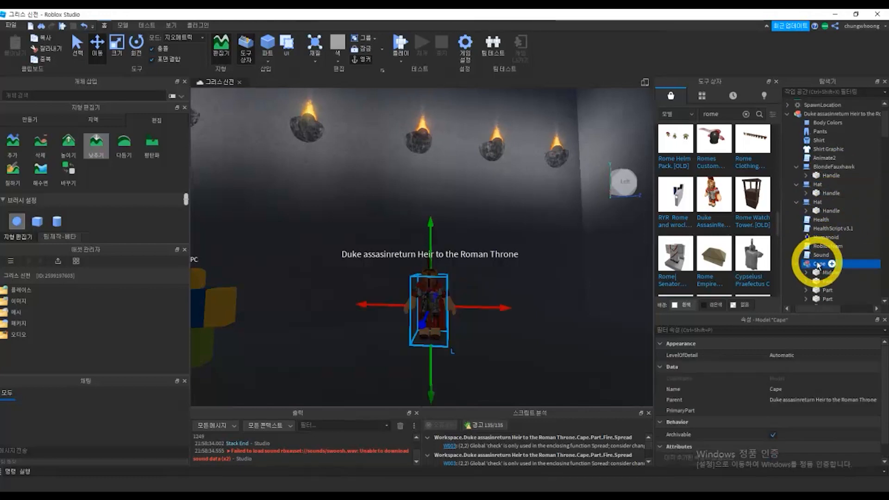
scroll(817, 263, "down", 6)
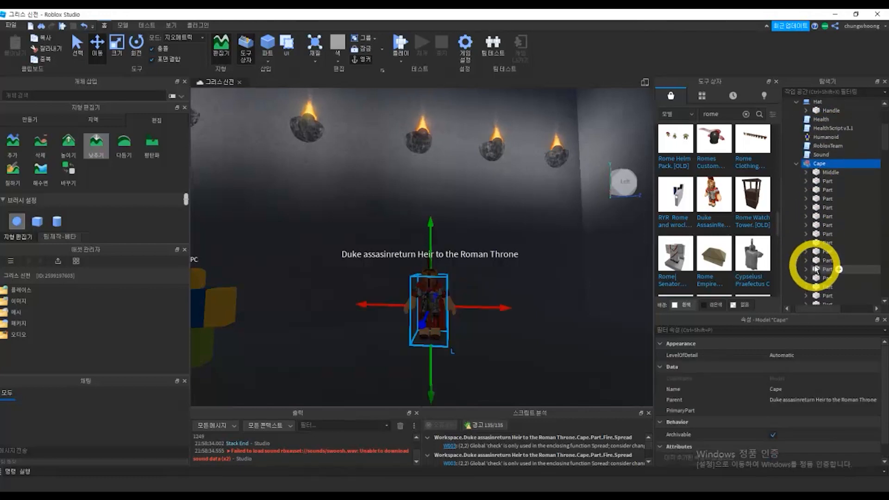
scroll(810, 261, "down", 3)
left_click(817, 242)
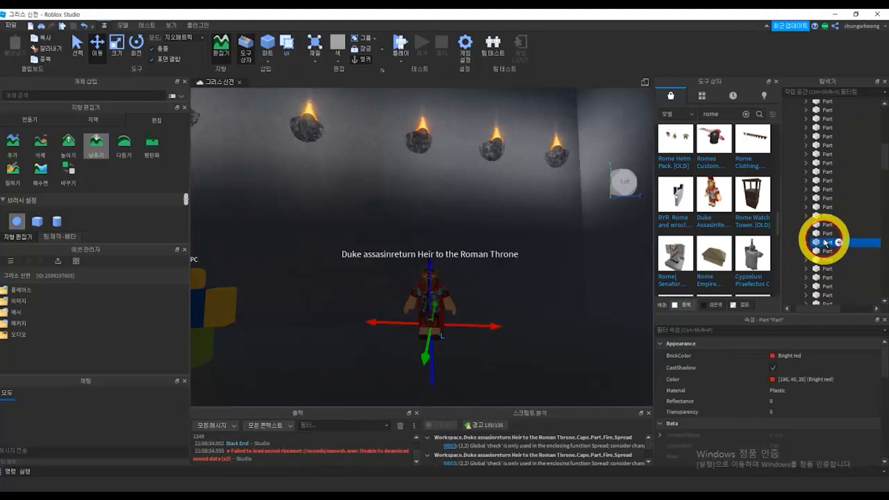
left_click(817, 260)
scroll(815, 269, "down", 5)
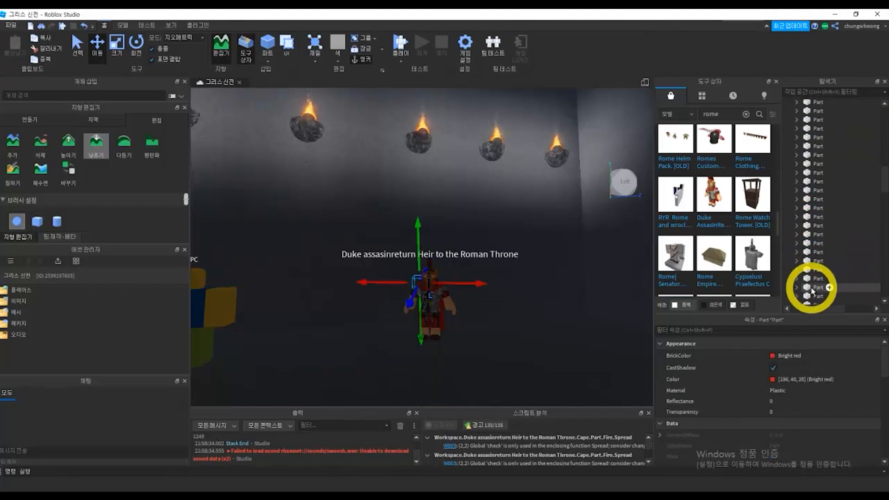
left_click(810, 265)
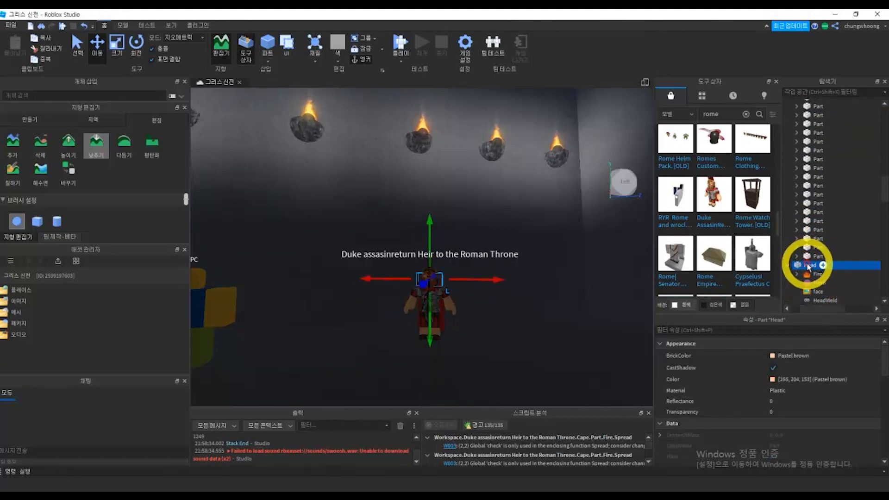
- Collapse the Cape, both Hat objects and BlondeFauxhawk in the Duke model's hierarchy, keeping the model itself expanded
scroll(808, 258, "up", 5)
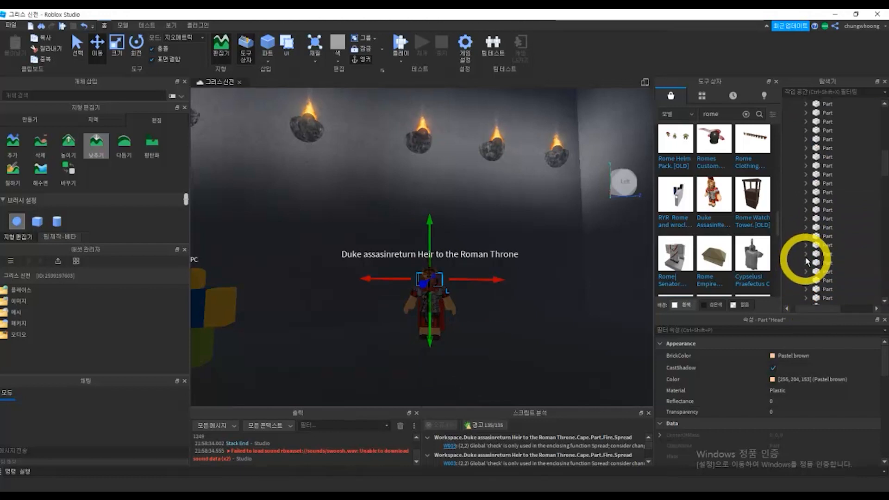
scroll(807, 260, "up", 4)
left_click(796, 238)
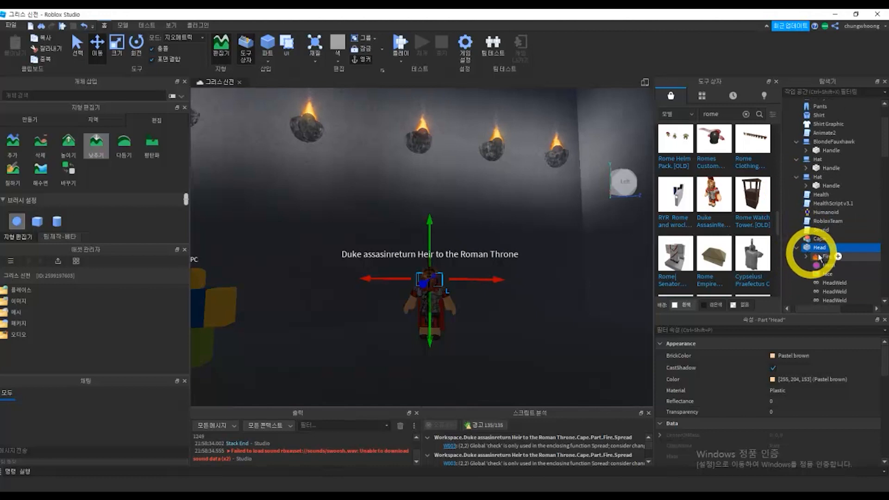
left_click(795, 176)
left_click(797, 159)
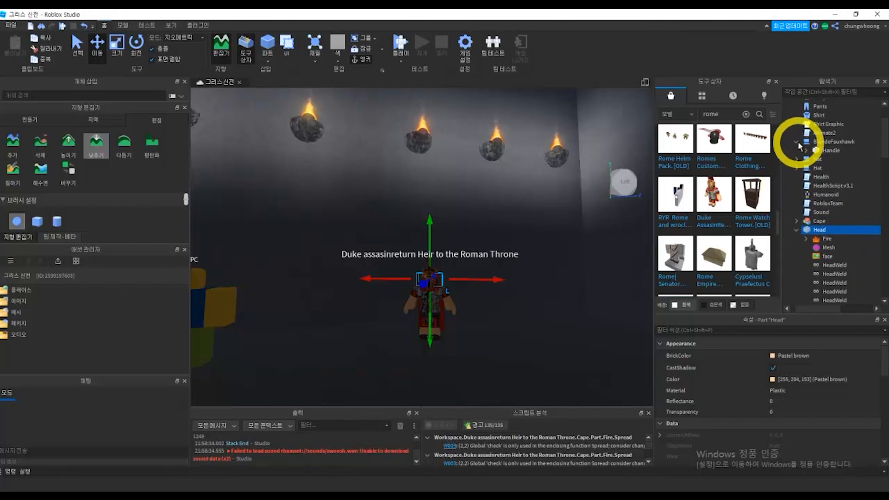
left_click(796, 142)
scroll(798, 167, "up", 2)
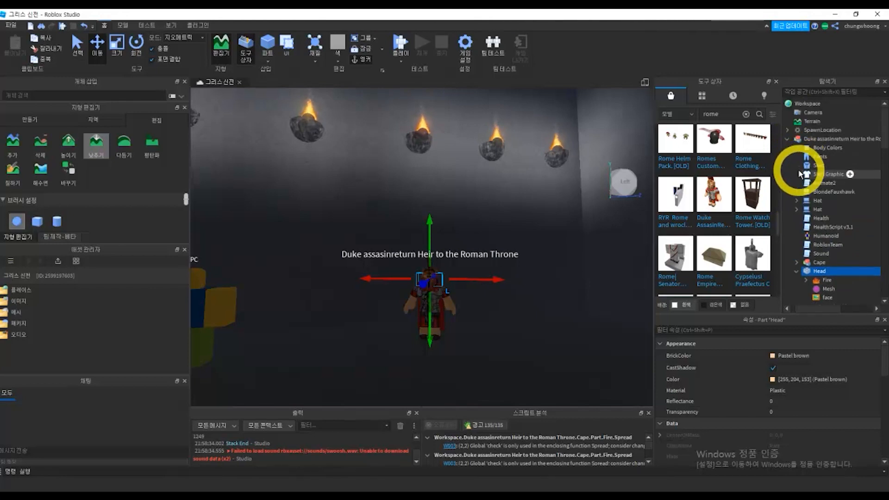
left_click(787, 137)
left_click(787, 139)
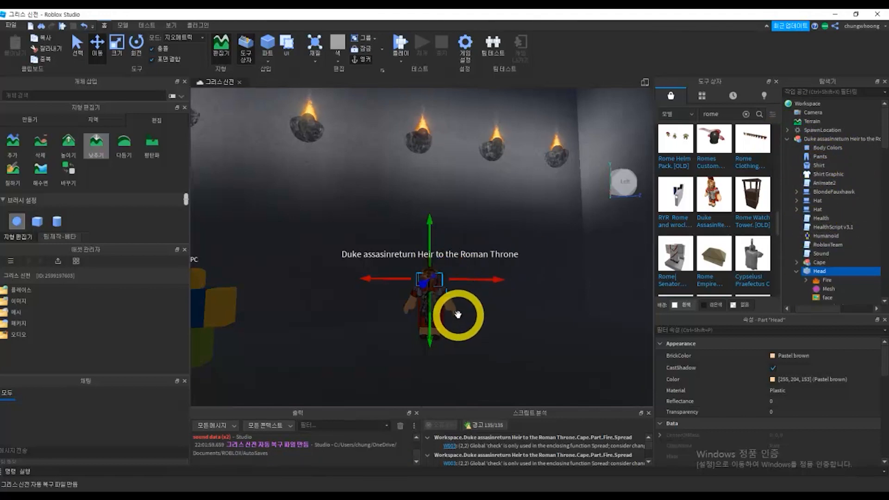
- Insert a Dialog object into the Duke model's Head
left_click(832, 274)
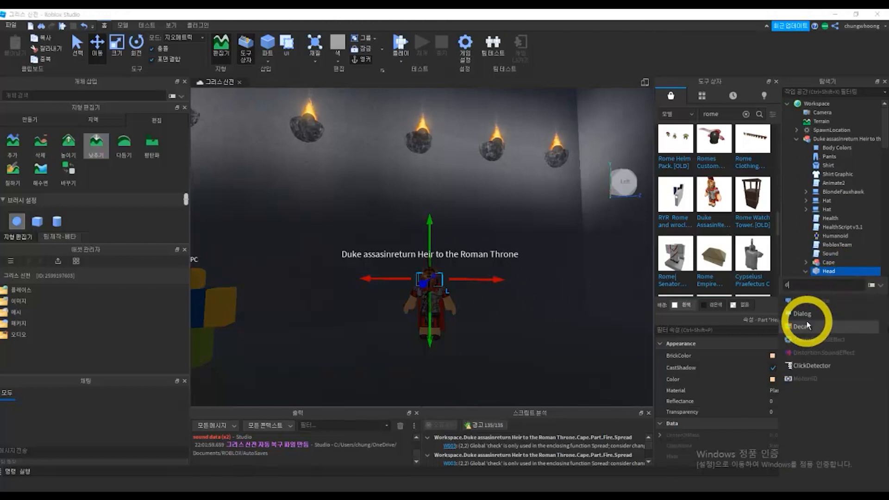
type("d")
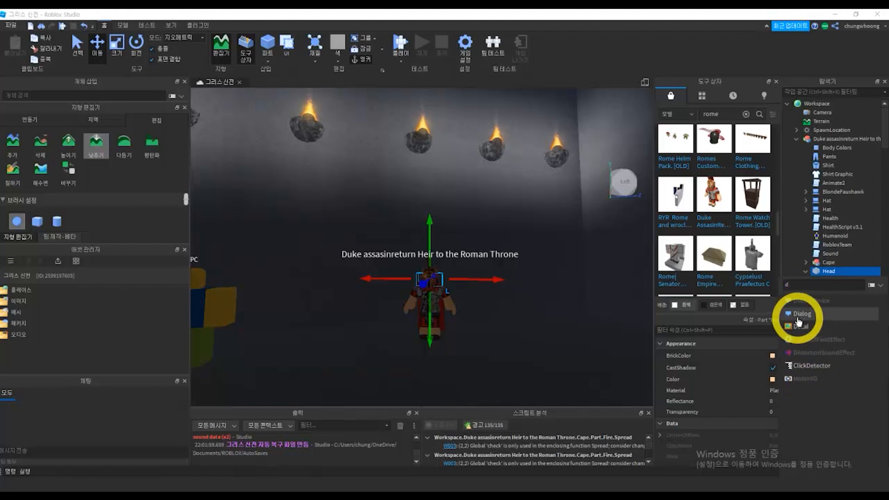
left_click(800, 316)
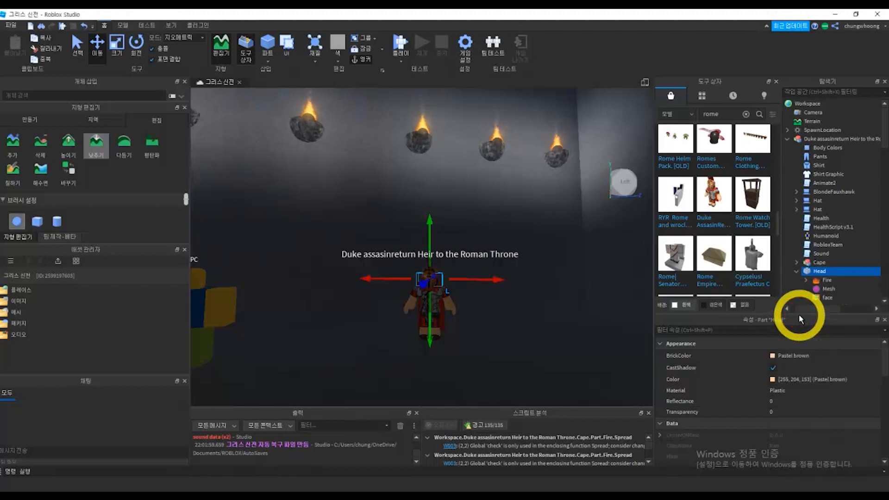
- Enable InUse on the Head's Dialog and set its InitialPrompt to "무엇이든 물어보세요."
scroll(825, 301, "down", 2)
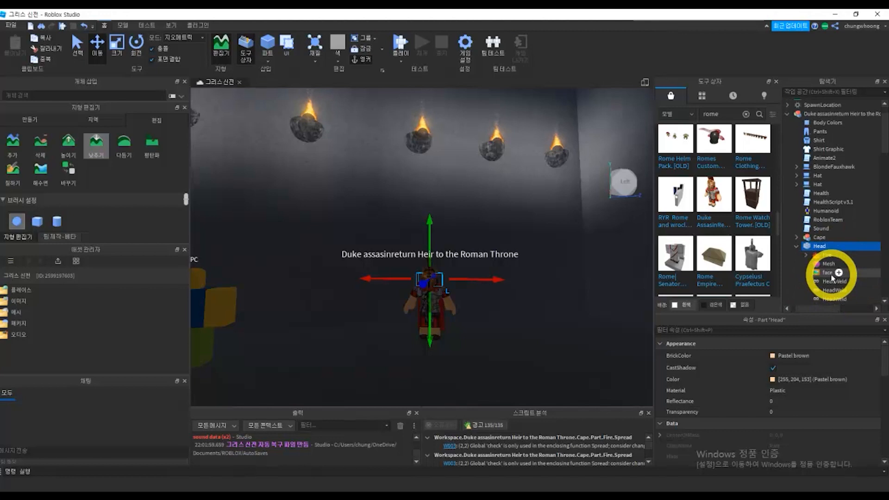
left_click(830, 301)
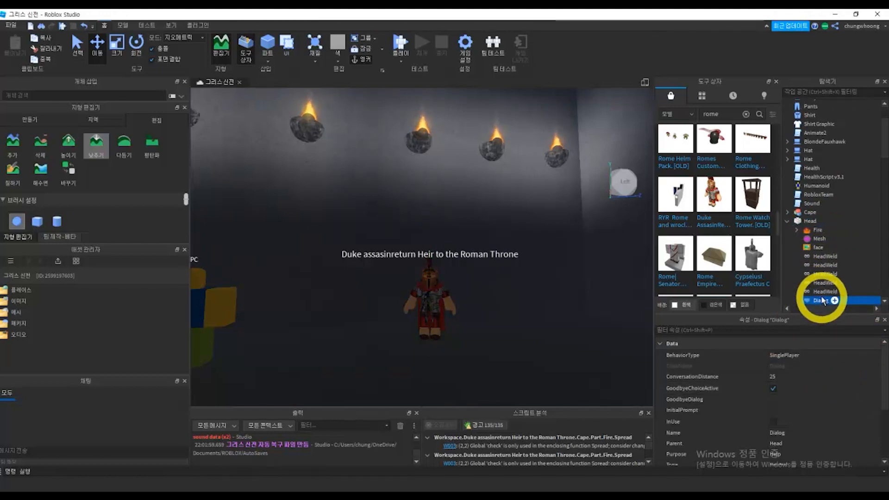
scroll(745, 403, "down", 1)
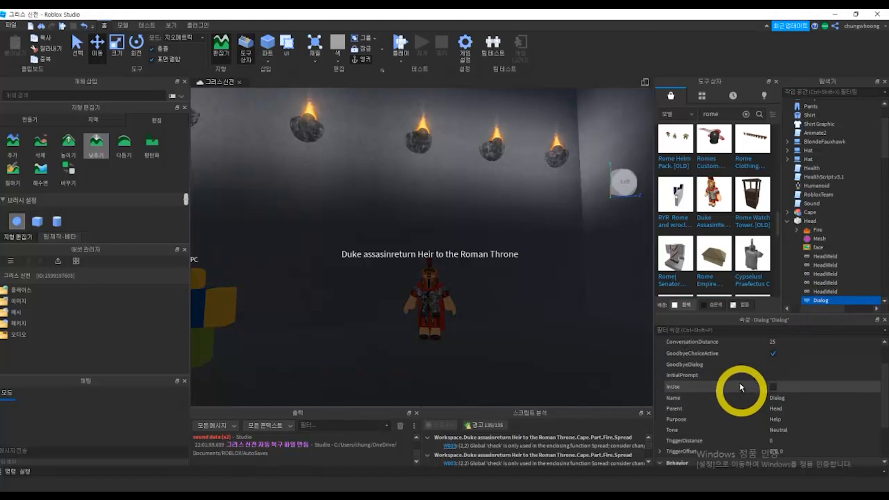
left_click(772, 387)
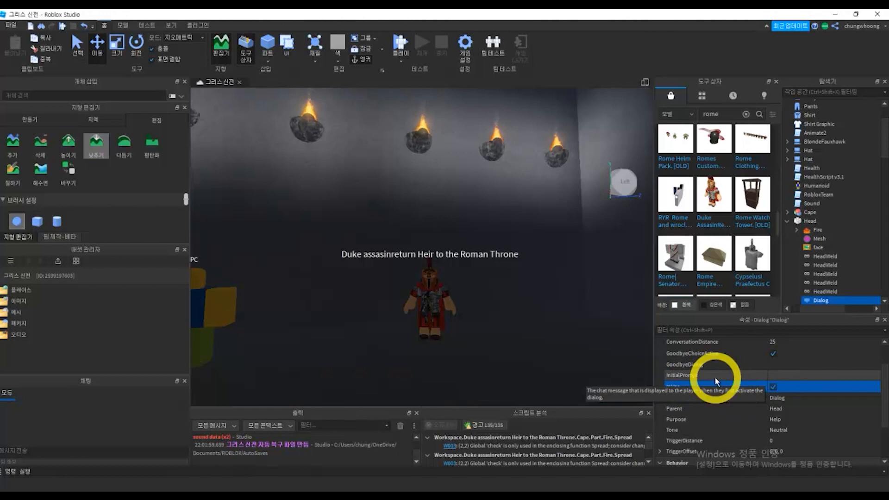
left_click(772, 374)
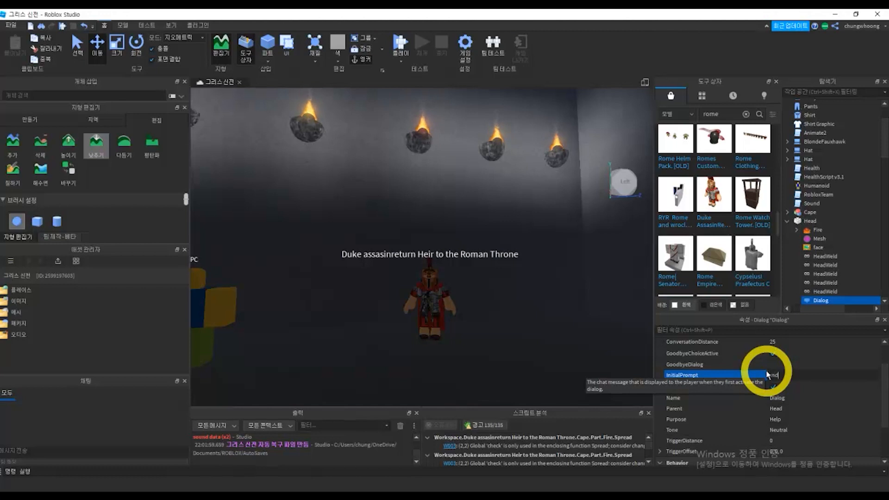
key("BackSpace")
key("BackSpace")
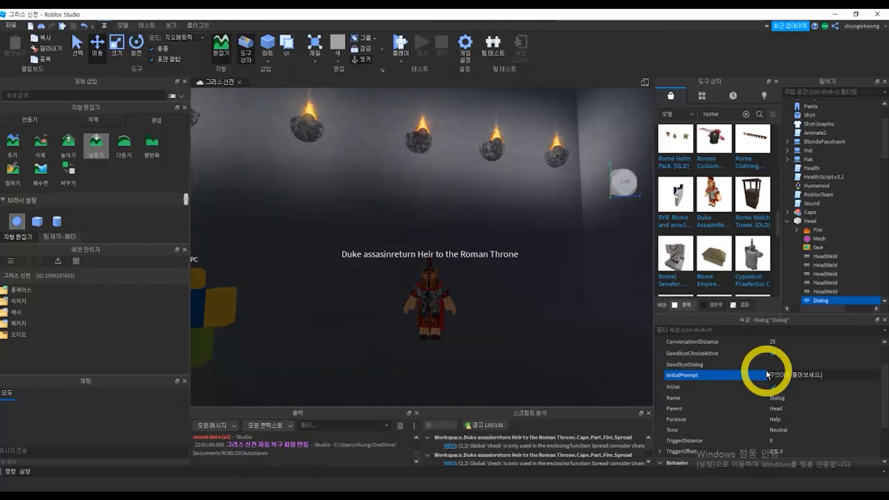
- Set the Dialog's GoodbyeDialog to "감사합니다. 다음에 또 봐요."
left_click(789, 365)
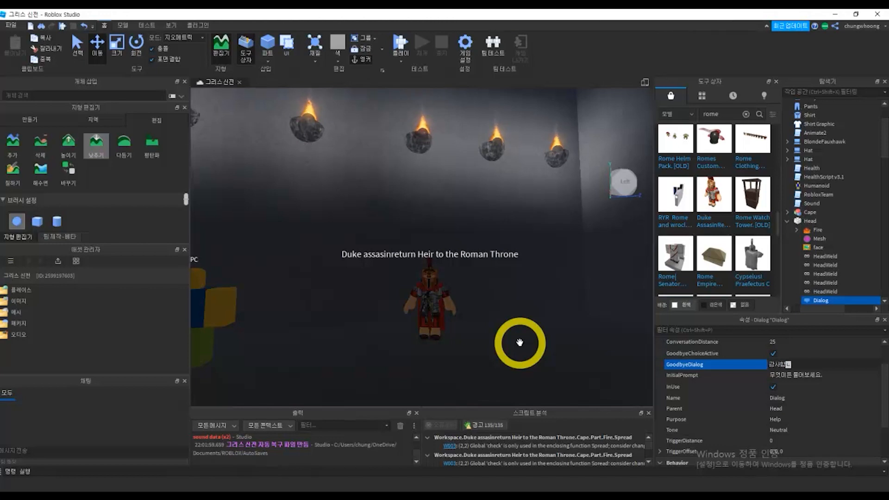
type("또 봐요.")
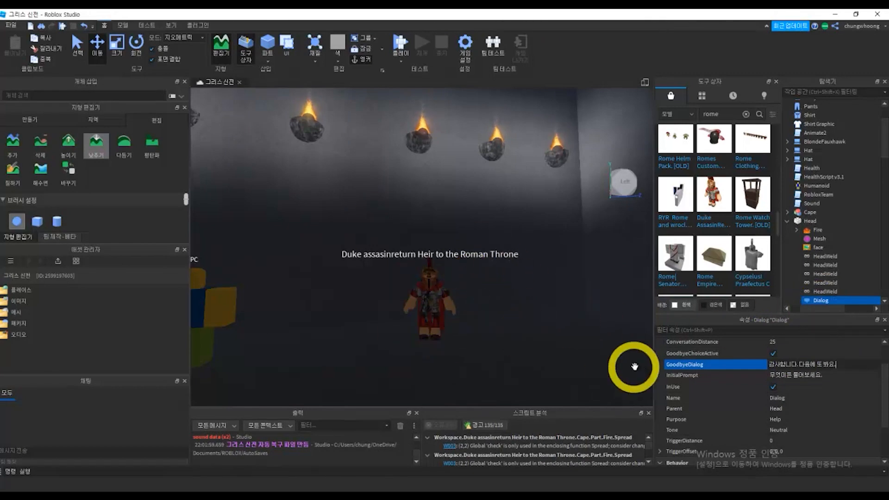
left_click(797, 364)
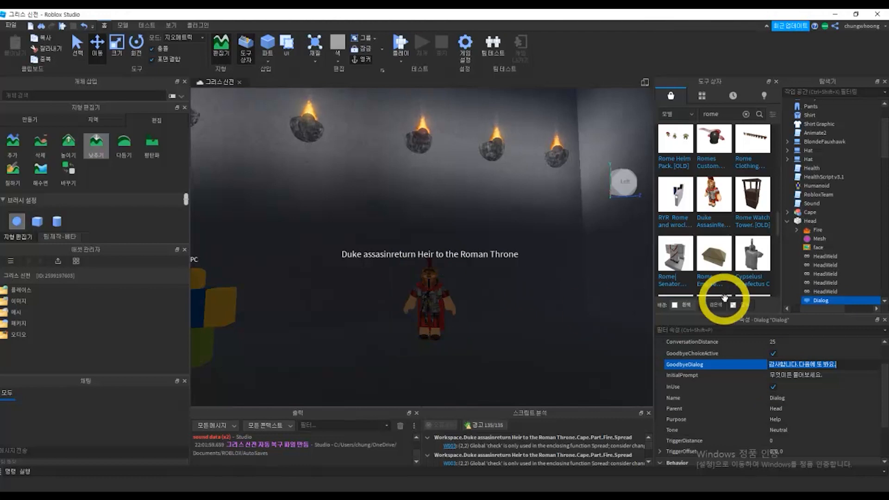
- Add a DialogChoice object under the Head's Dialog
mouse_move(829, 302)
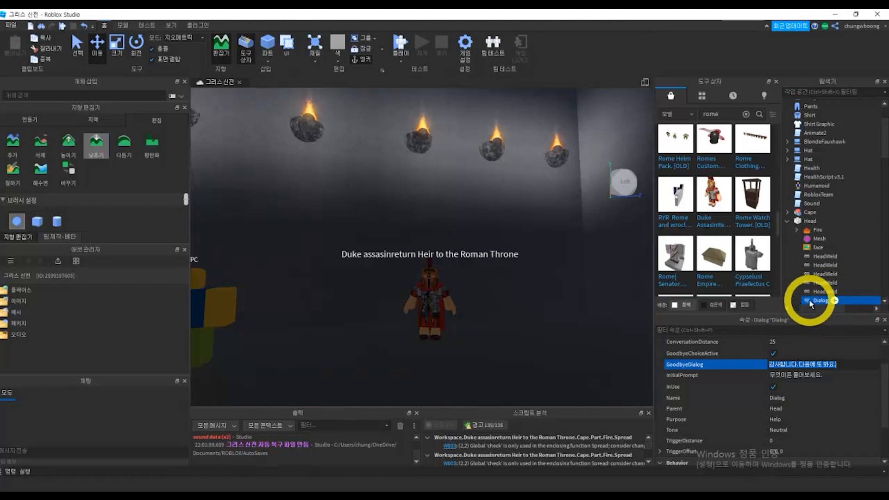
left_click(819, 299)
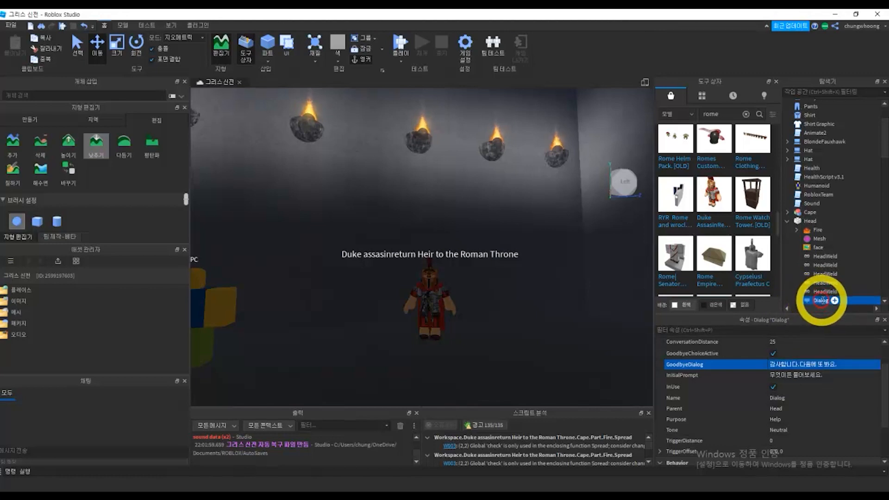
left_click(850, 301)
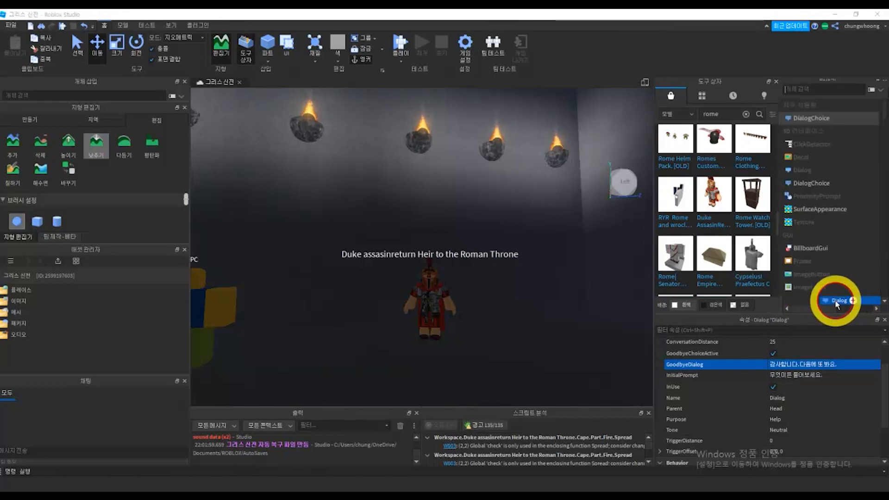
scroll(815, 205, "down", 1)
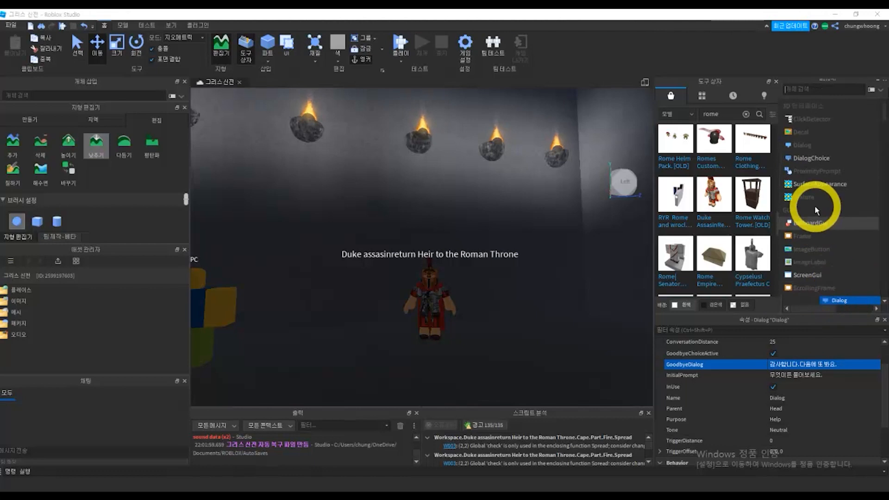
left_click(813, 160)
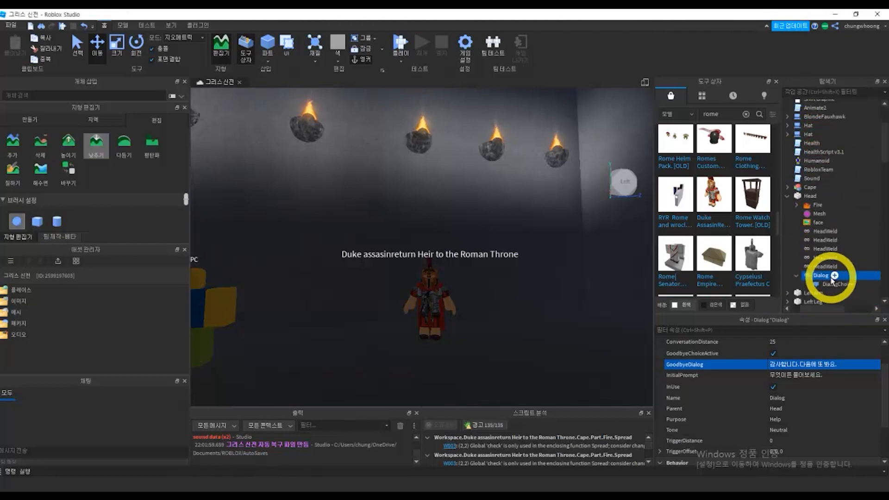
- Open the new DialogChoice's UserDialog for editing and switch to the browser showing the Naver encyclopedia article on 파르테논신전
left_click(830, 283)
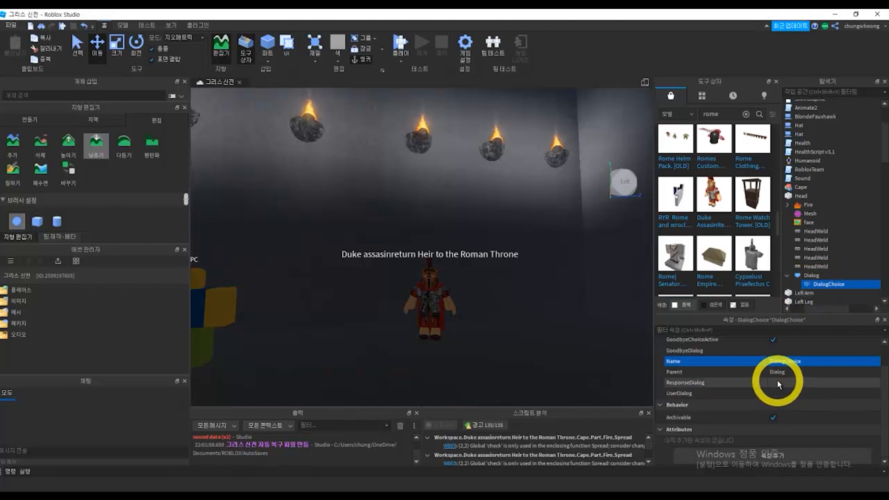
left_click(770, 392)
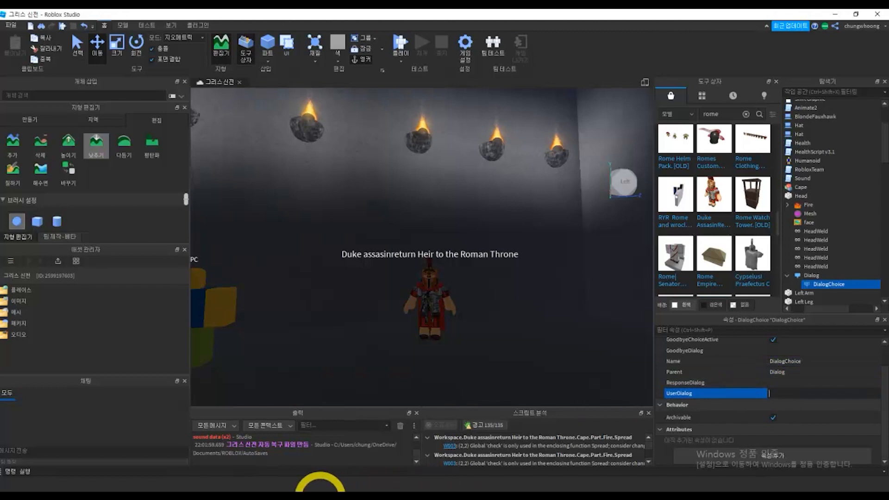
left_click(303, 499)
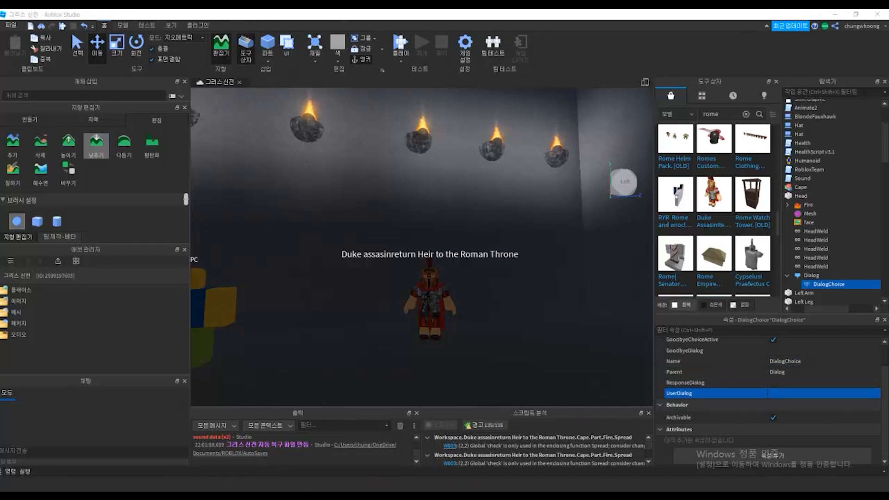
key("shift+super+Left")
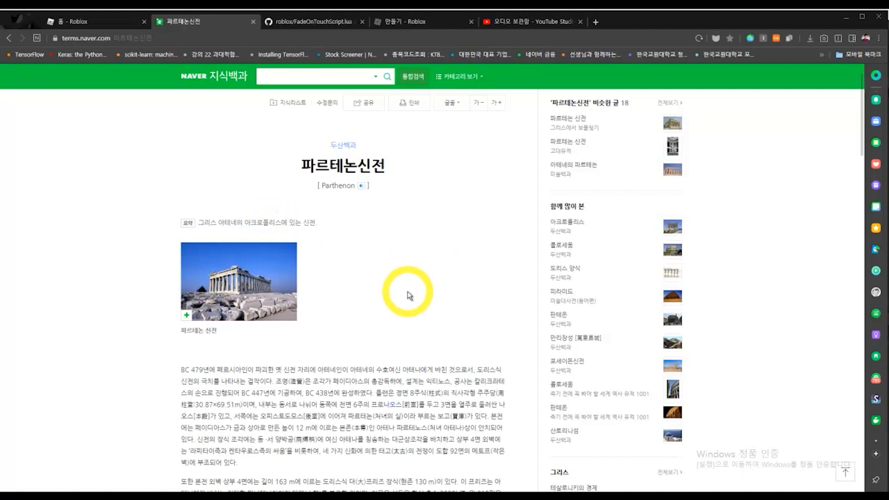
- Examine the Parthenon article's body text for background, features and completion details usable as guide answers
scroll(249, 357, "down", 1)
left_click_drag(181, 323, 406, 351)
scroll(310, 389, "down", 3)
scroll(405, 355, "down", 2)
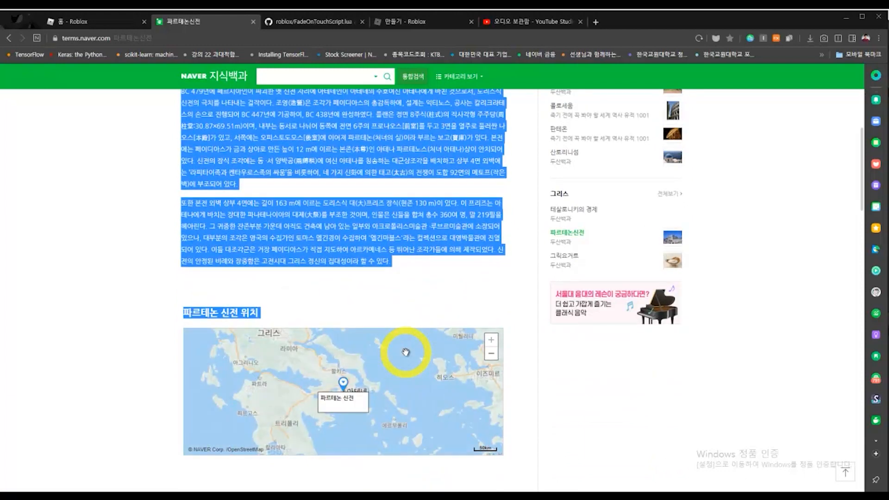
left_click(426, 285)
scroll(426, 286, "up", 3)
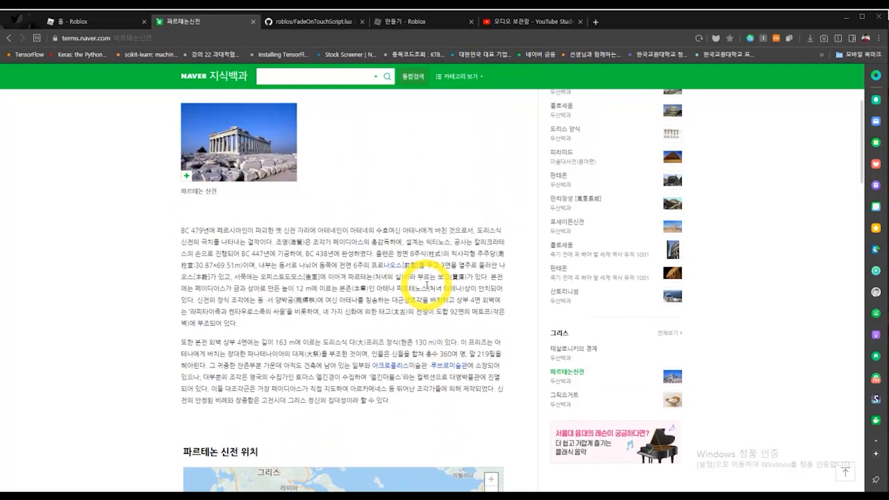
scroll(423, 285, "down", 2)
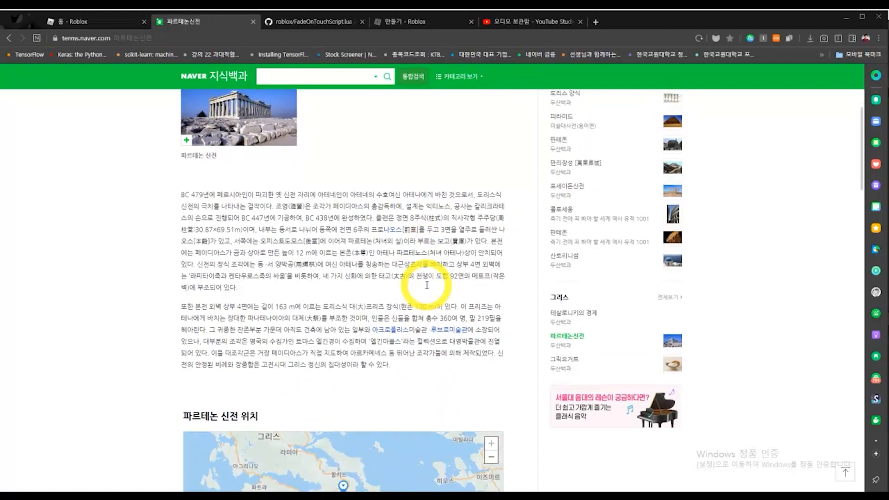
scroll(423, 285, "up", 2)
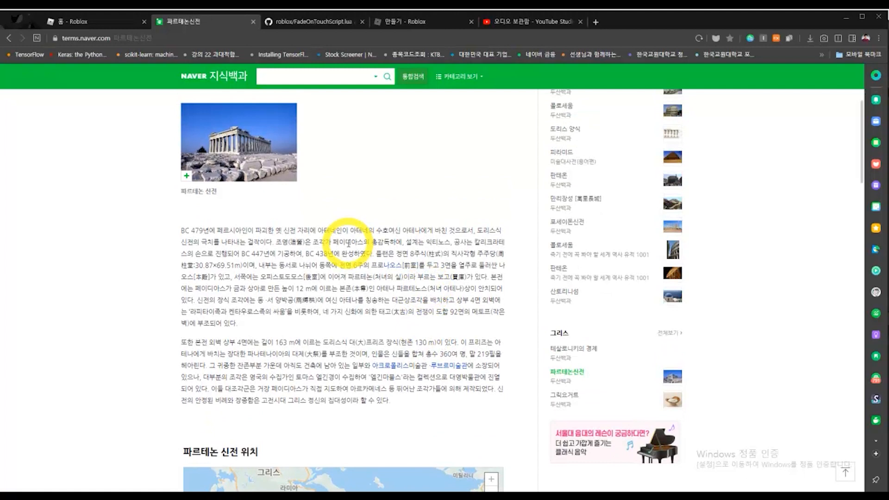
left_click_drag(188, 234, 183, 233)
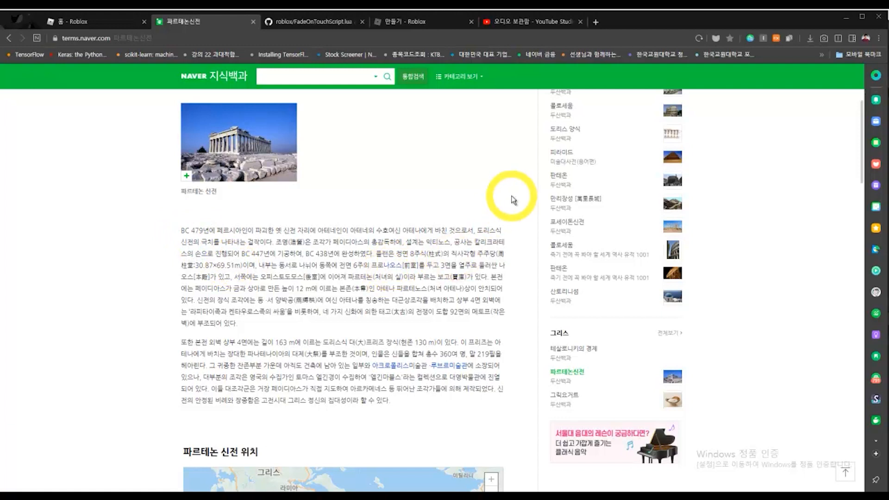
- Dock the browser window beside Roblox Studio and show the Parthenon article in reader mode
key("super+Left")
key("super+shift+Right")
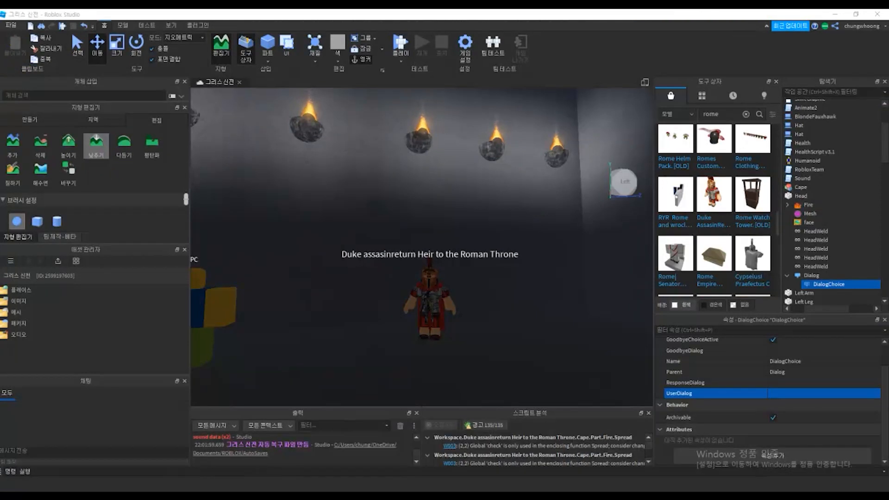
left_click_drag(0, 219, 157, 47)
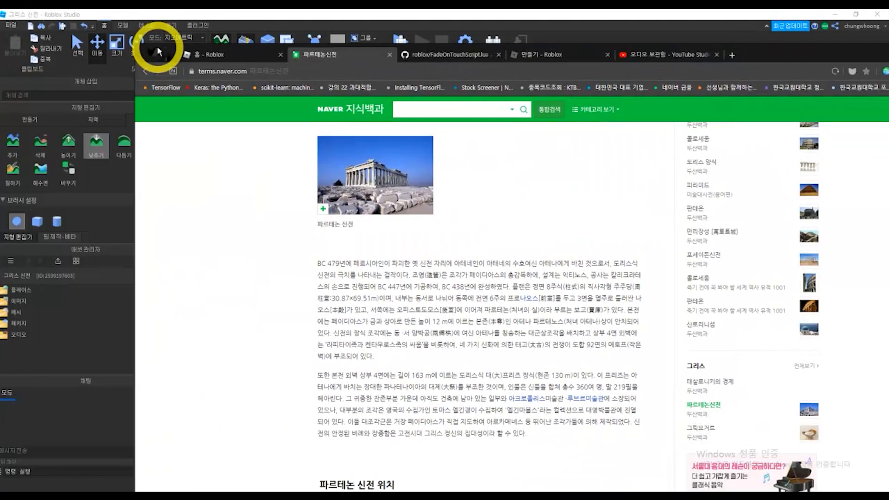
key("super+Left")
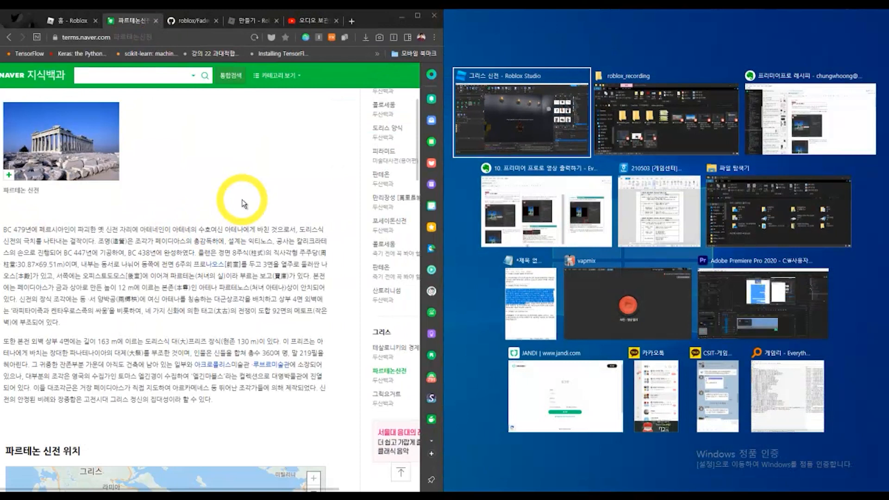
left_click(244, 178)
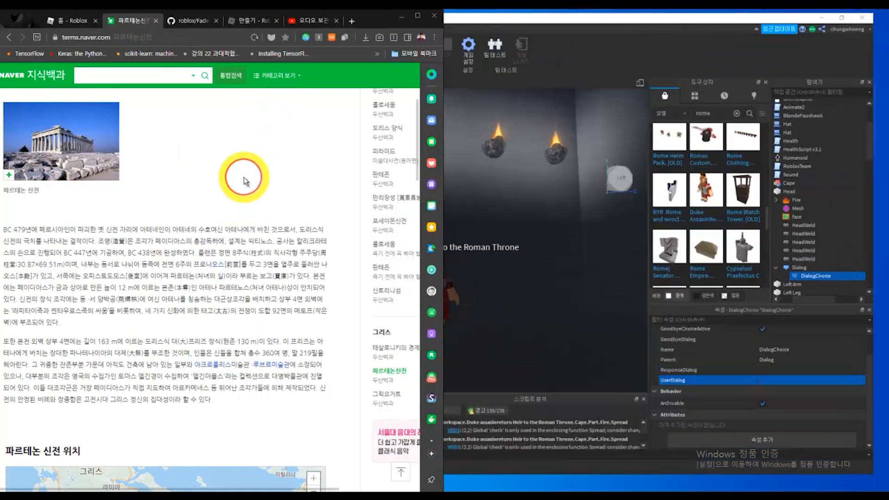
key("alt+r")
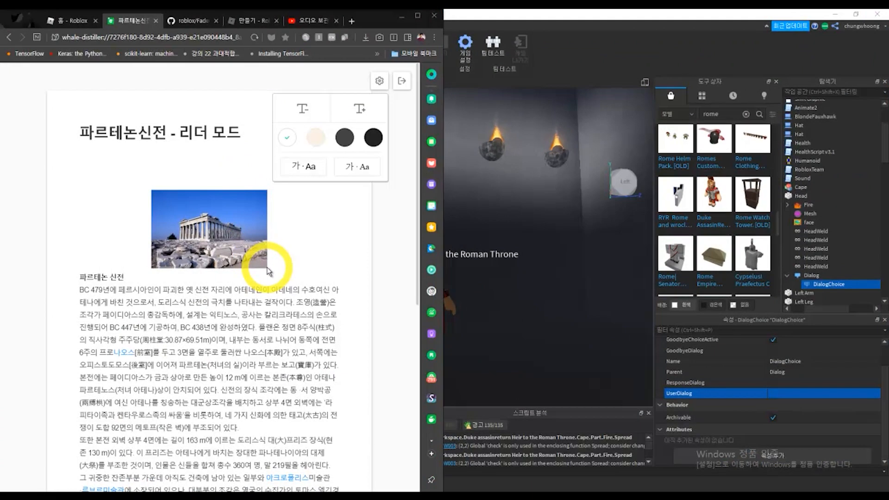
scroll(291, 259, "down", 1)
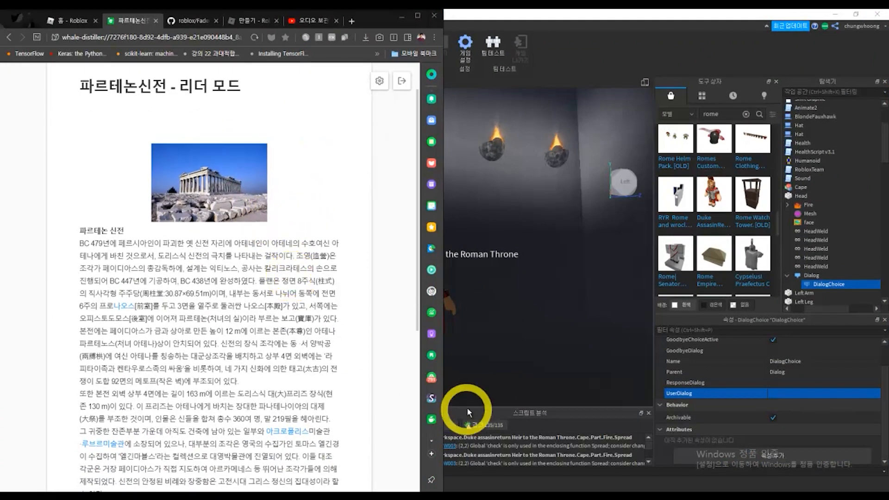
- Bring up the Notepad notes with the prepared questions and answers and compare them with the article's body text
left_click(628, 489)
left_click(544, 254)
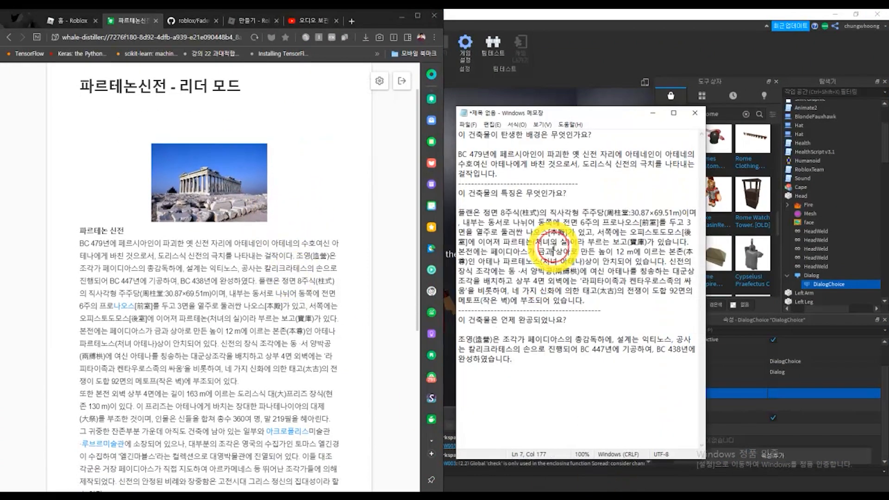
left_click_drag(79, 243, 79, 153)
scroll(302, 421, "down", 2)
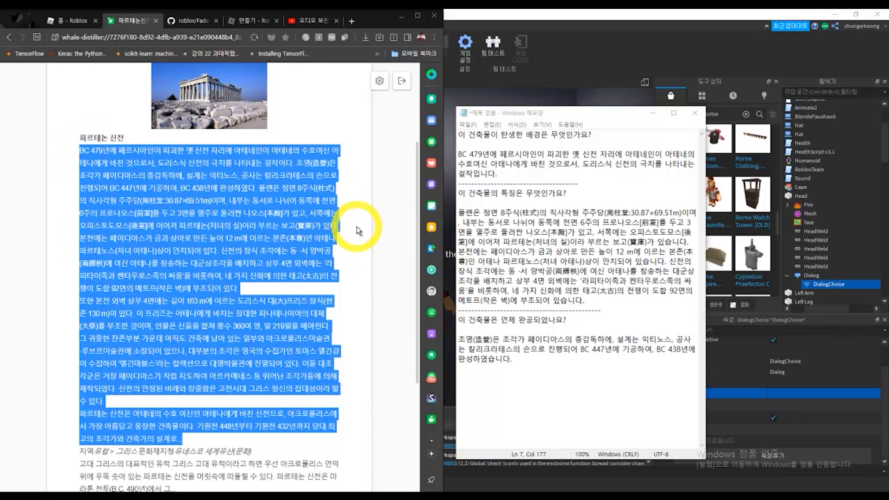
left_click(168, 150)
left_click_drag(77, 151, 334, 440)
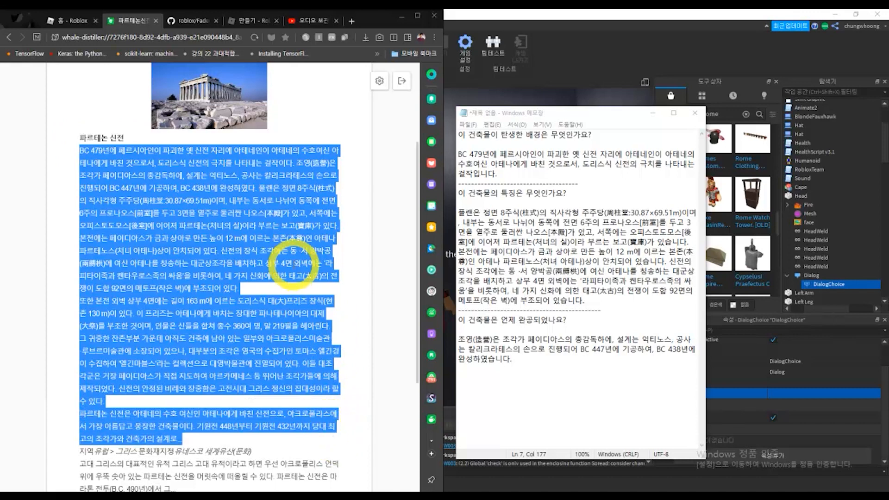
left_click(73, 152)
left_click_drag(79, 153, 342, 426)
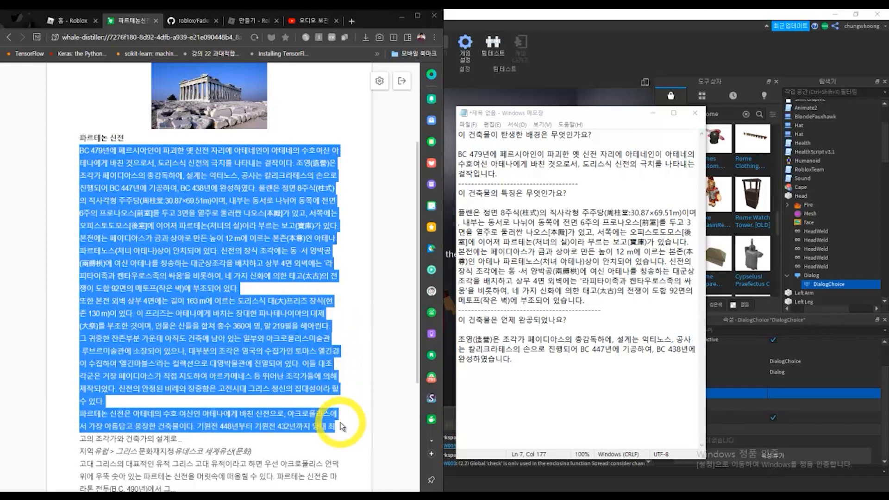
left_click(344, 265)
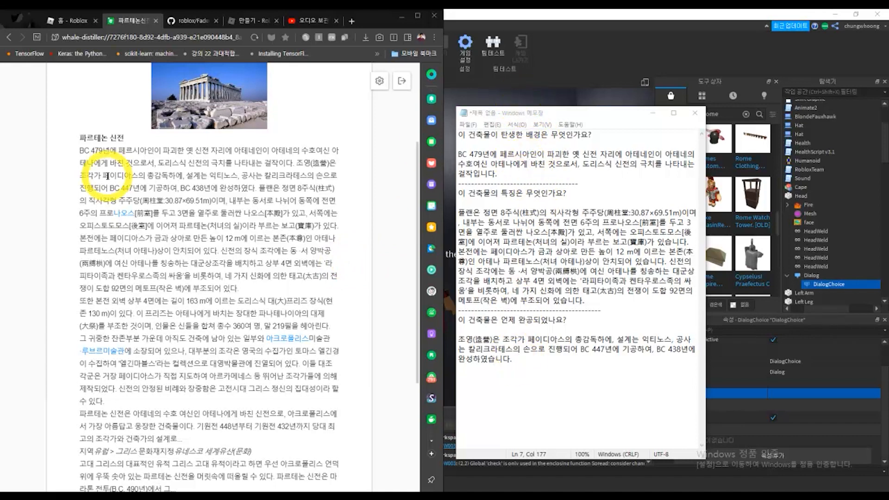
left_click_drag(75, 151, 250, 301)
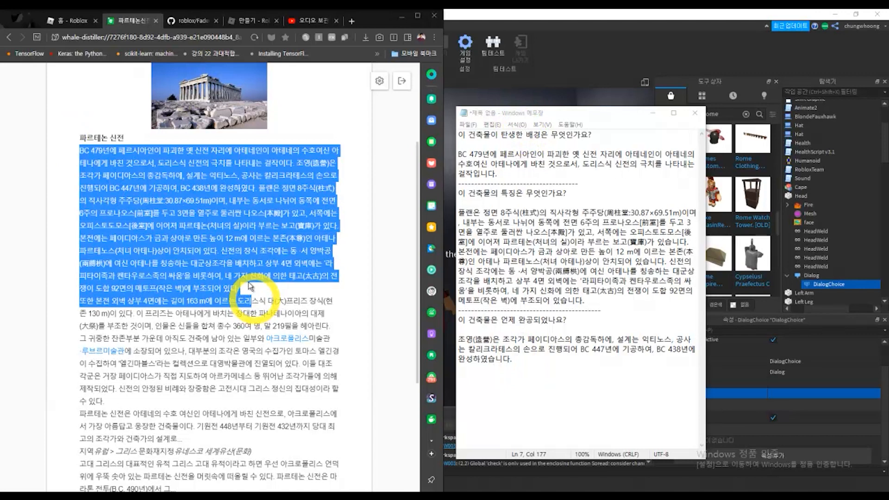
- Check Notepad's Replace dialog for converting sentence endings in the notes, and close it
left_click(582, 171)
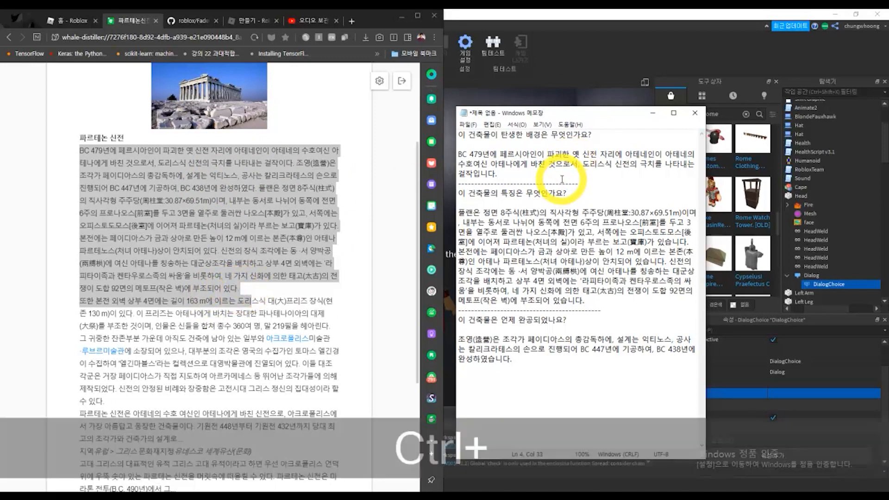
key("ctrl+h")
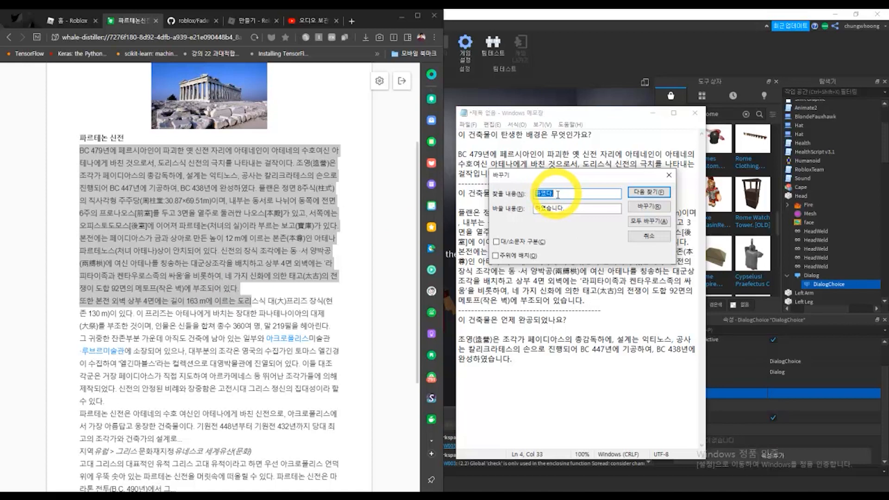
left_click(669, 175)
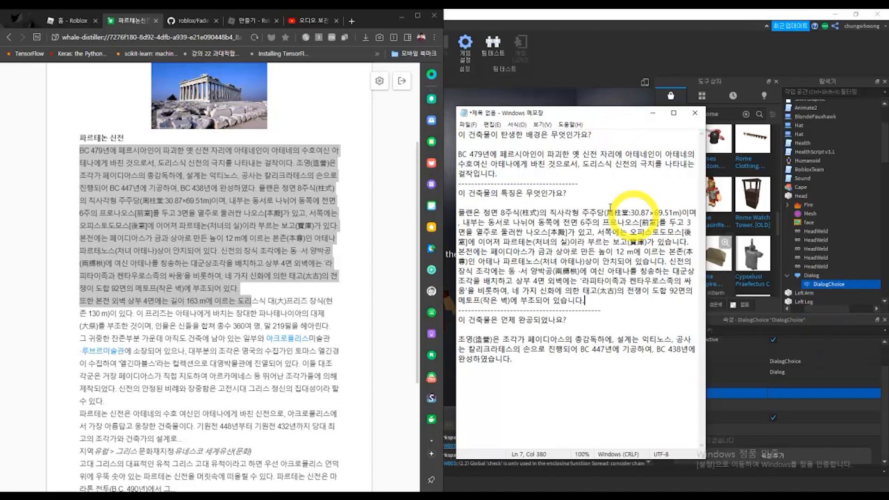
- Copy the first question from the notes into the DialogChoice's UserDialog: "이 건축물이 탄생한 배경은 무엇인가요?"
left_click_drag(590, 135, 486, 116)
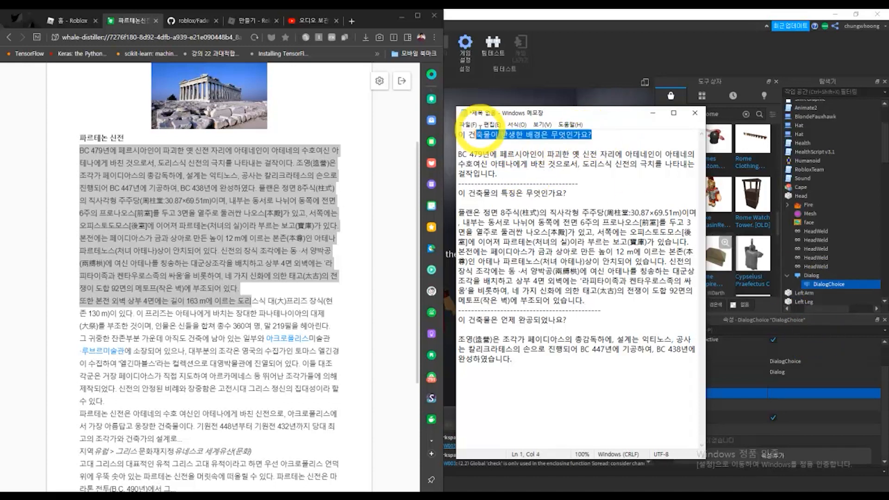
key("ctrl+c")
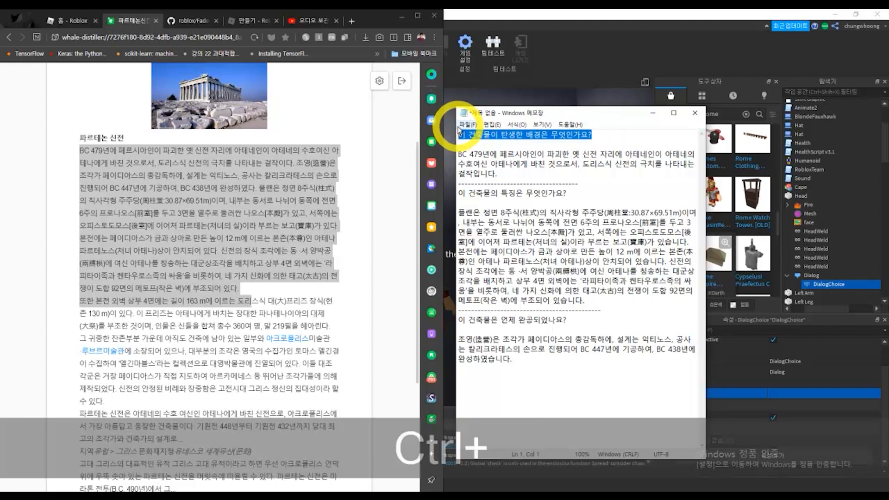
left_click(786, 383)
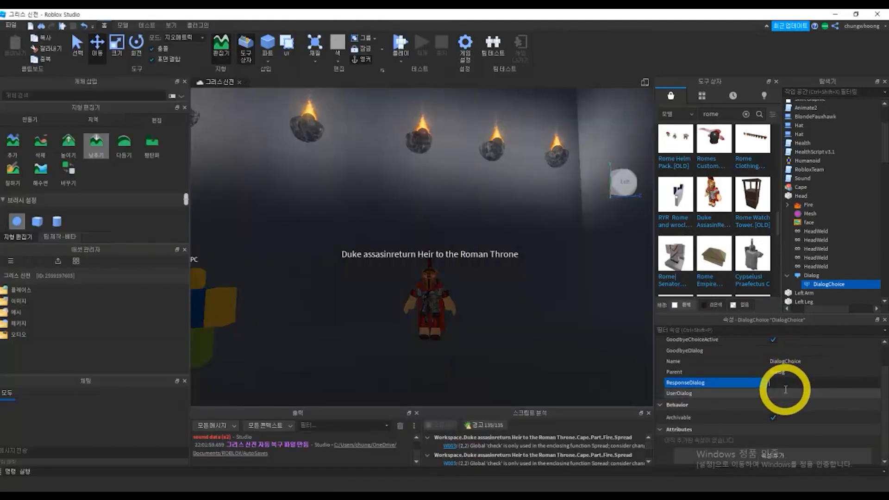
left_click(786, 393)
key("ctrl+v")
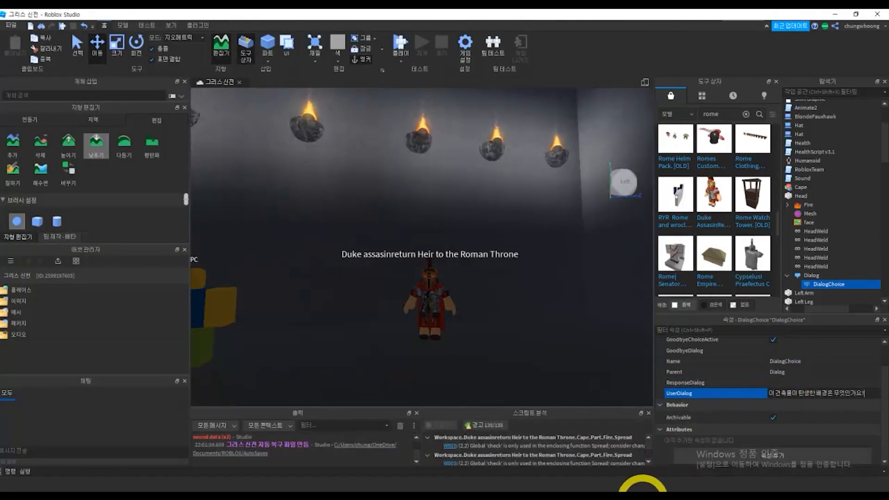
- Copy the first answer in the notes, from "BC 479년에" to "걸작입니다.", into the DialogChoice's ResponseDialog
left_click(616, 483)
left_click_drag(508, 180, 446, 155)
left_click(507, 173)
key("ctrl+c")
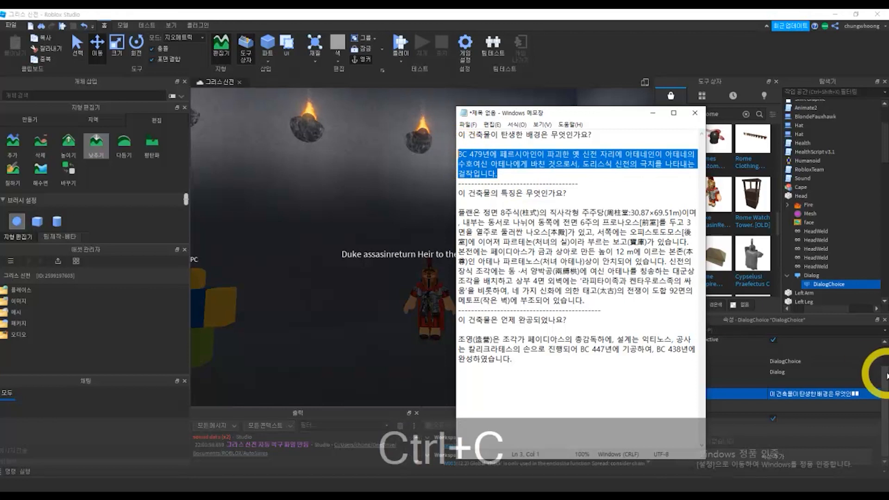
left_click(797, 354)
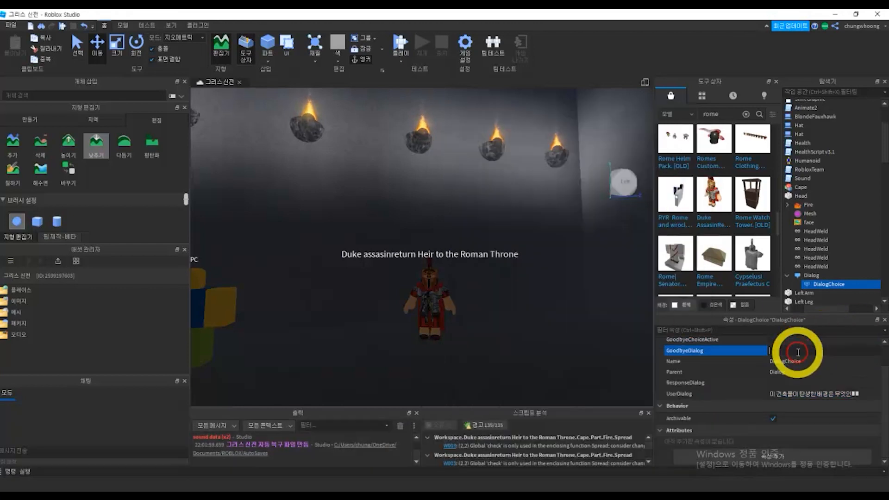
left_click(784, 381)
key("ctrl+v")
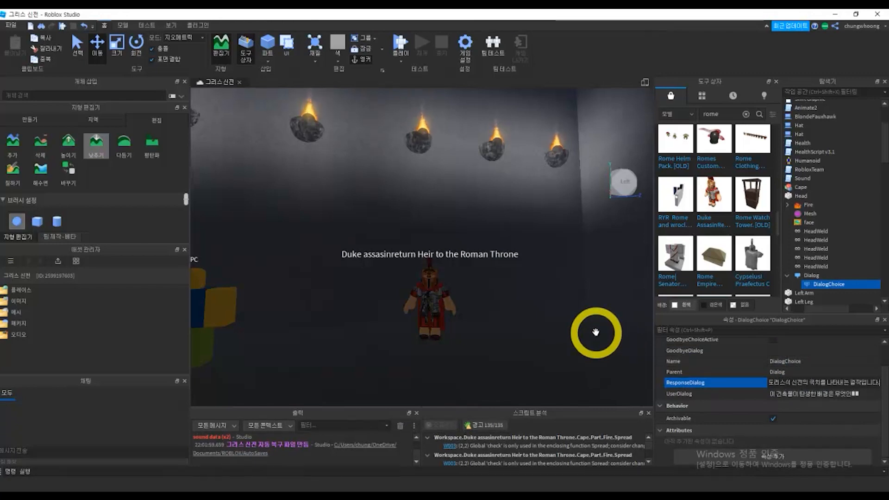
- Add a second DialogChoice object under the Head's Dialog and select it
left_click(823, 276)
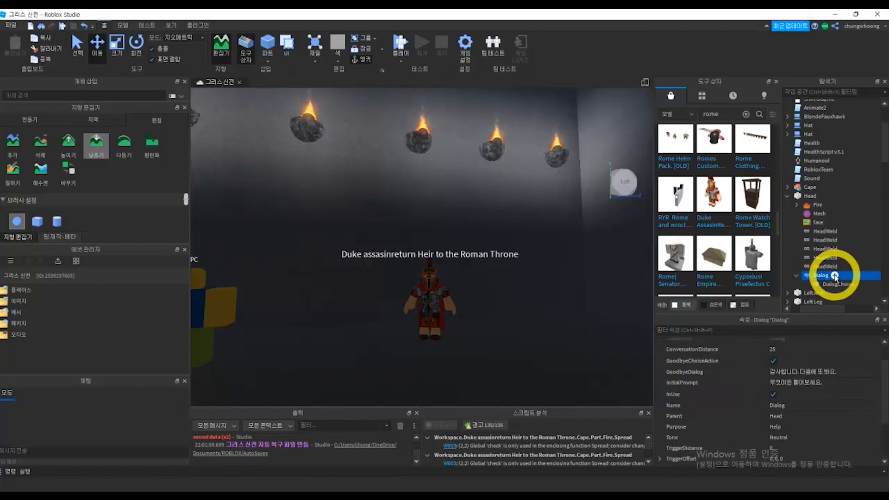
left_click(825, 276)
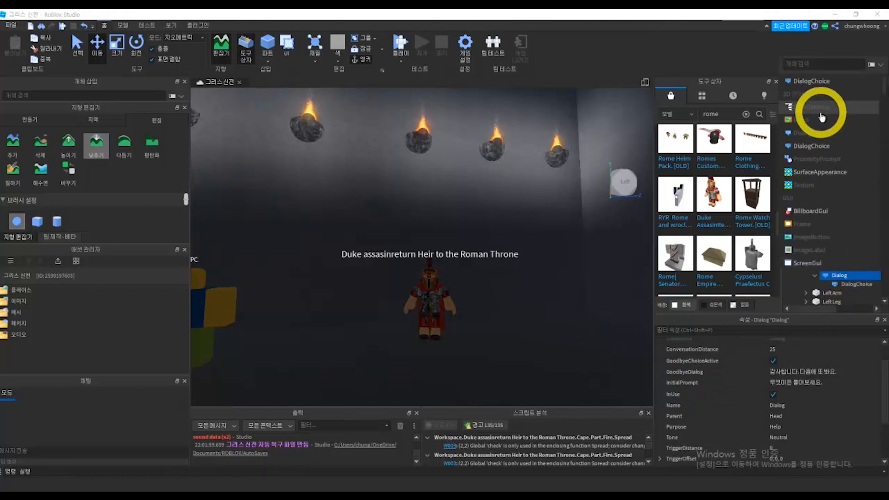
left_click(814, 150)
left_click(832, 295)
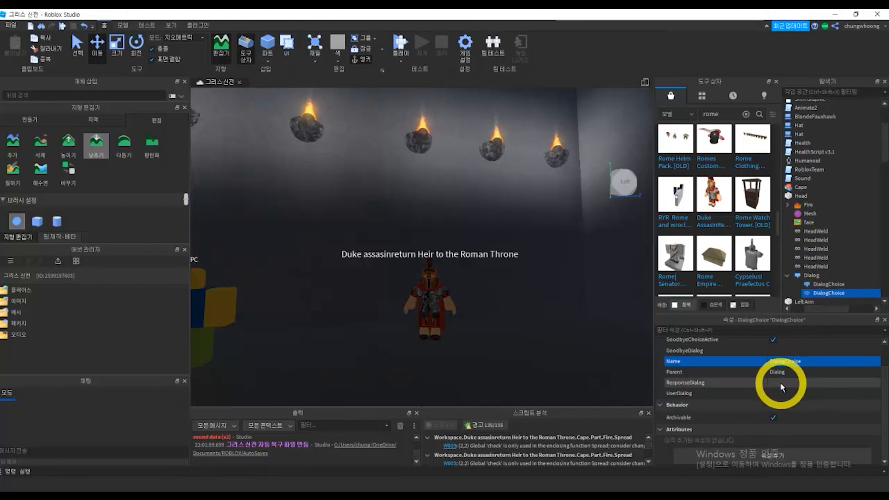
- Copy the second question from the notes into the second DialogChoice's UserDialog: "이 건축물의 특징은 무엇인가요?"
left_click(780, 395)
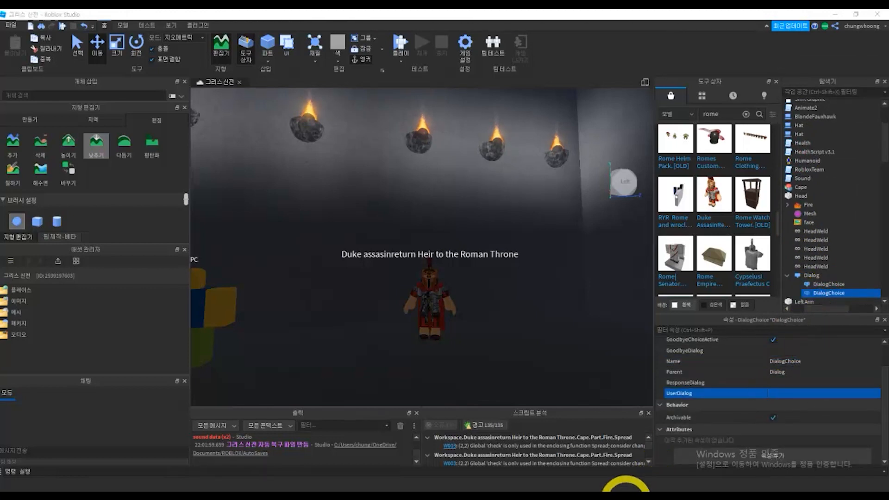
left_click(625, 486)
left_click(527, 193)
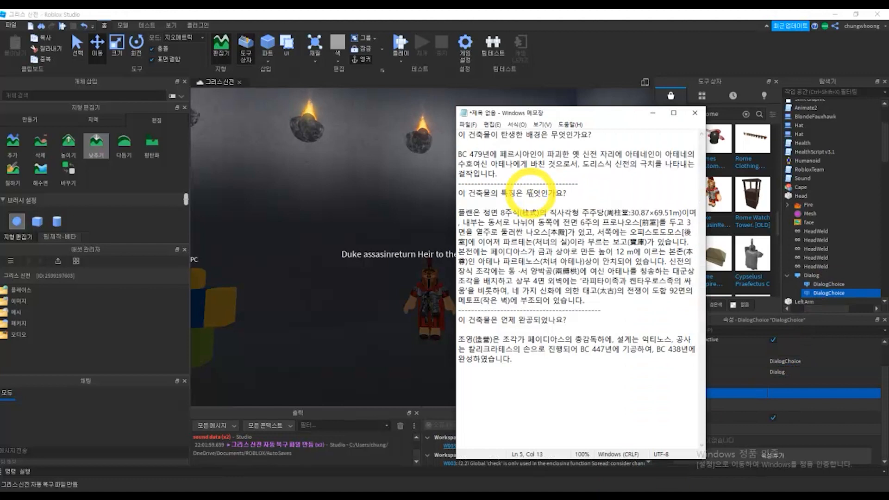
key("shift+End")
key("ctrl+c")
left_click(784, 394)
key("ctrl+v")
- Copy the second answer in the notes, from "플랜은 정면" to "부조되어 있습니다.", into the second DialogChoice's ResponseDialog
left_click(780, 382)
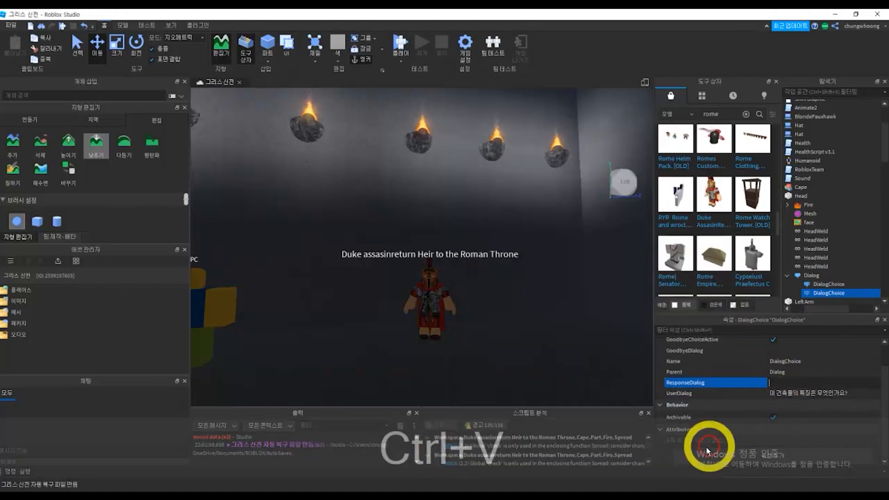
left_click(620, 488)
left_click_drag(586, 301, 458, 213)
key("ctrl+c")
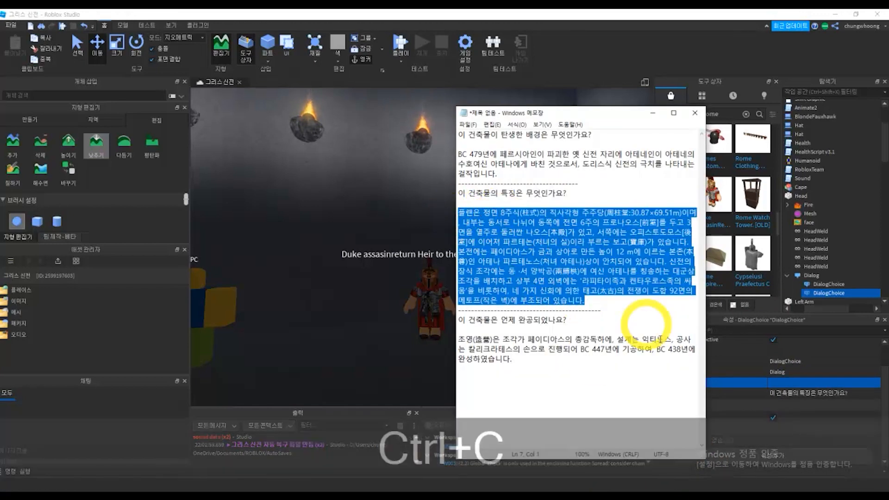
left_click(801, 384)
key("ctrl+v")
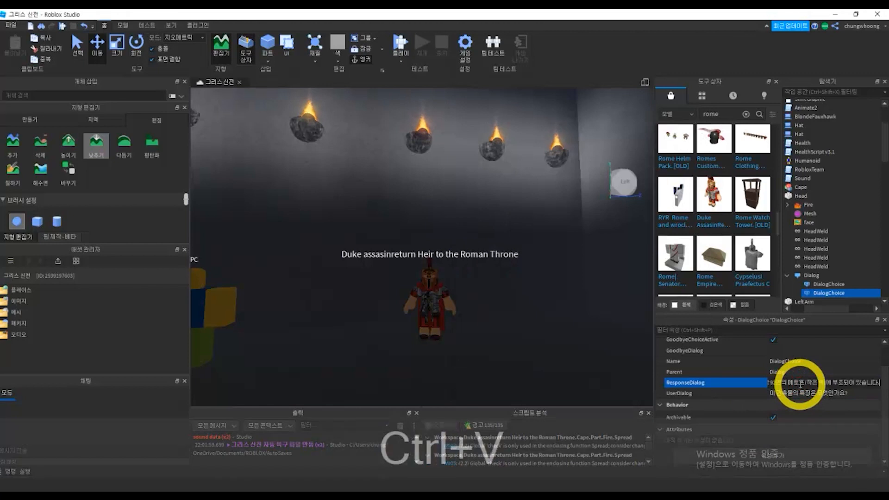
- Add a third DialogChoice object under the Head's Dialog
left_click(825, 277)
left_click(853, 276)
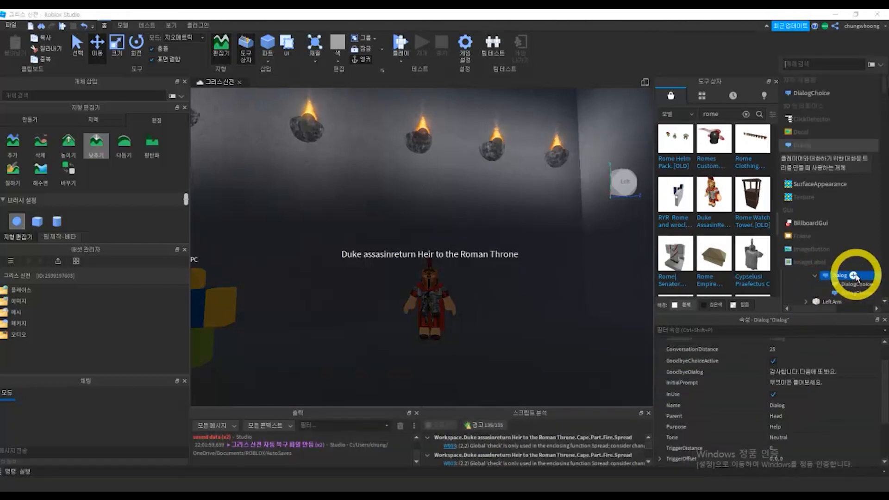
left_click(827, 148)
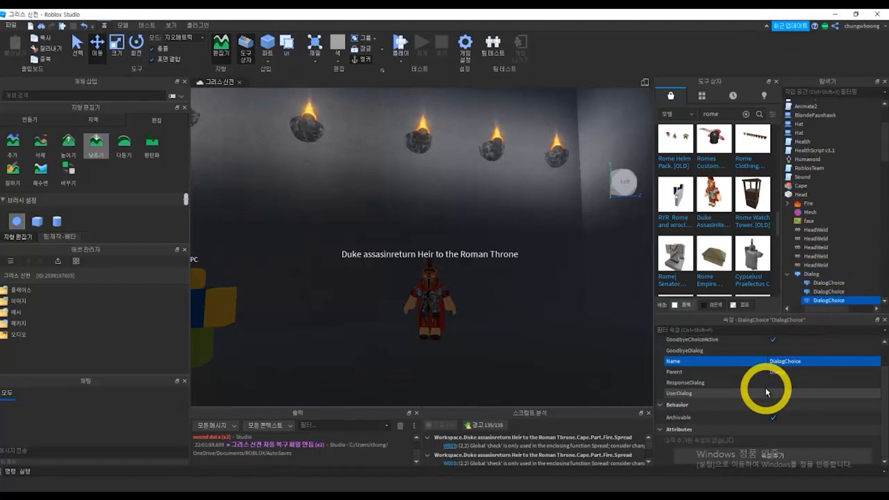
- Copy the third question from the notes into the third DialogChoice's UserDialog: "이 건축물은 언제 완공되었나요?"
left_click(618, 492)
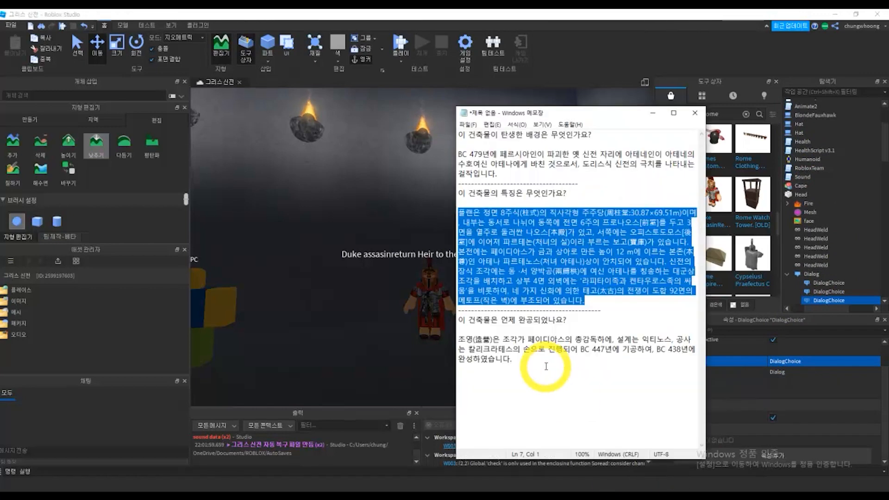
double_click(537, 320)
left_click_drag(543, 323, 458, 319)
key("ctrl+c")
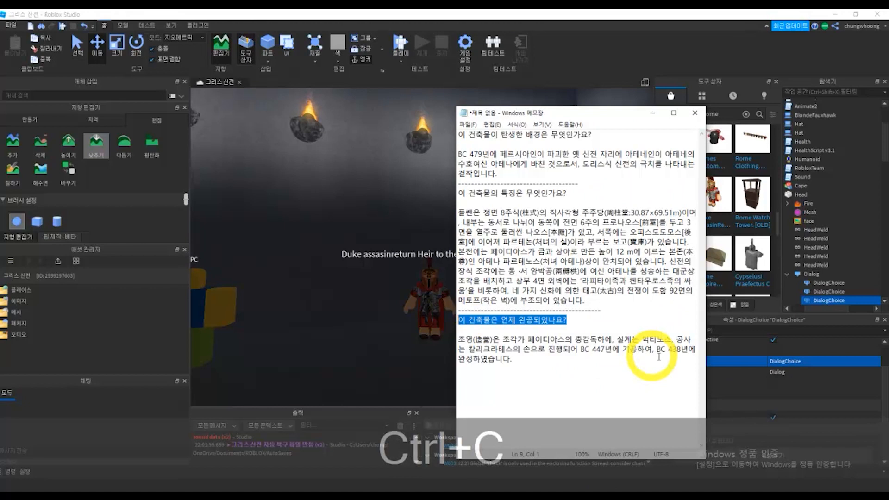
left_click(771, 383)
key("ctrl+v")
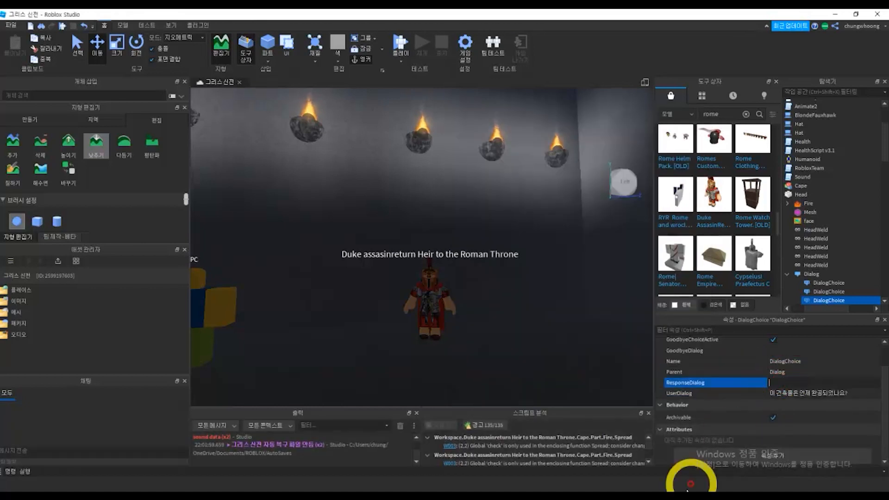
- Copy the third answer in the notes, from "조영(造營)은" to "완성하였습니다.", into the third DialogChoice's ResponseDialog
left_click(618, 491)
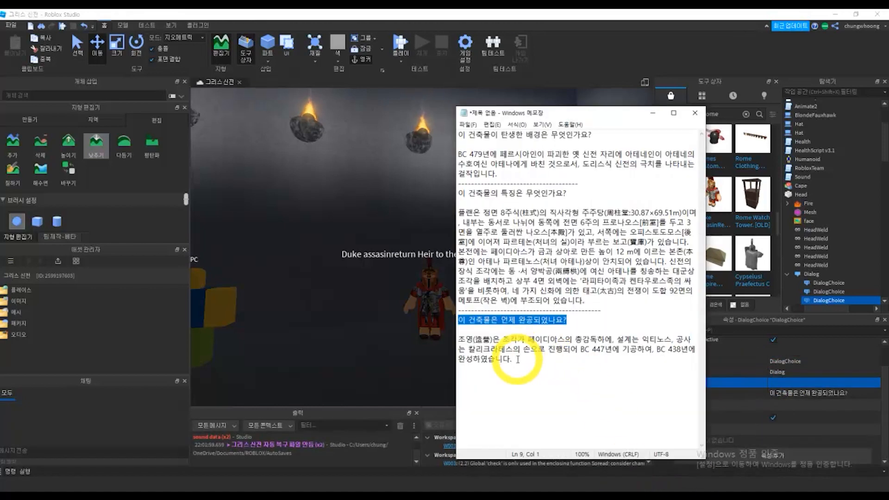
left_click_drag(512, 359, 458, 339)
key("ctrl+c")
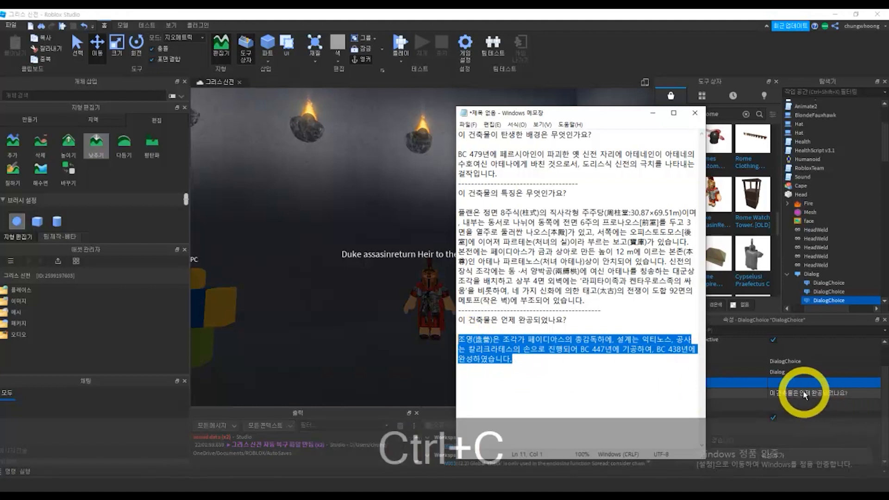
left_click(793, 383)
key("ctrl+v")
left_click(622, 333)
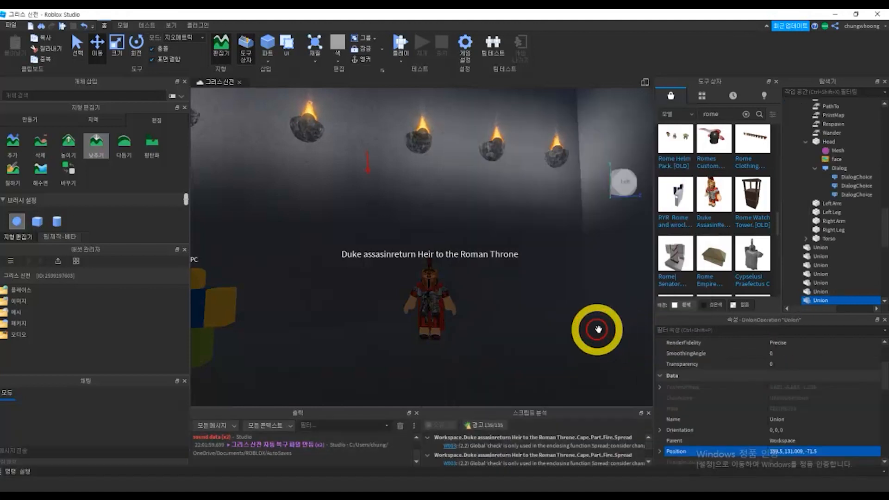
- Review the UserDialog and ResponseDialog texts of the first DialogChoice under the Head's Dialog
left_click(858, 177)
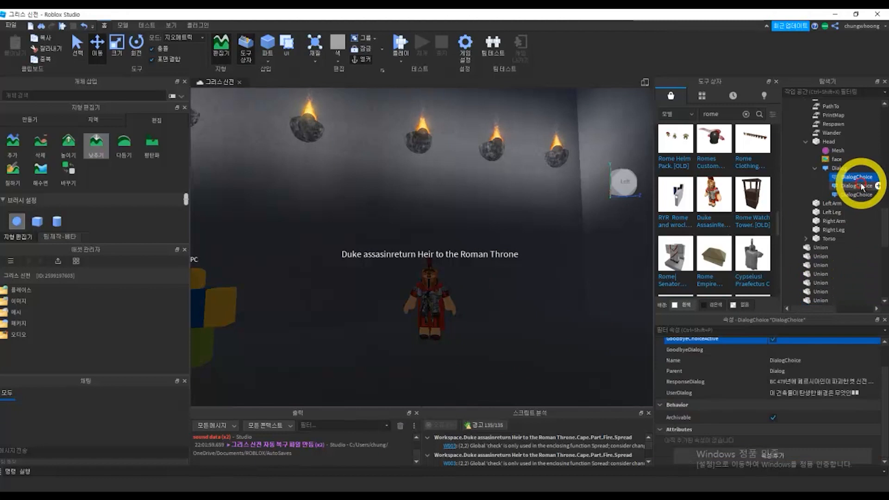
left_click(831, 178)
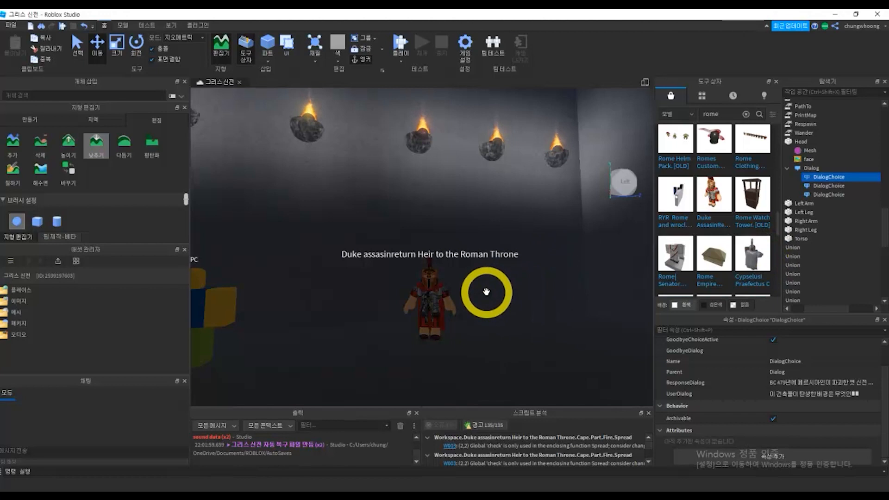
scroll(481, 300, "up", 2)
scroll(480, 301, "down", 3)
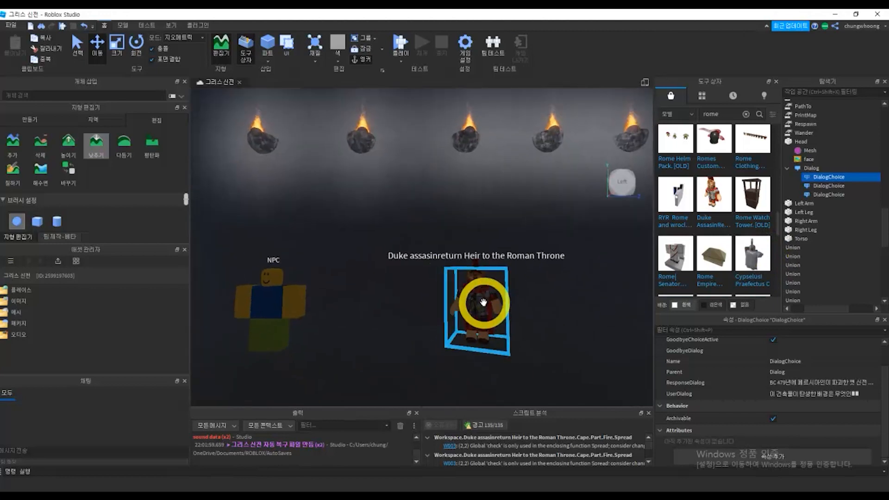
scroll(482, 304, "down", 2)
scroll(481, 305, "down", 10)
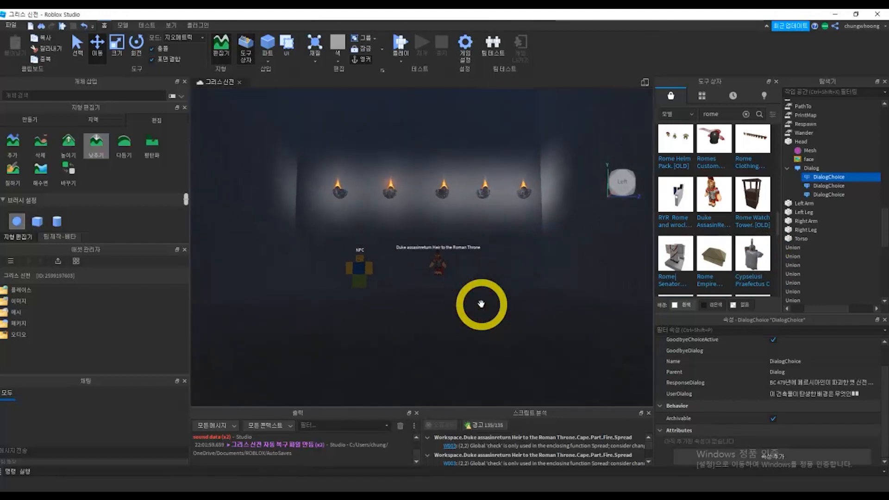
scroll(481, 307, "down", 8)
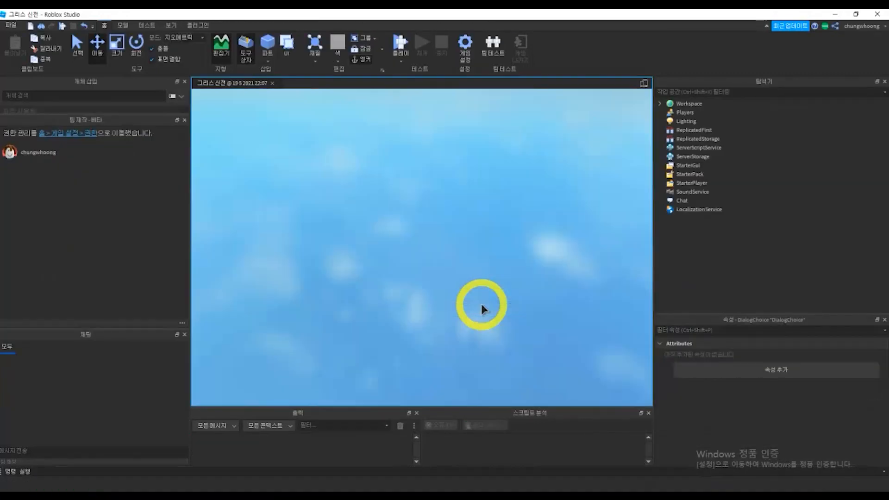
- Play-test the place by walking the avatar up into the temple hall towards the two NPCs, and stop the test
key("F5")
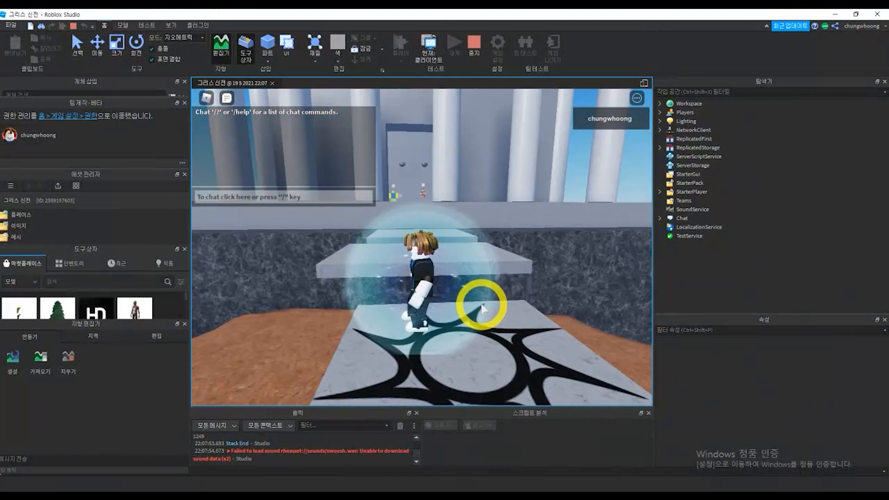
key("w")
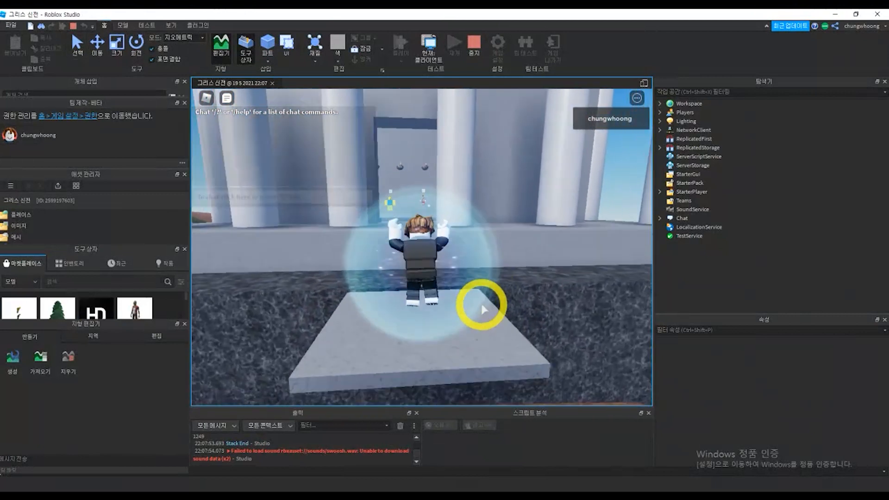
key("w")
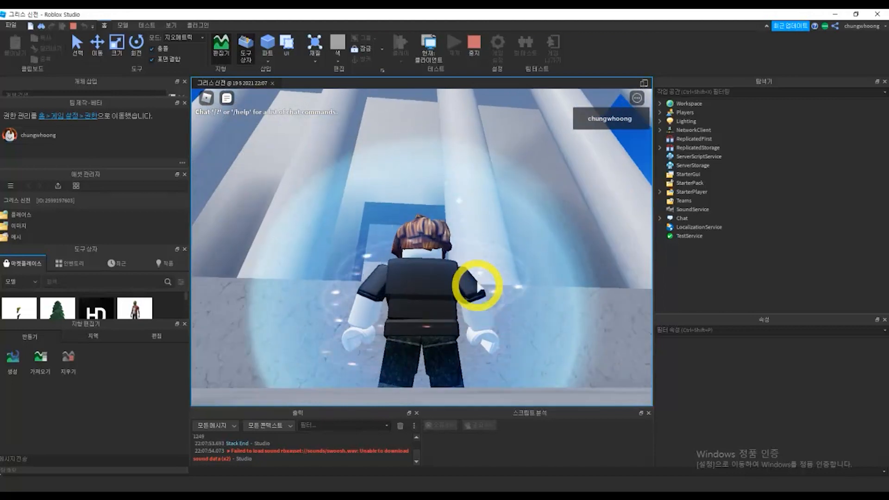
right_click_drag(531, 209, 530, 209)
key("w")
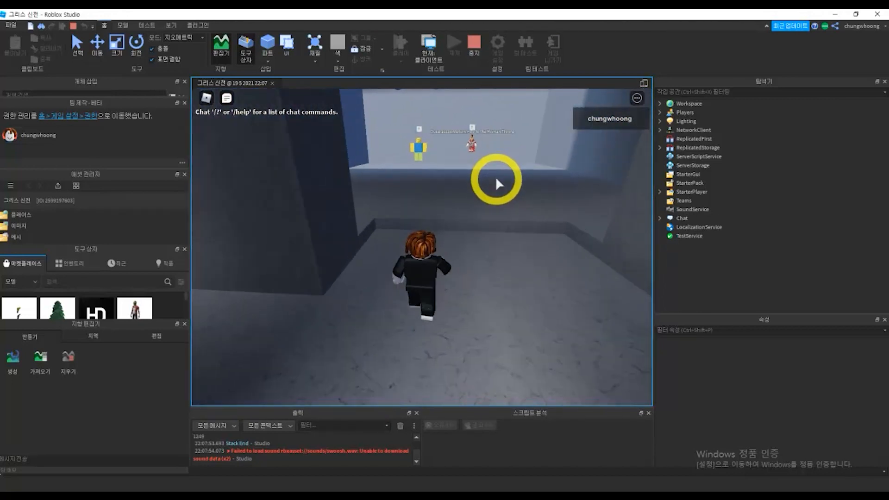
key("s")
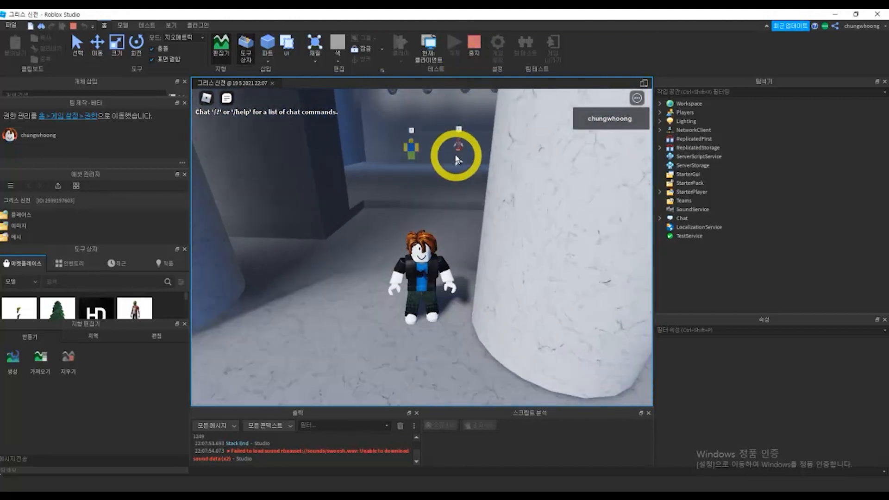
left_click(478, 51)
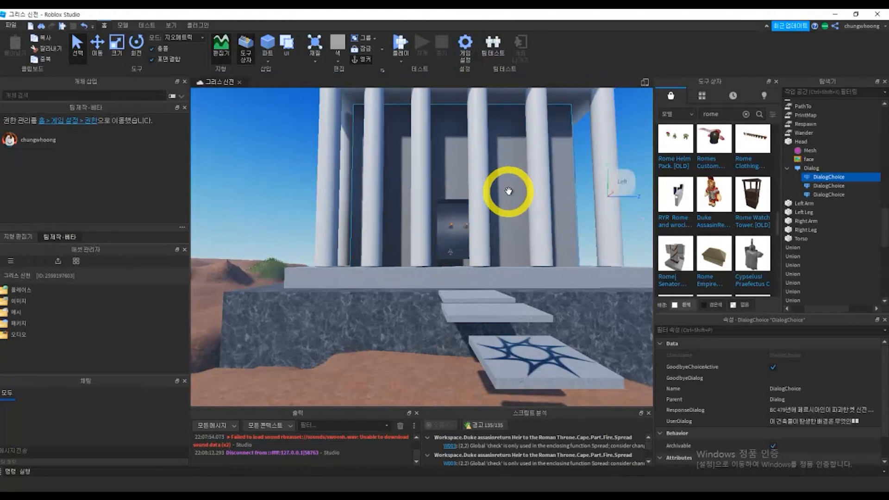
left_click(512, 189)
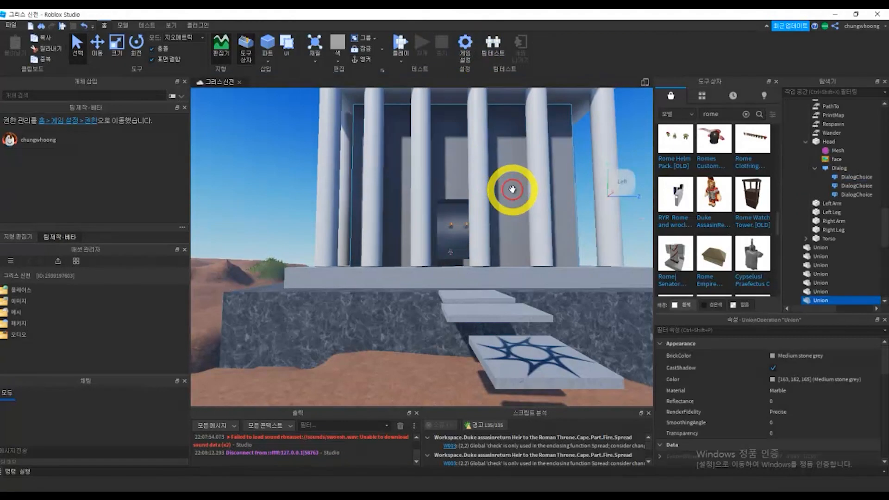
left_click(172, 26)
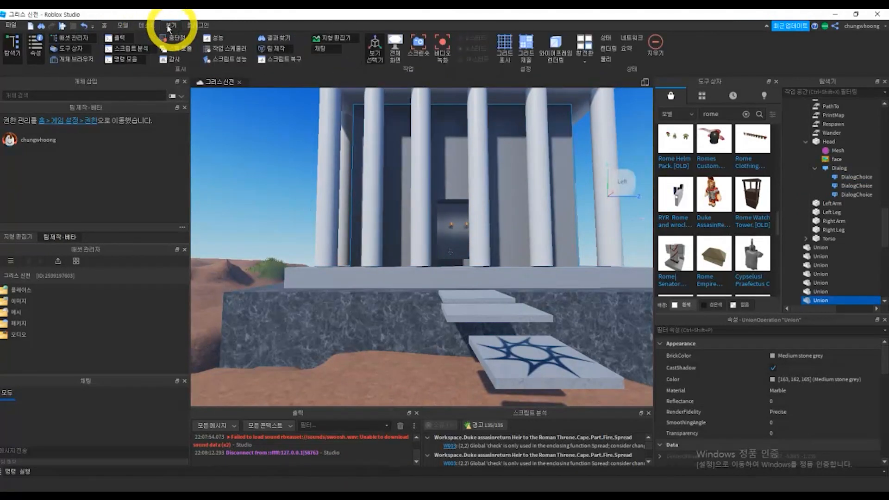
left_click(124, 26)
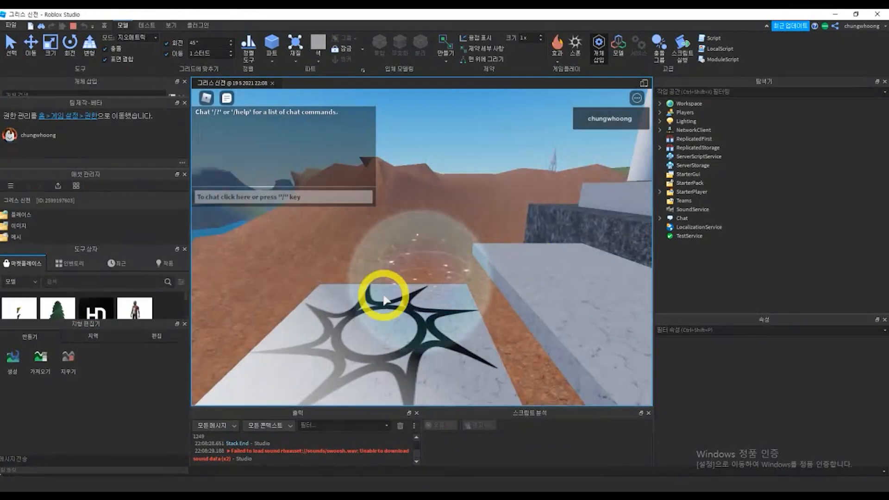
- In a new play test, walk the avatar up the temple steps and through the hall to the Roman Duke NPC
right_click_drag(384, 295, 387, 296)
key("w")
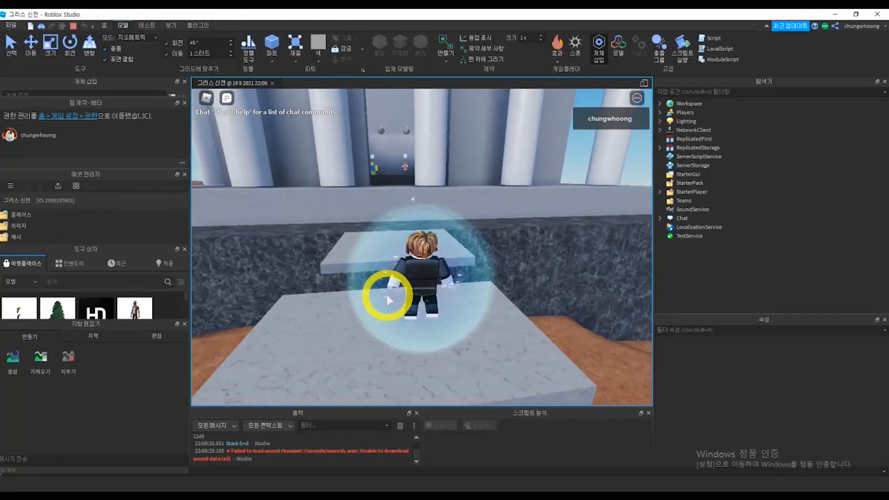
key("w")
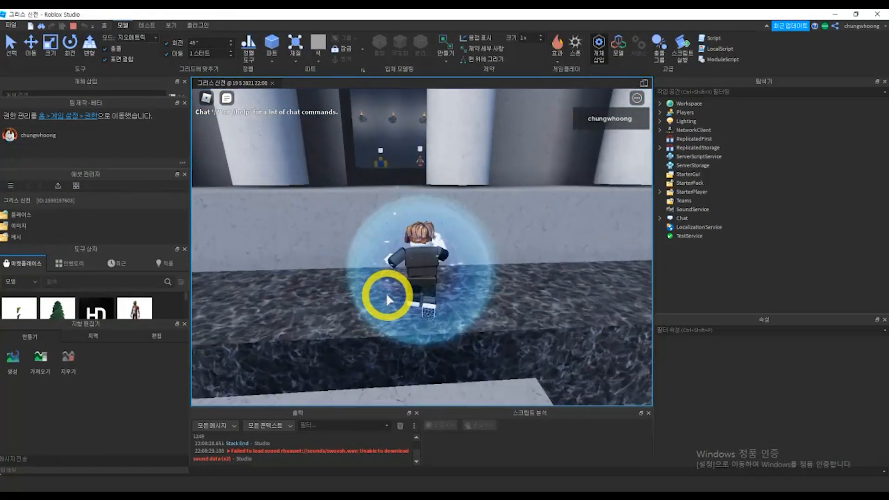
key("w")
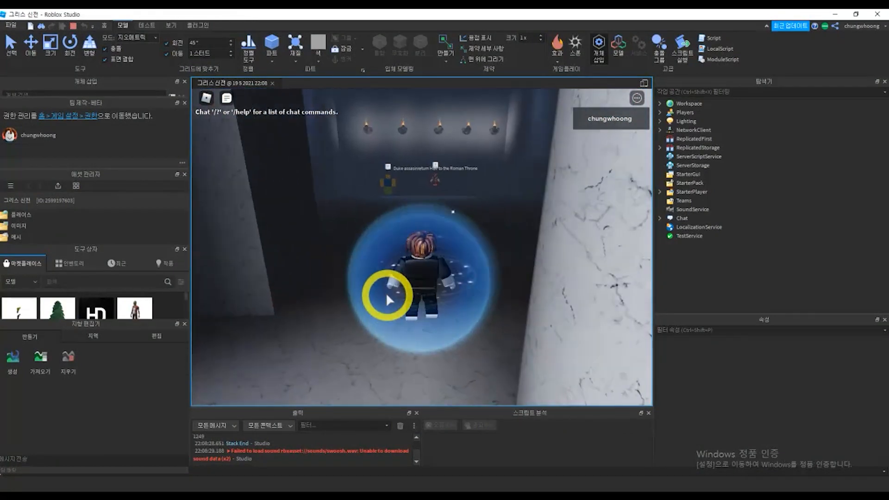
key("w")
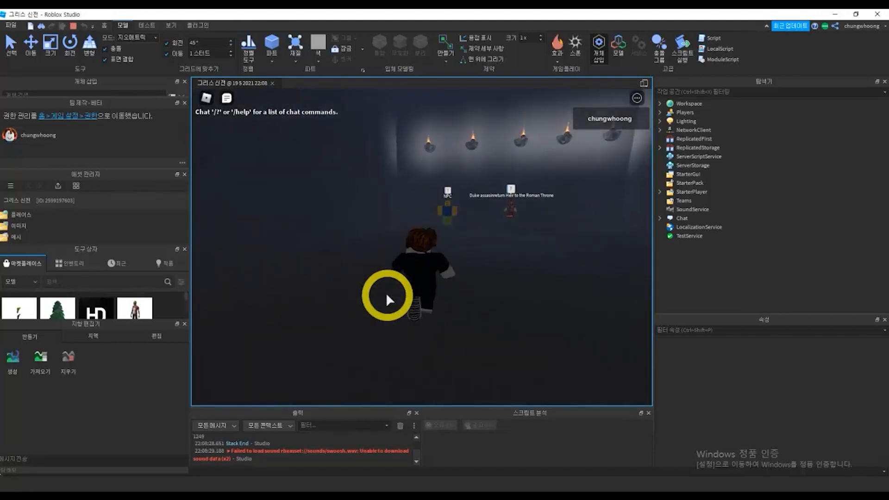
key("w")
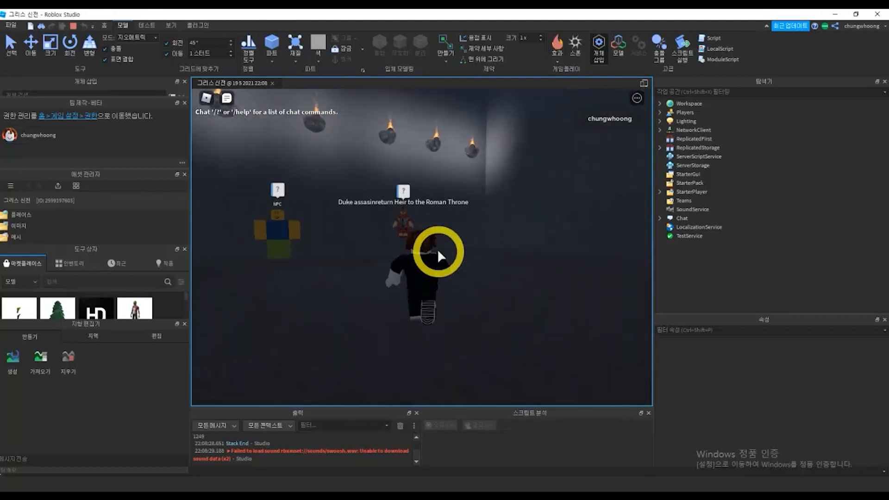
- Start the Roman Duke's dialog, ask the question about the background of the building's creation, and view the reply
left_click(393, 178)
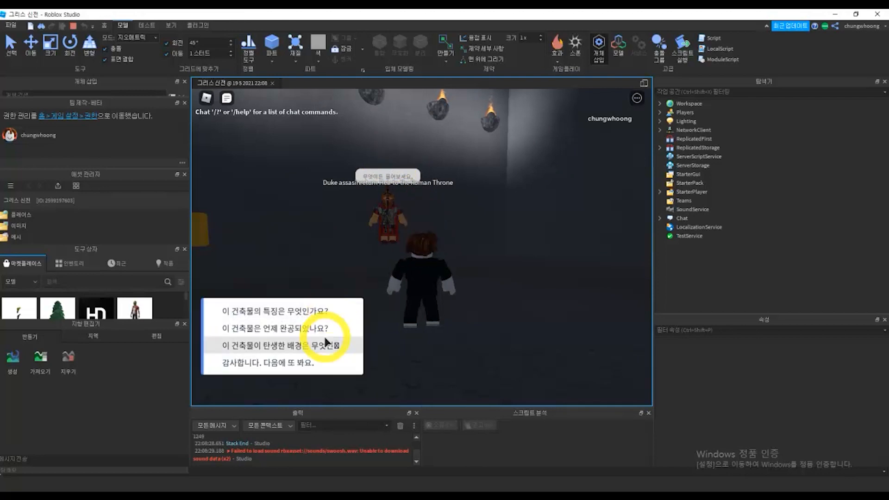
left_click(326, 344)
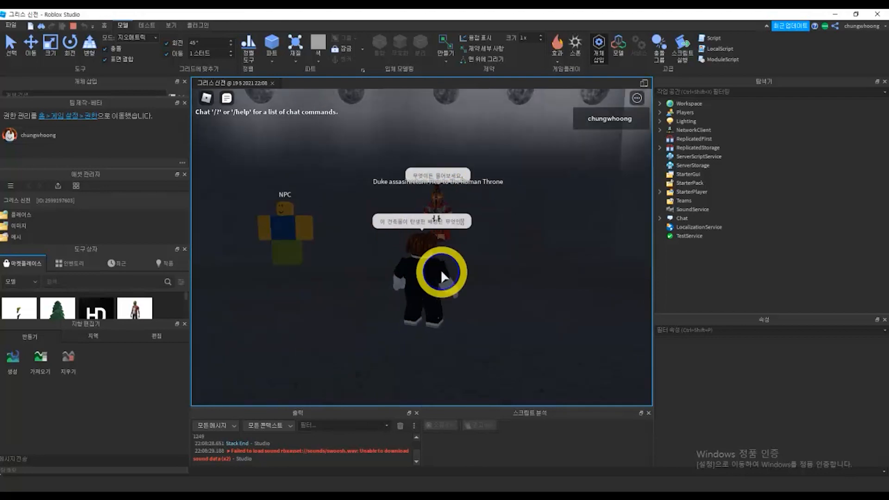
right_click_drag(441, 272, 441, 272)
key("w")
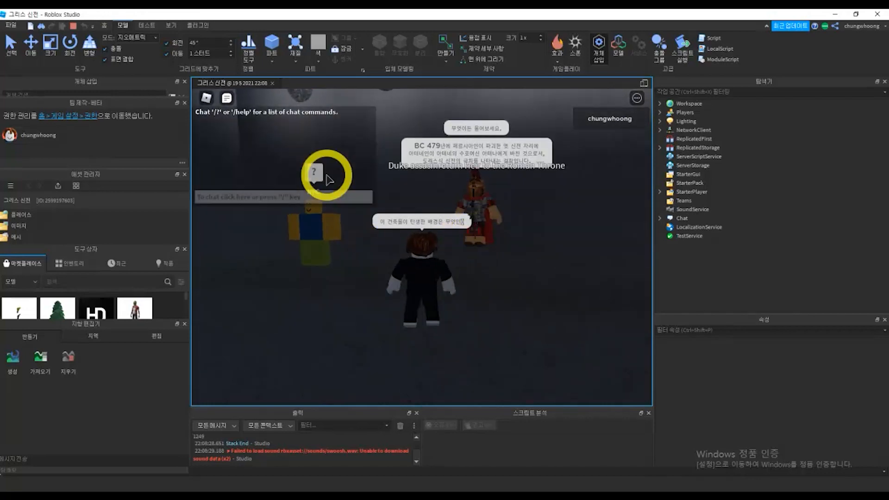
- Walk up to the Roman Duke, reopen his dialog, ask "이 건축물은 언제 완공되었나요?", and walk the avatar back from him
right_click_drag(426, 233, 425, 233)
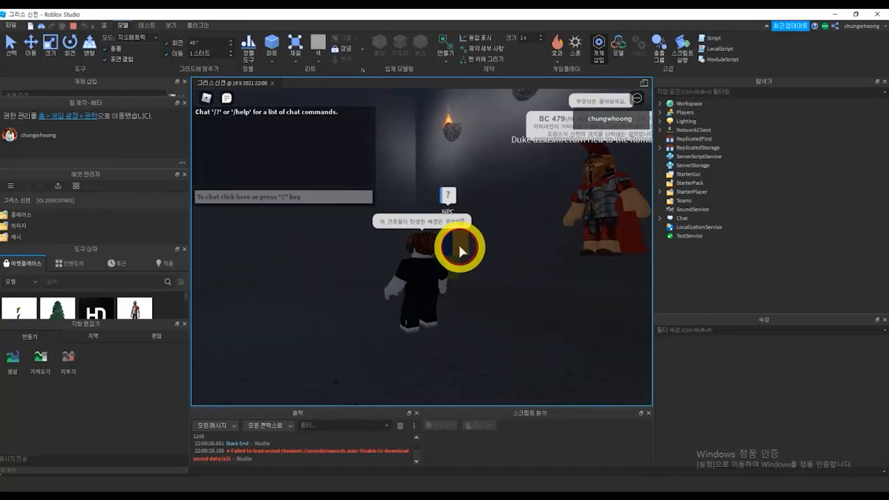
key("w")
right_click_drag(495, 215, 505, 242)
key("w")
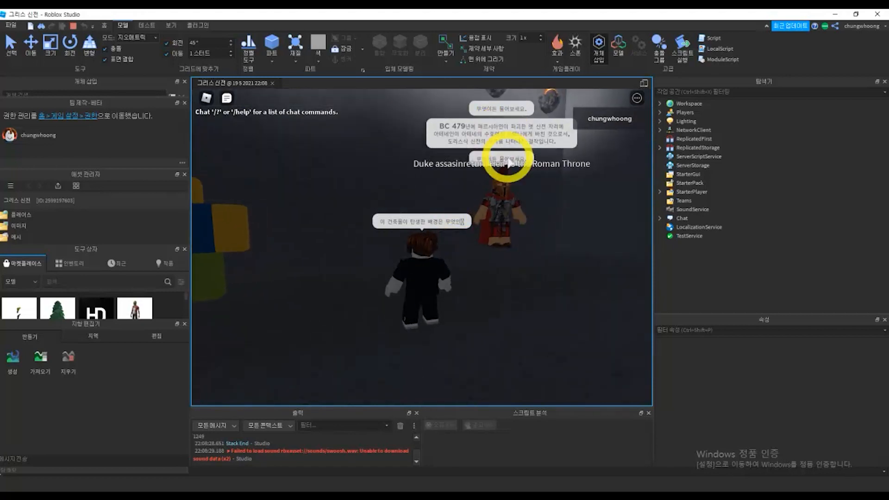
left_click(507, 171)
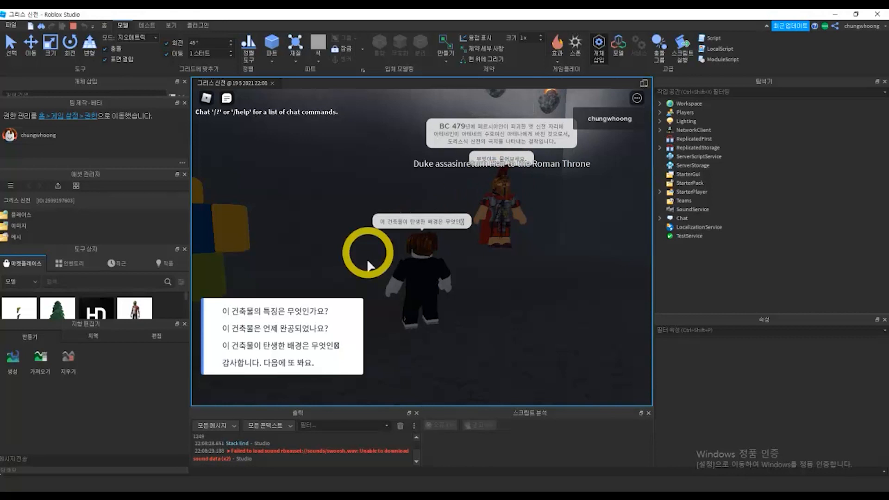
left_click(312, 327)
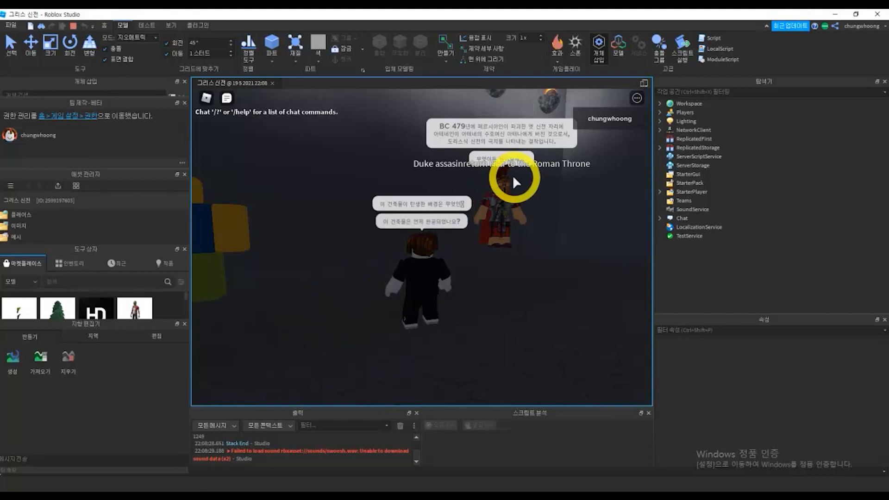
key("w")
right_click_drag(472, 237, 473, 237)
key("d")
key("s")
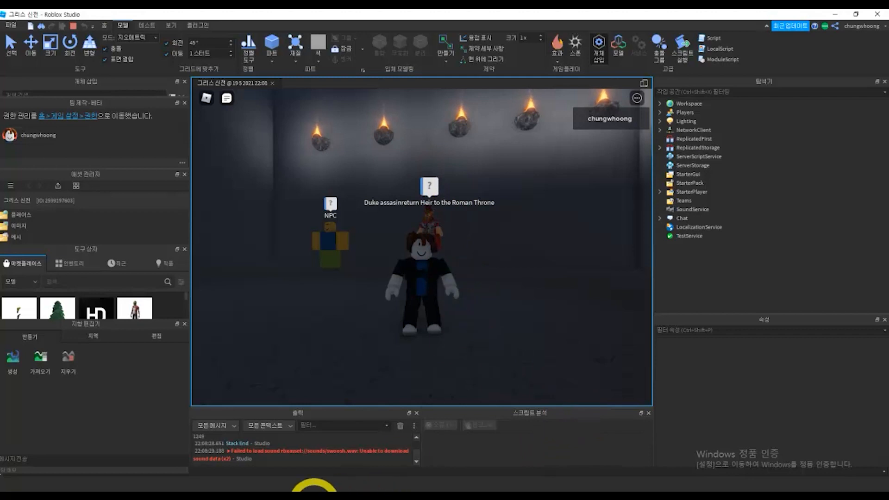
- Switch to the browser, leave the reader view of the Naver Parthenon article, and locate the map of the temple's location
left_click(320, 488)
left_click(273, 329)
scroll(273, 329, "down", 3)
scroll(284, 389, "up", 5)
scroll(283, 345, "up", 2)
scroll(284, 345, "down", 7)
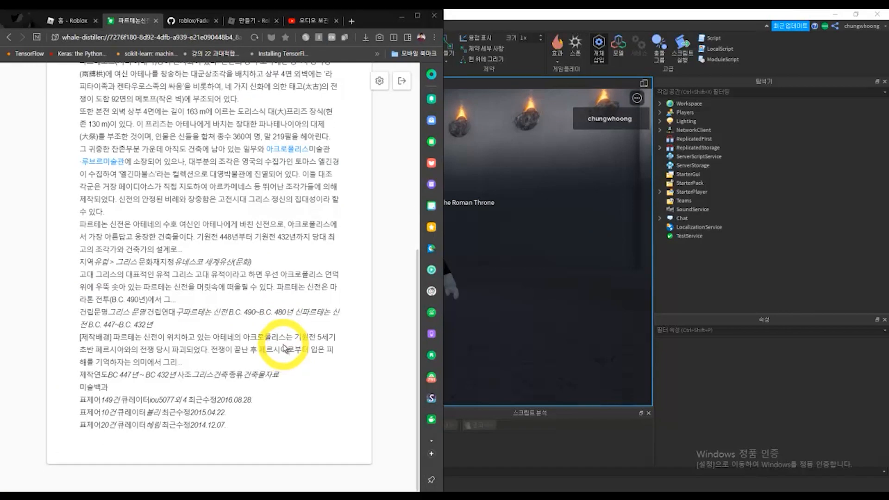
key("alt+r")
scroll(255, 300, "down", 7)
scroll(224, 336, "up", 3)
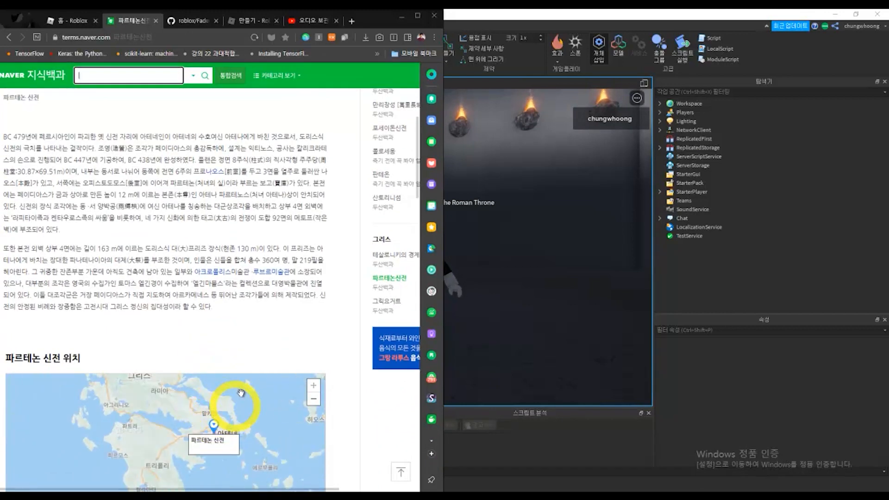
middle_click(278, 346)
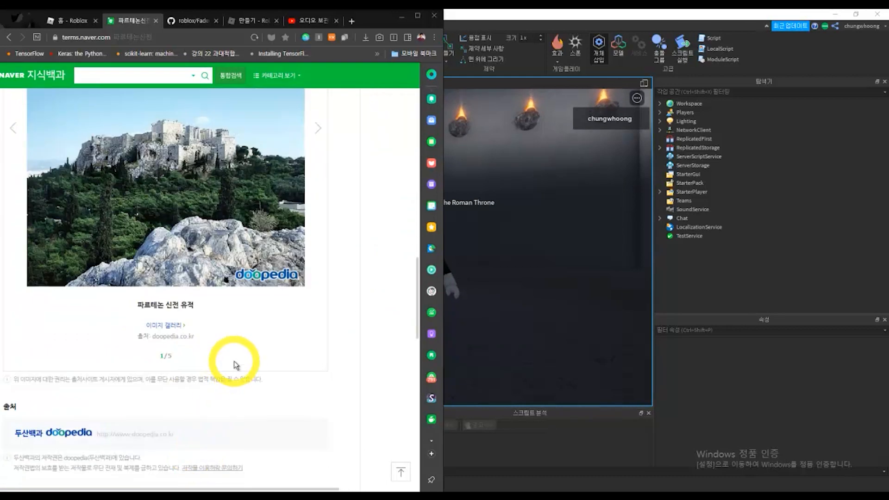
scroll(235, 365, "up", 8)
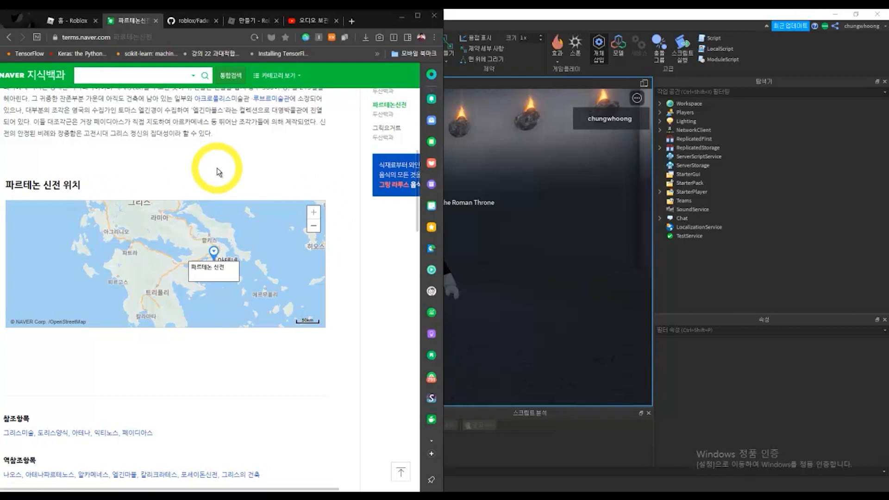
- Launch the screen-capture tool and frame a 531x264 area of the Parthenon location map
key("super")
type("l")
key("Return")
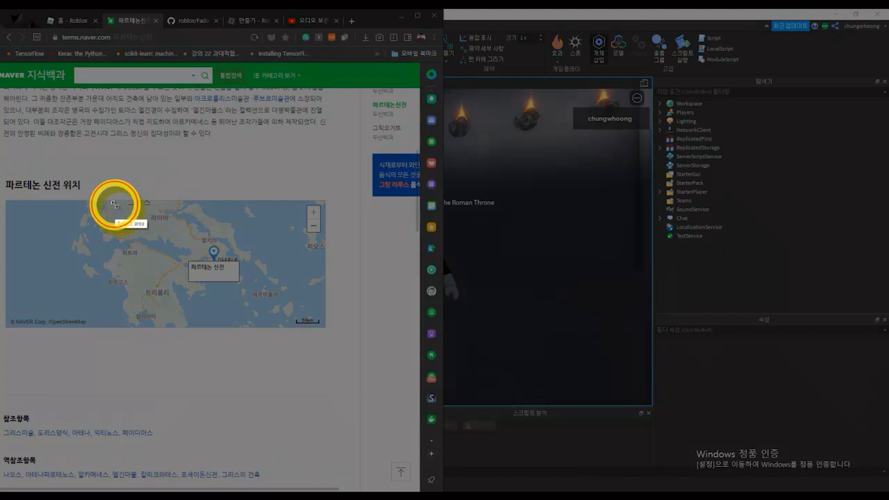
left_click_drag(114, 204, 323, 325)
left_click_drag(115, 257, 77, 256)
left_click_drag(199, 204, 199, 203)
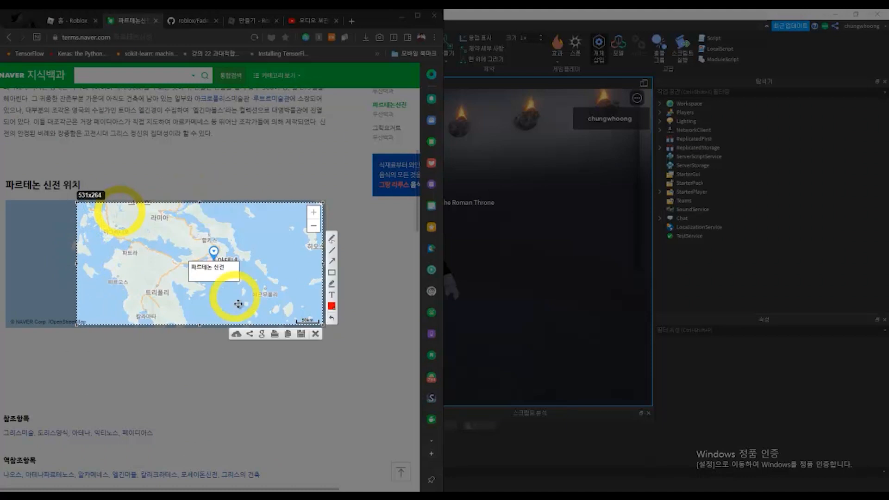
- Save the captured map to the 사진 folder as a PNG named 파르테논신전
left_click(301, 333)
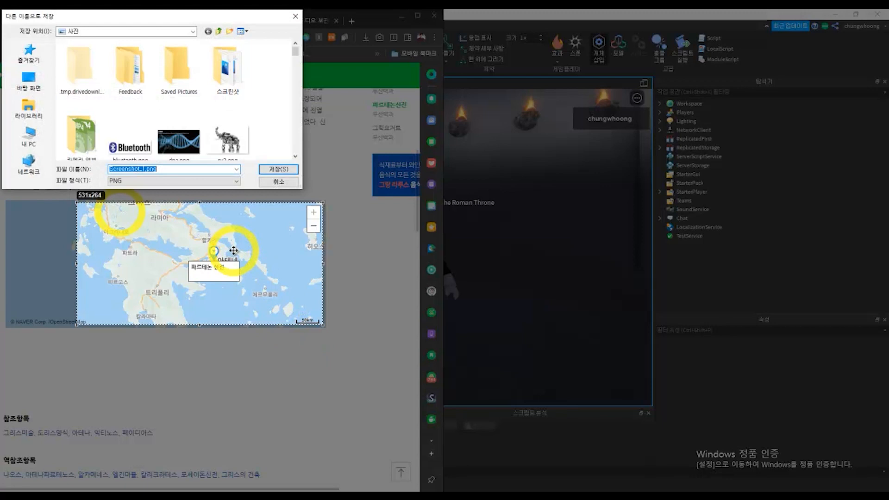
type("파르테논신전")
key("Return")
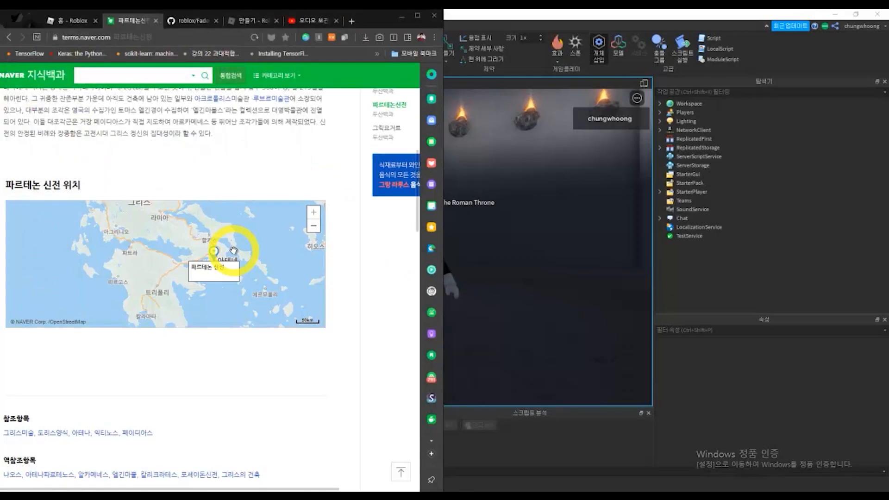
- Return to Roblox Studio, back the avatar away from the two NPCs, and stop the play test
left_click(490, 185)
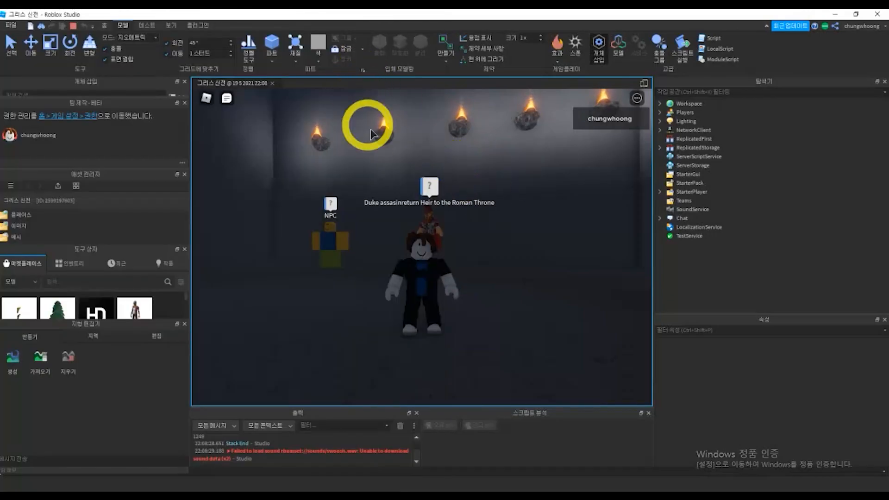
right_click_drag(499, 208, 503, 211)
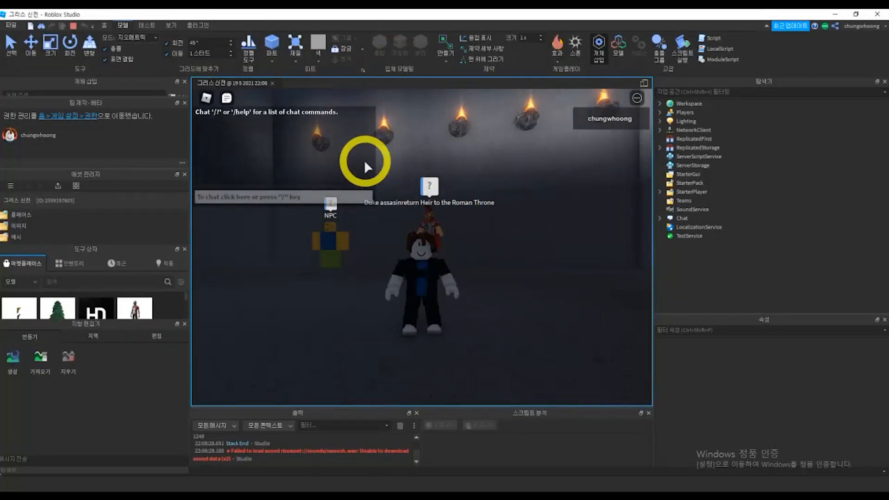
key("s")
right_click_drag(417, 250, 416, 250)
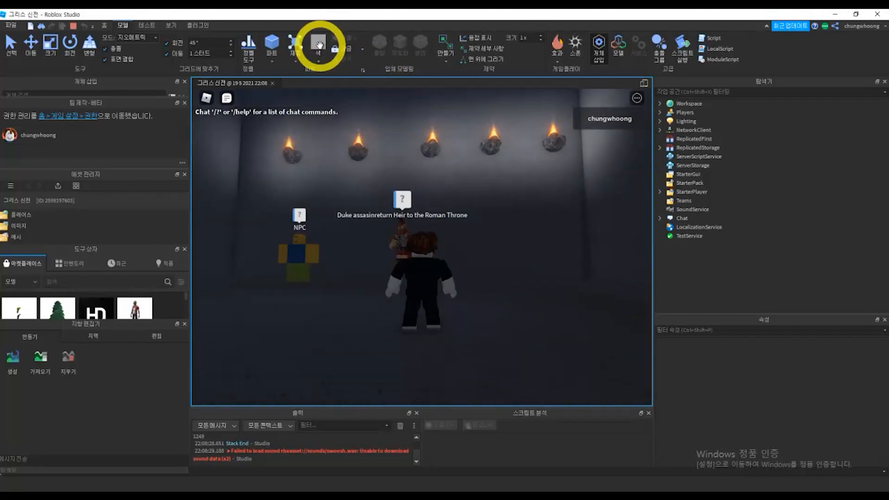
key("shift+F5")
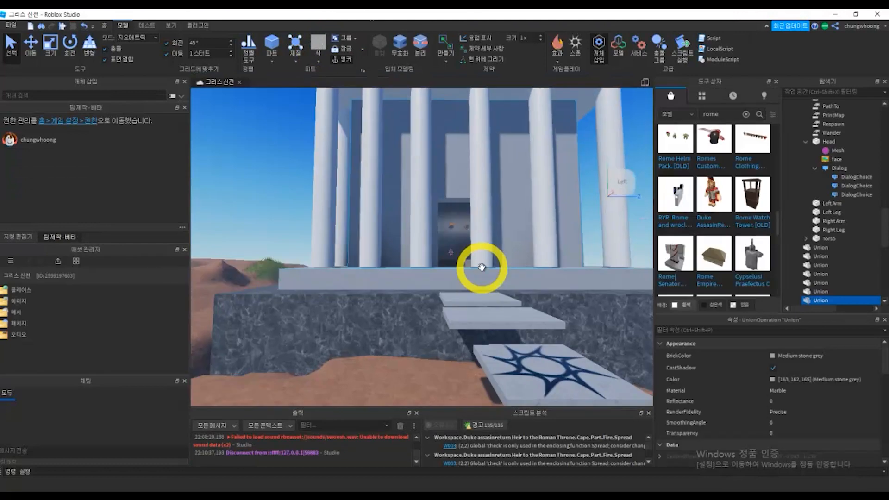
- Go inside the temple hall, focus on the Roman Duke model, and inspect the empty dark wall area near it
scroll(483, 285, "up", 3)
right_click_drag(485, 288, 448, 218)
scroll(448, 217, "up", 5)
scroll(480, 157, "up", 3)
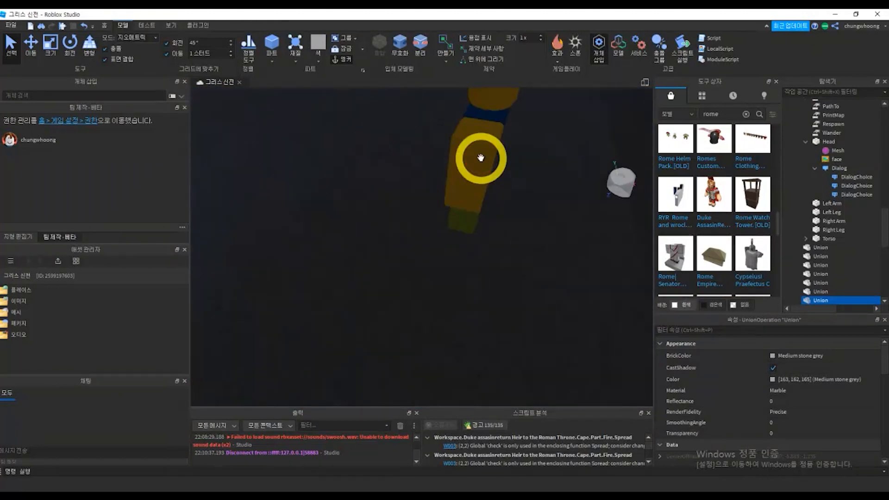
right_click_drag(480, 157, 482, 172)
left_click(624, 188)
left_click(523, 192)
scroll(510, 235, "up", 10)
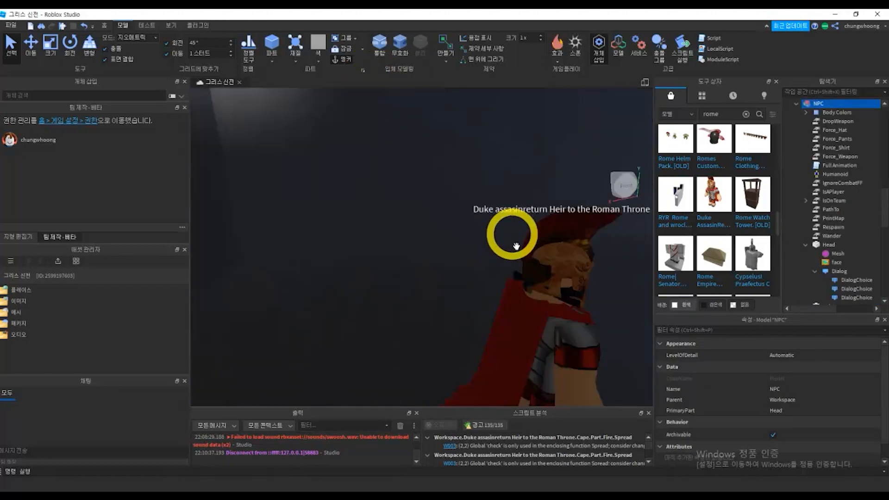
left_click(516, 245)
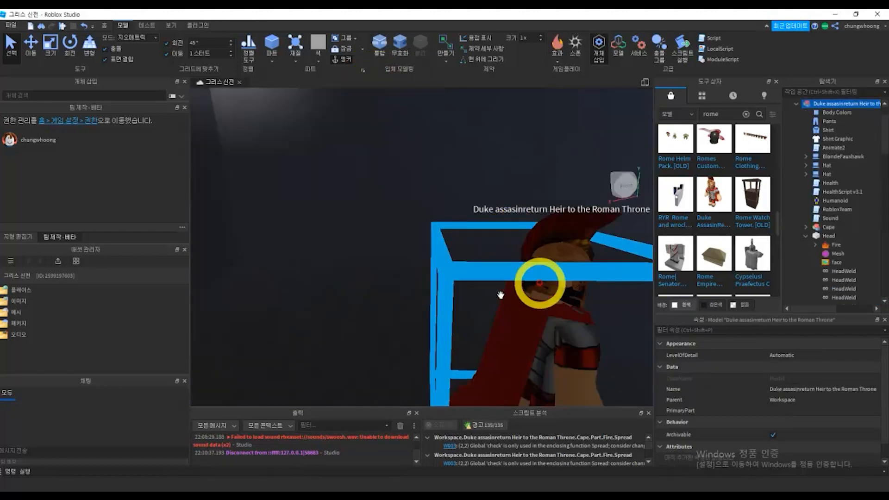
key("f")
right_click_drag(502, 296, 501, 294)
key("w")
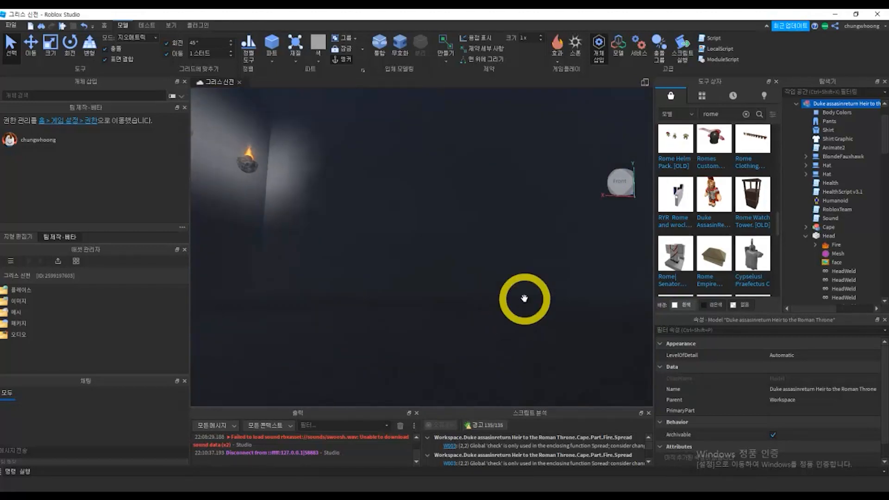
- Insert a block part in the hall near the Roman Duke and try the Move, Rotate, Transform and Scale tools on it
left_click(271, 61)
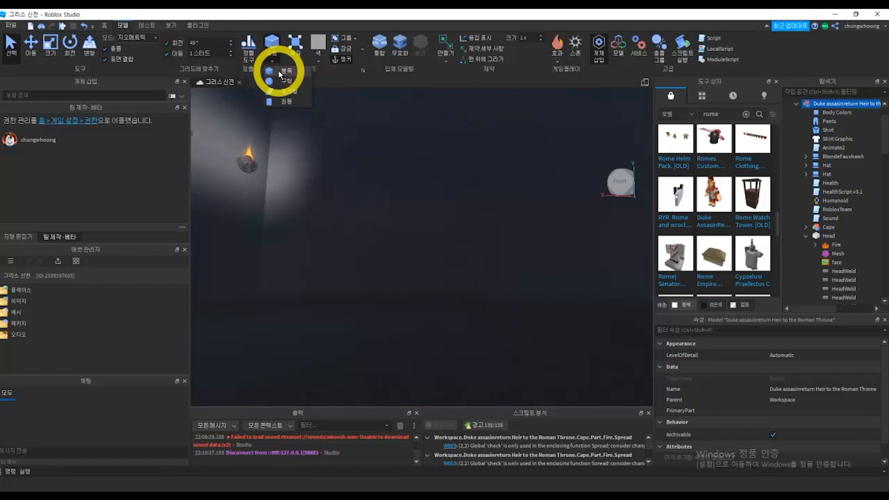
left_click(279, 73)
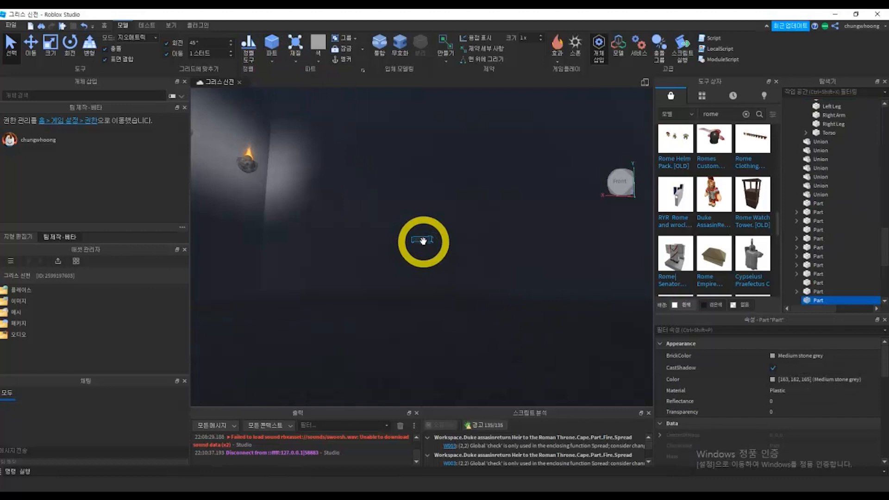
key("ctrl+2")
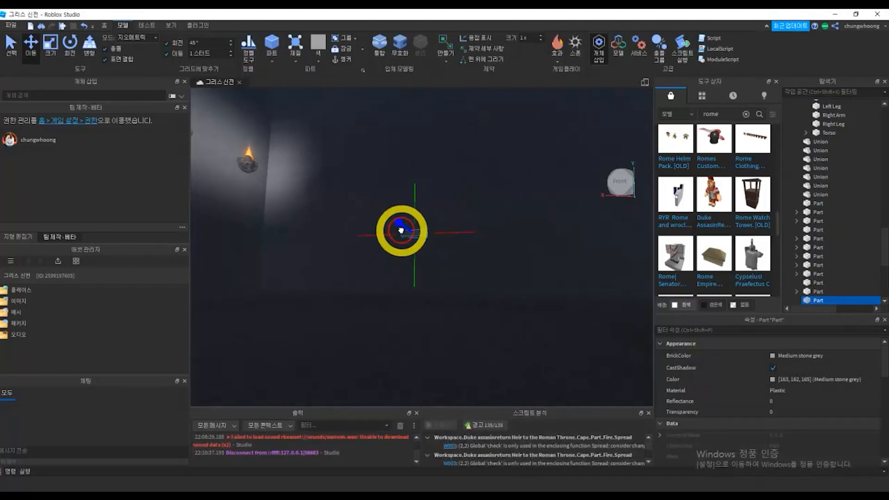
key("ctrl+4")
key("ctrl+5")
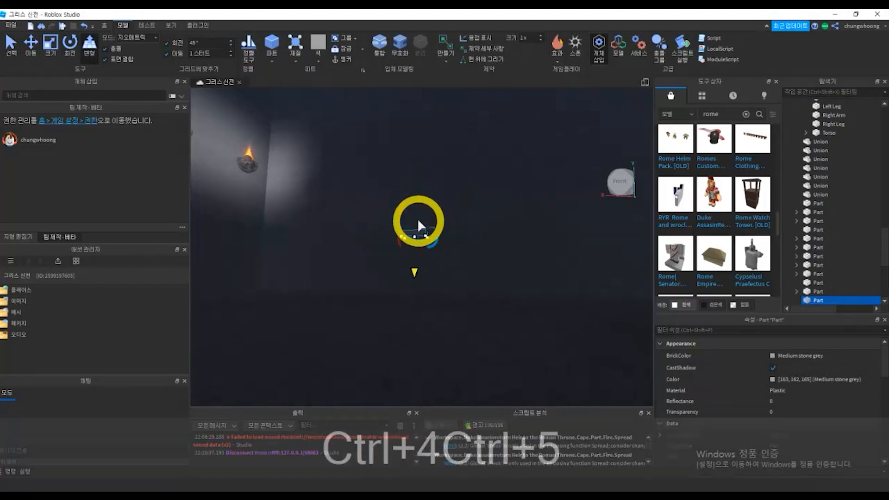
key("ctrl+2")
right_click_drag(438, 264, 432, 202)
key("ctrl+3")
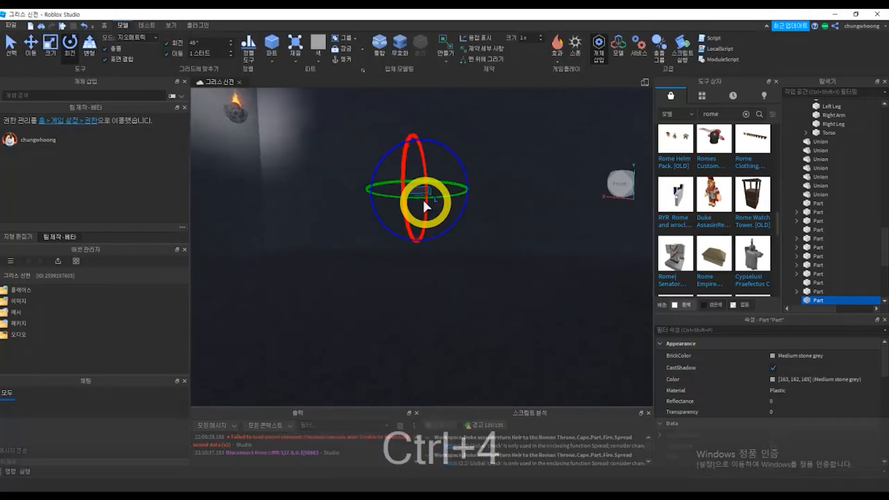
key("ctrl+4")
key("ctrl+5")
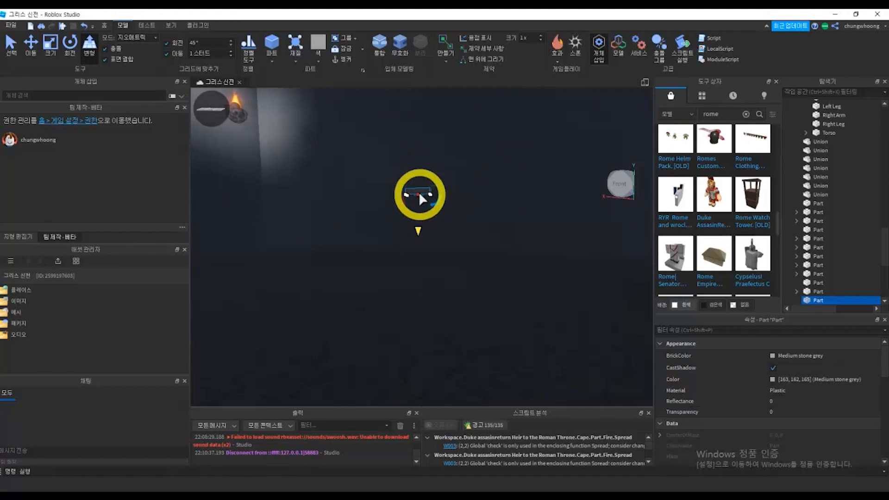
key("ctrl+2")
key("ctrl+3")
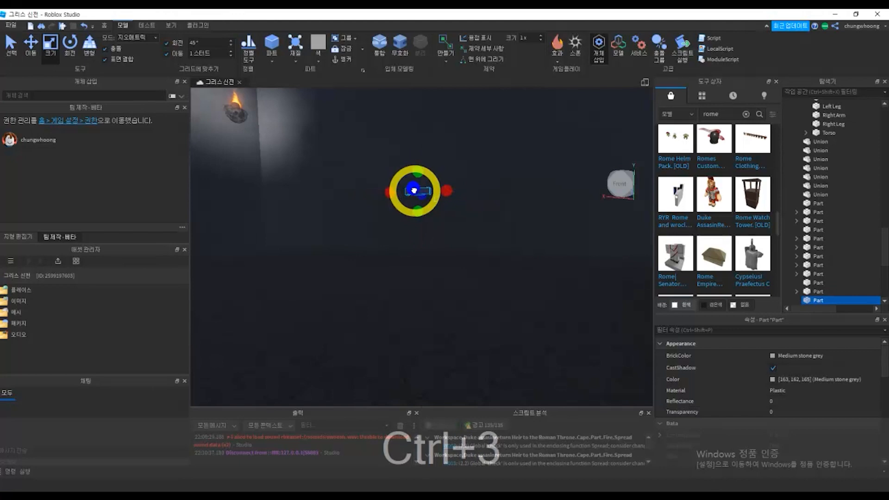
- Scale the new block wider and taller and reduce its depth to form a large, thin upright rectangular panel
left_click_drag(395, 189, 553, 204)
left_click_drag(460, 179, 484, 105)
middle_click_drag(505, 219, 480, 262)
left_click_drag(458, 264, 517, 279)
left_click_drag(408, 207, 407, 177)
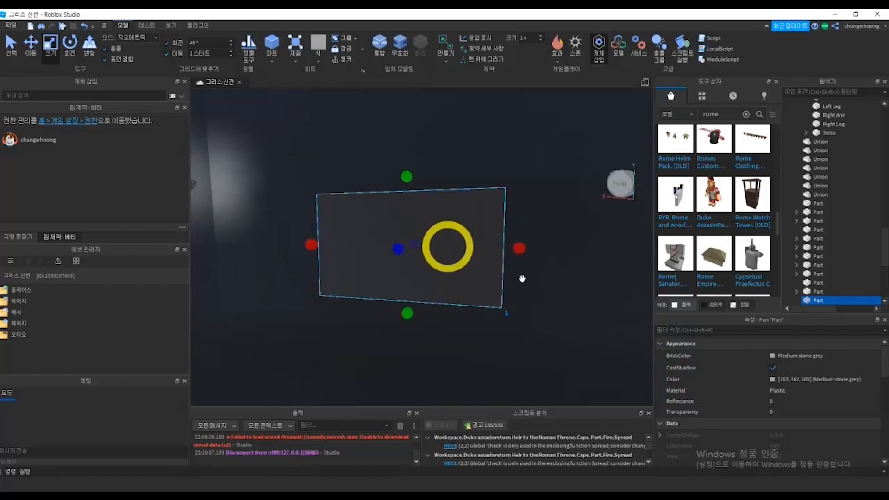
left_click(523, 279)
right_click_drag(537, 302, 539, 301)
middle_click_drag(542, 306, 490, 300)
left_click(292, 278)
left_click_drag(193, 248, 234, 253)
key("ctrl+2")
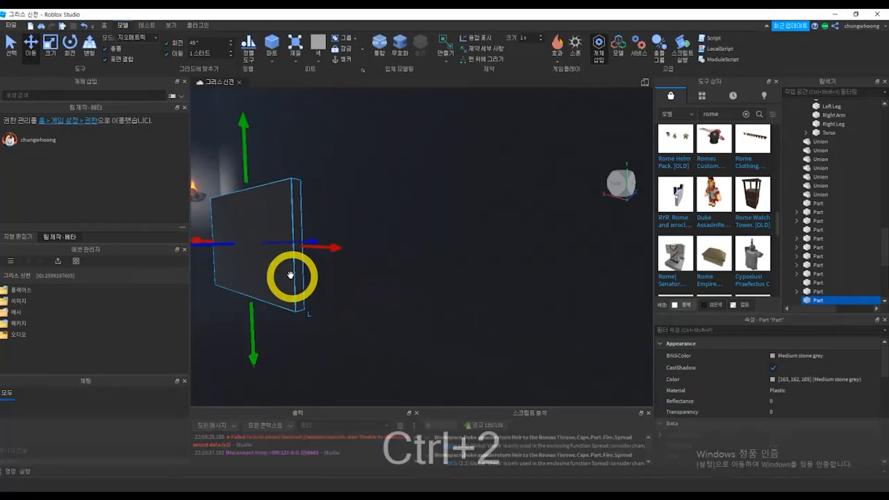
left_click_drag(225, 246, 299, 248)
left_click(224, 259)
left_click_drag(240, 257, 298, 248)
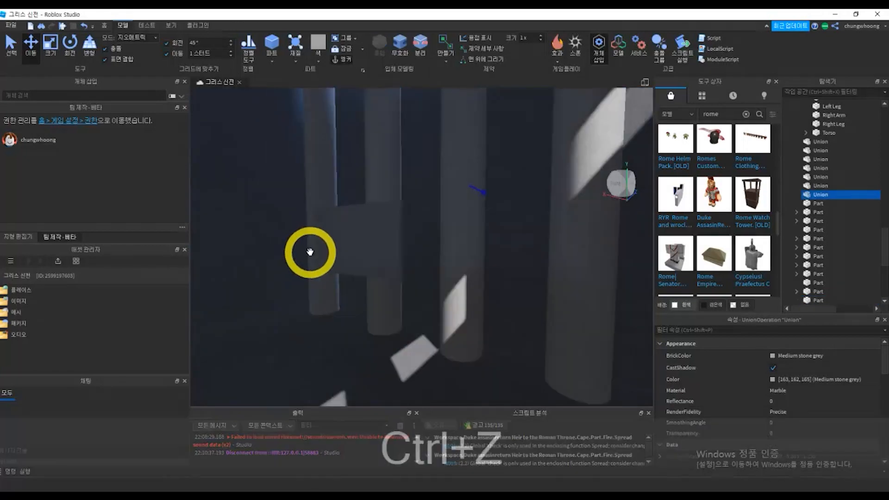
key("ctrl+z")
key("ctrl+z")
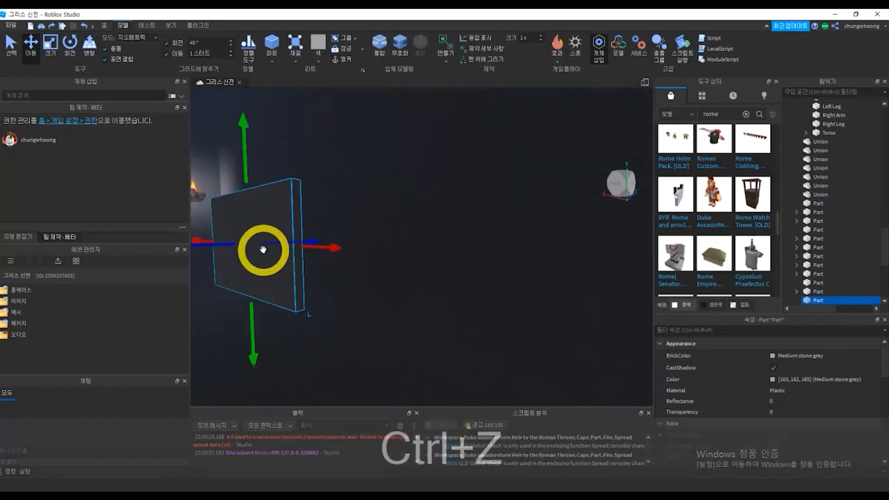
middle_click_drag(367, 273, 399, 289)
left_click_drag(341, 325, 413, 293)
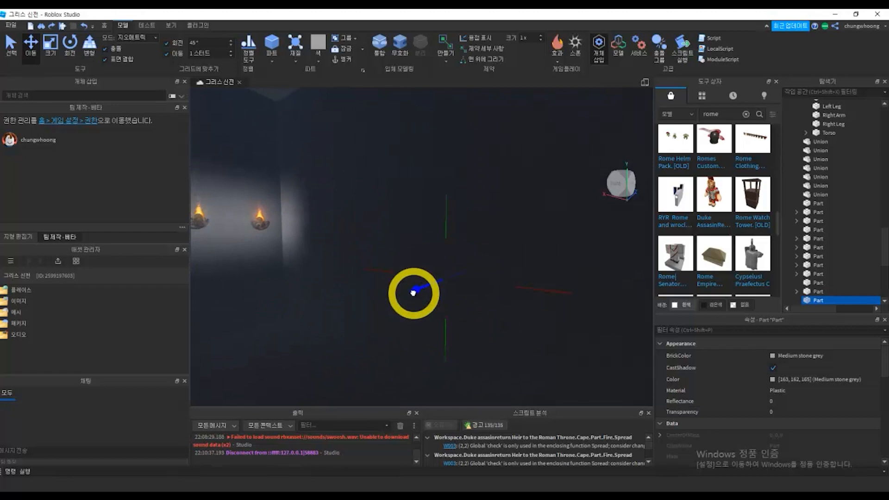
key("ctrl+z")
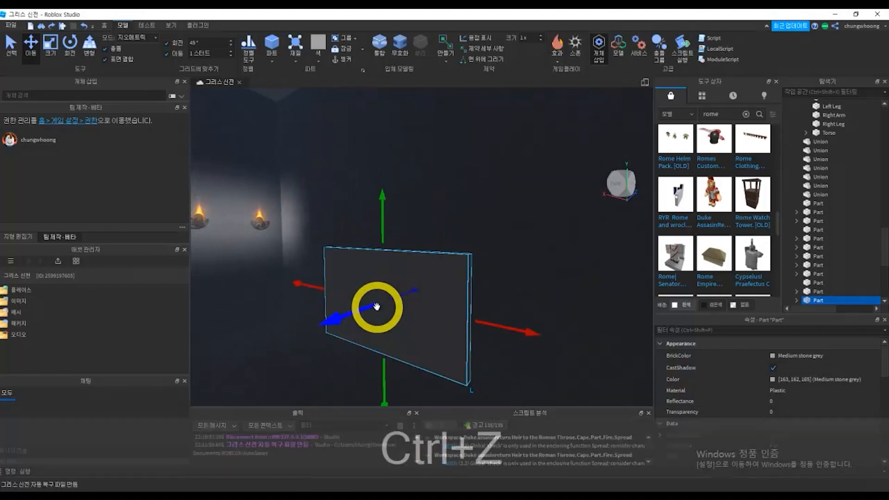
- Move the panel along its depth axis towards the hall wall near the Roman Duke
left_click_drag(324, 312, 384, 306)
left_click(343, 338)
middle_click_drag(489, 368, 509, 298)
left_click(512, 238)
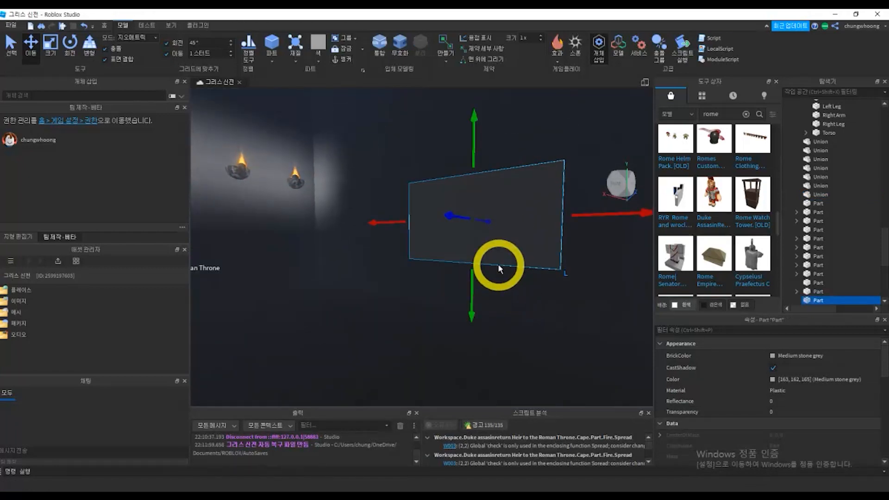
- Give the wall panel near the Roman Duke a Wood material and colour it CGA brown
right_click_drag(463, 272, 463, 271)
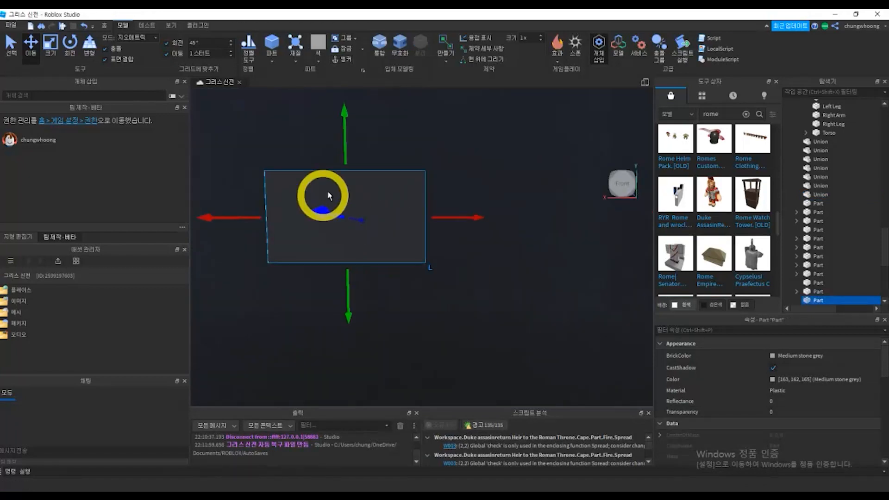
left_click(297, 57)
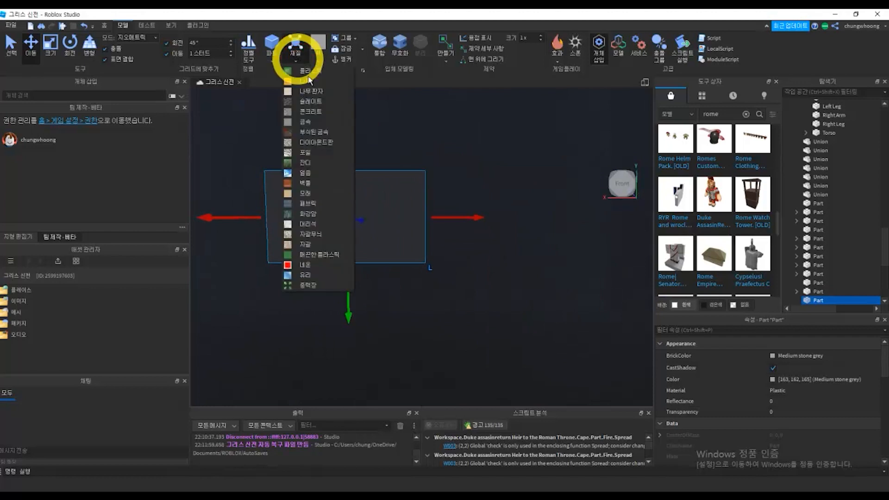
left_click(308, 81)
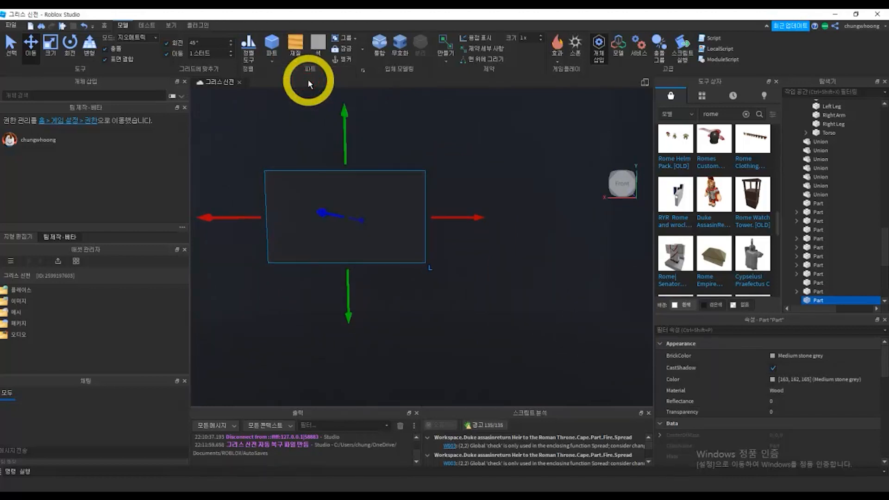
left_click(319, 59)
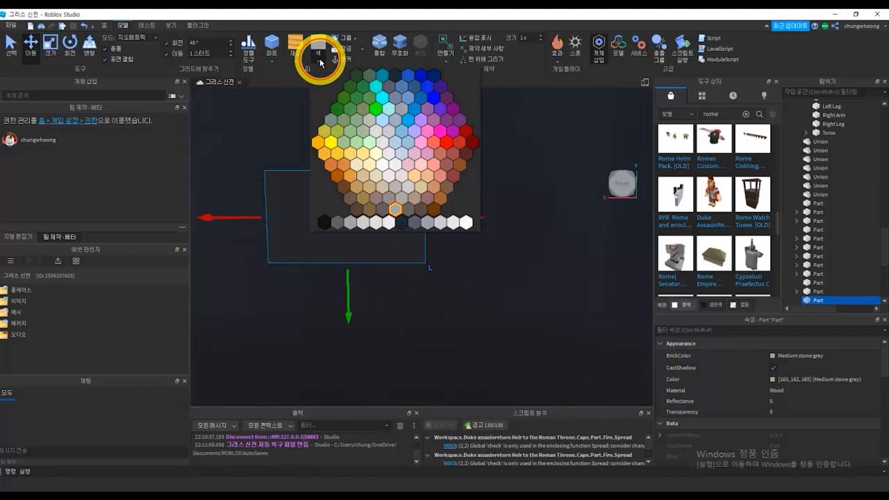
left_click(333, 167)
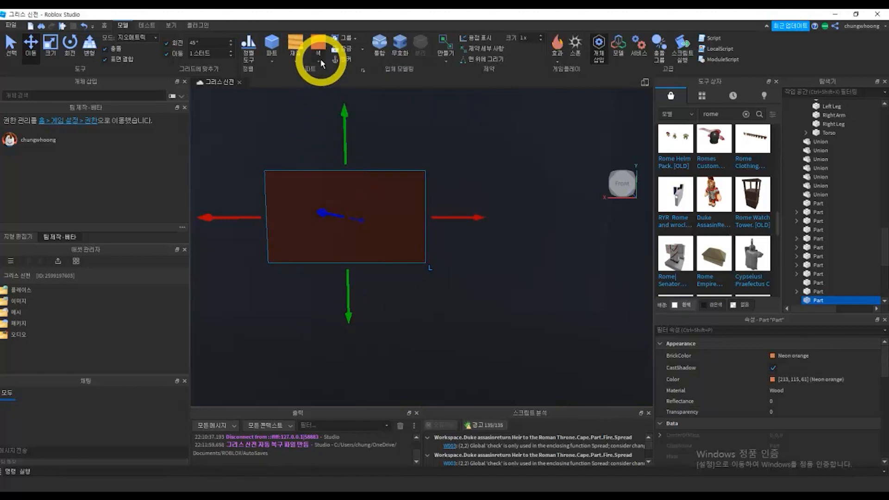
left_click(320, 61)
left_click(338, 176)
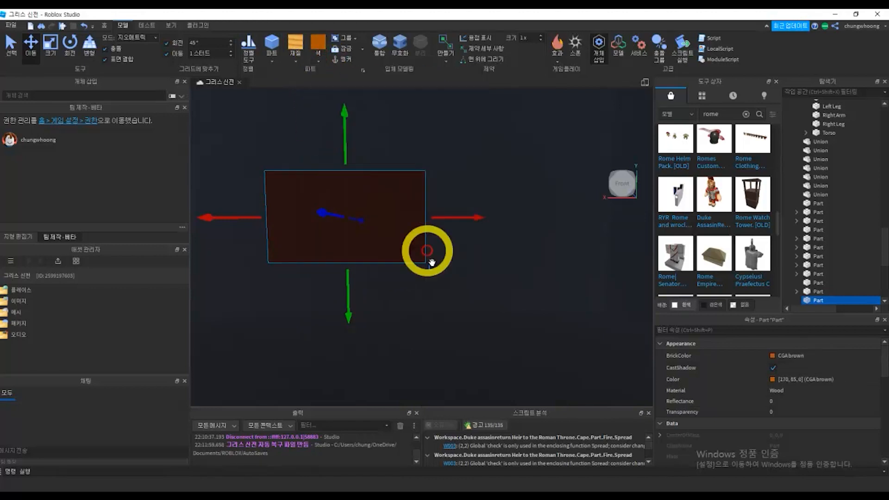
left_click(459, 280)
left_click(397, 223)
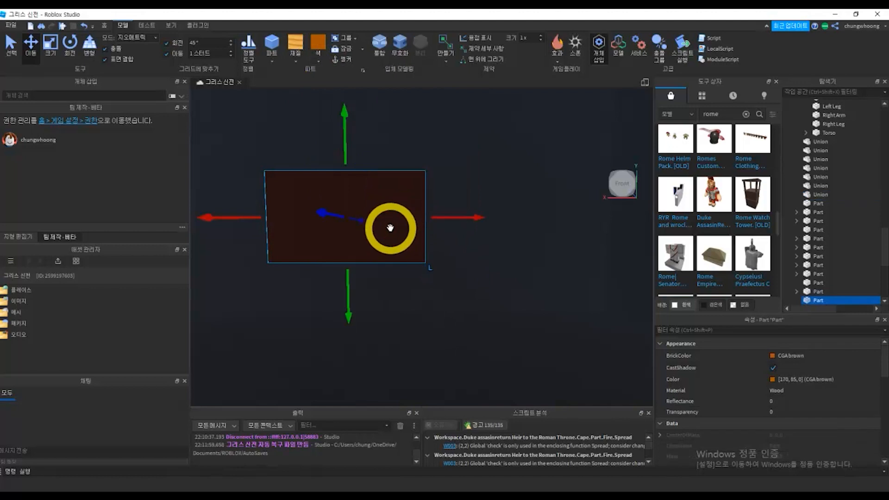
left_click(542, 260)
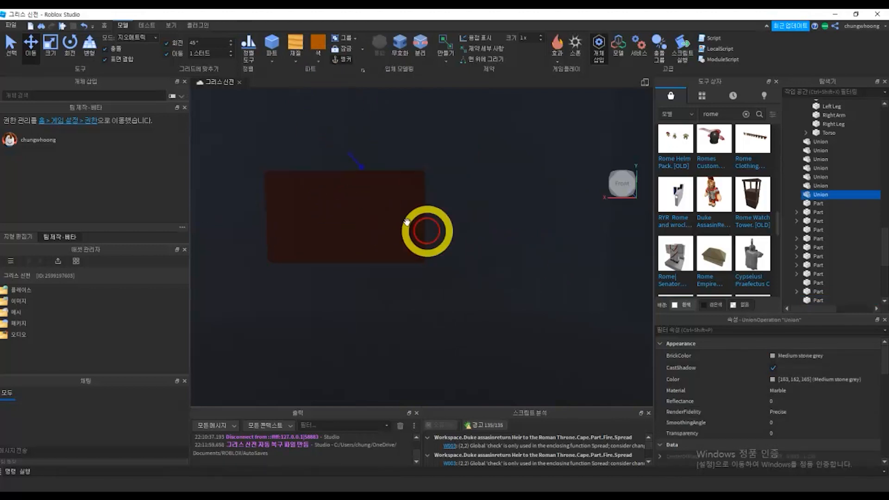
- Rename the brown wall panel part to picture in the object hierarchy
left_click(367, 204)
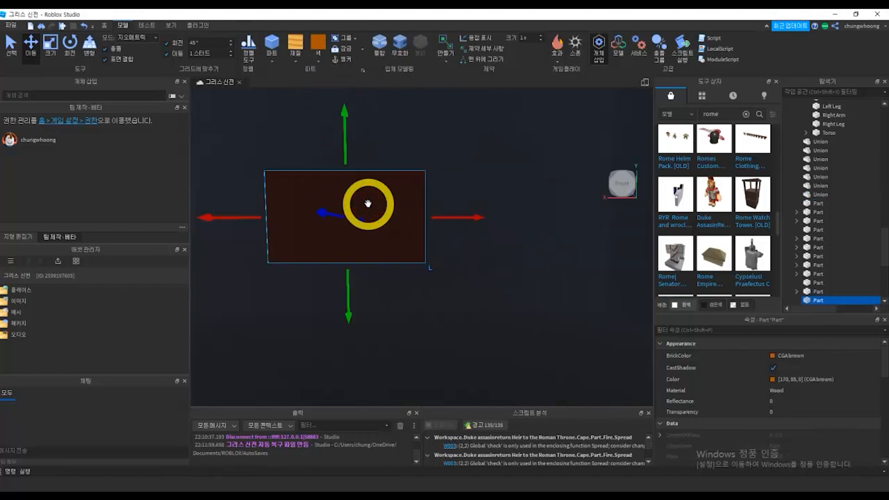
scroll(855, 245, "down", 1)
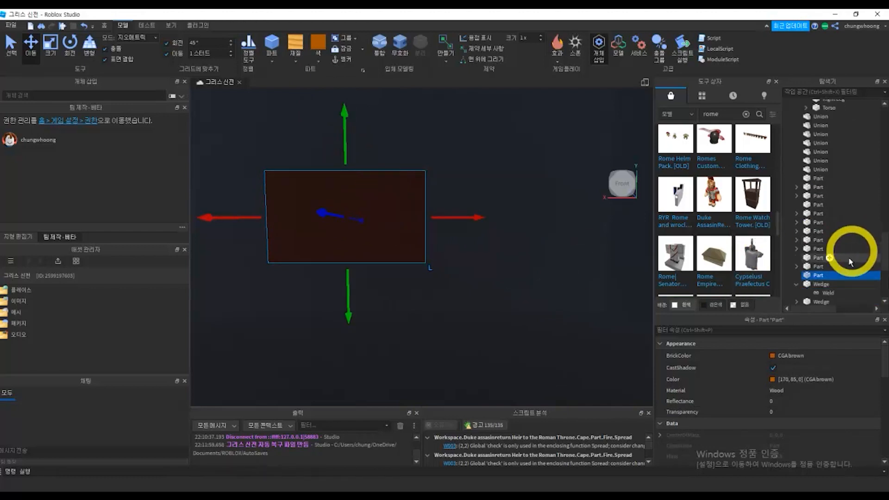
left_click(817, 267)
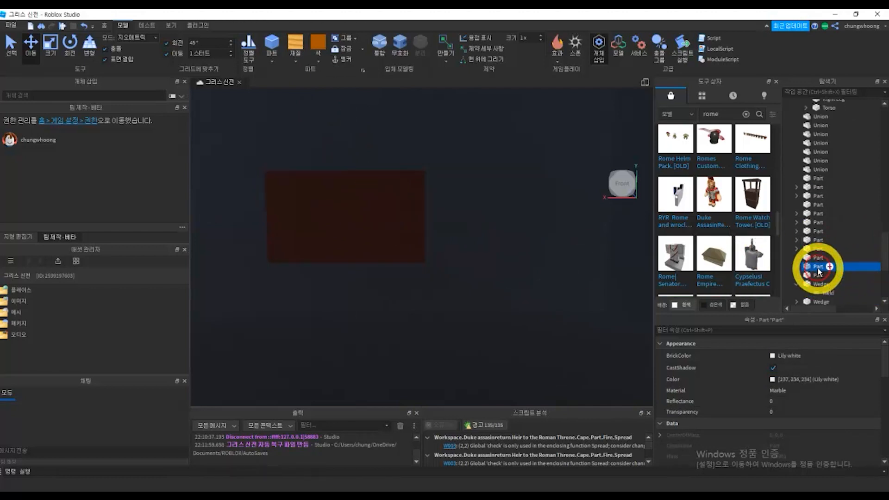
left_click(817, 274)
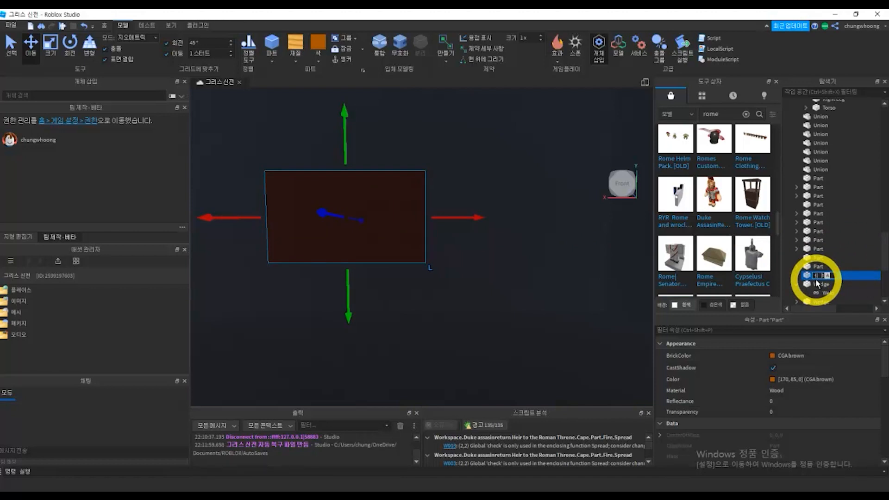
type("pidture")
key("Return")
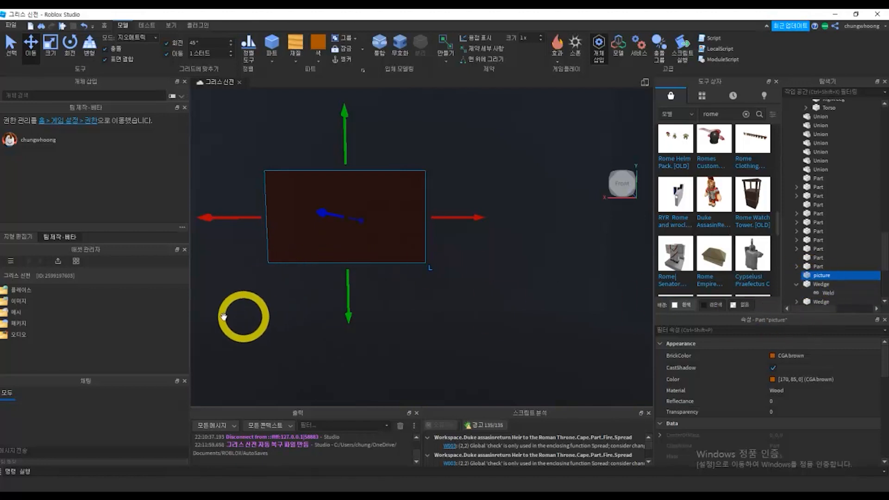
- Show the asset manager and open the place's images folder
left_click(169, 25)
left_click(86, 40)
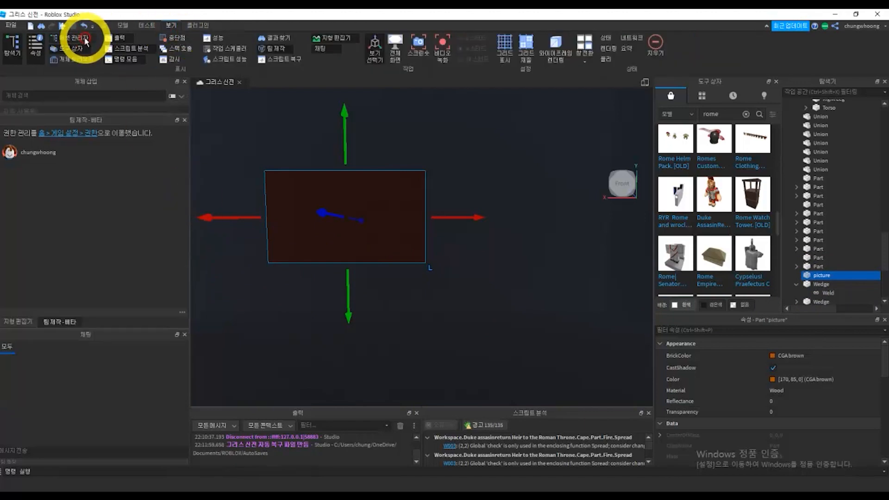
left_click(86, 41)
left_click(86, 41)
left_click(86, 40)
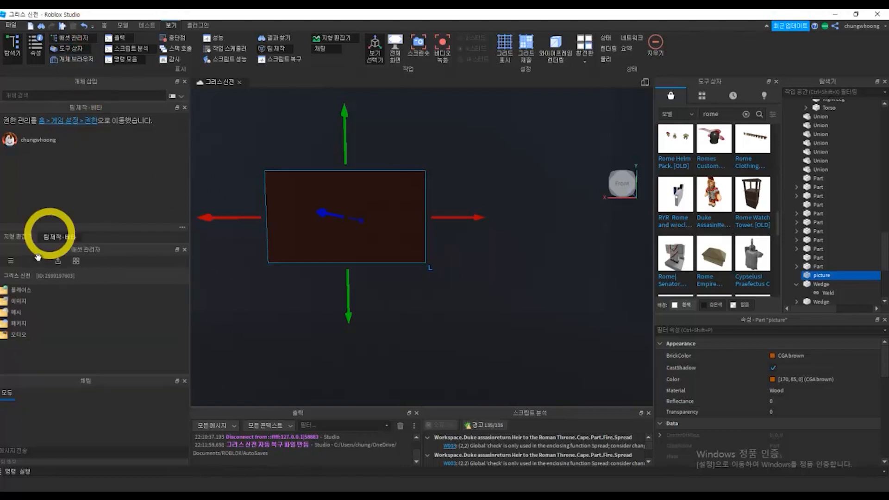
left_click(22, 302)
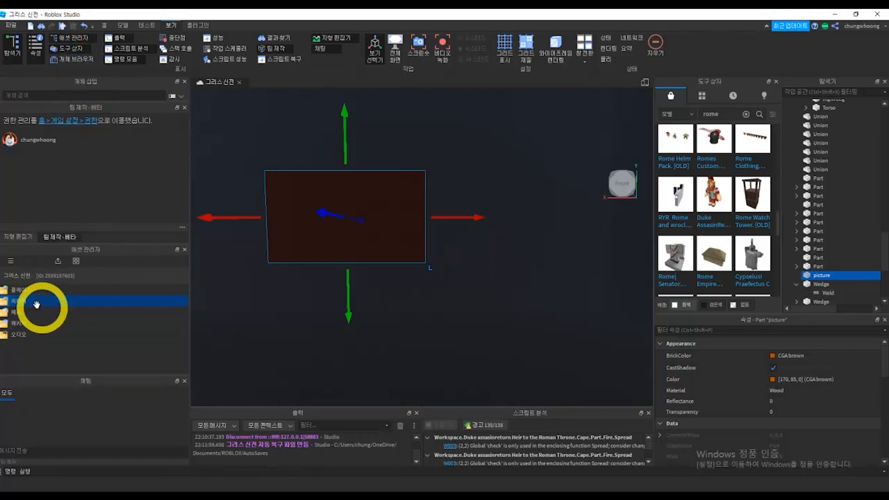
left_click(17, 302)
double_click(18, 302)
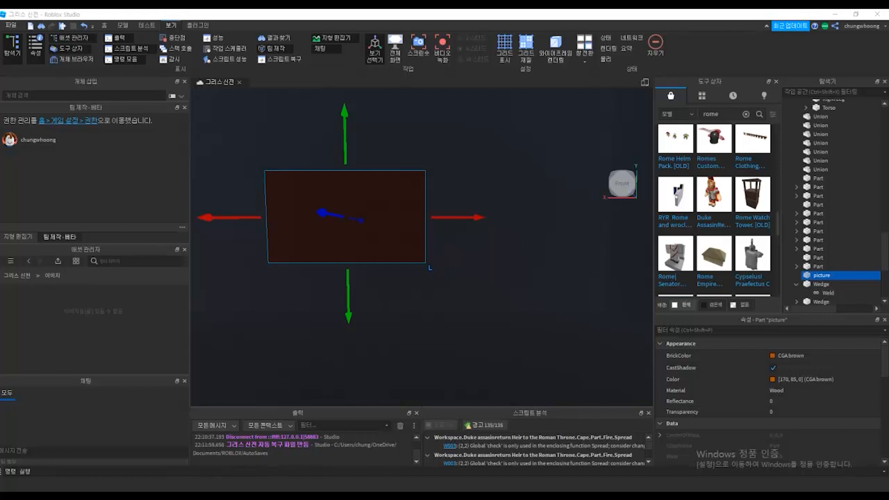
- Import the saved map image 파르테논신전.png into the place's images and dismiss the bulk import window
left_click_drag(107, 465, 109, 328)
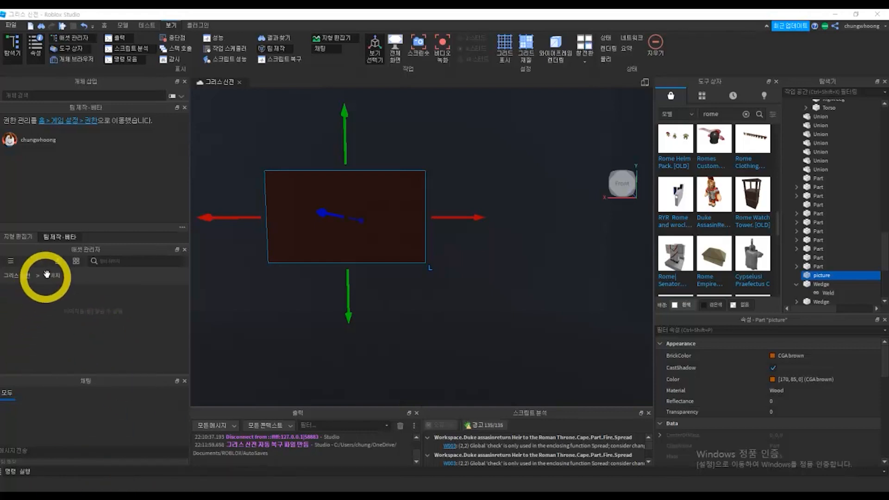
left_click(59, 262)
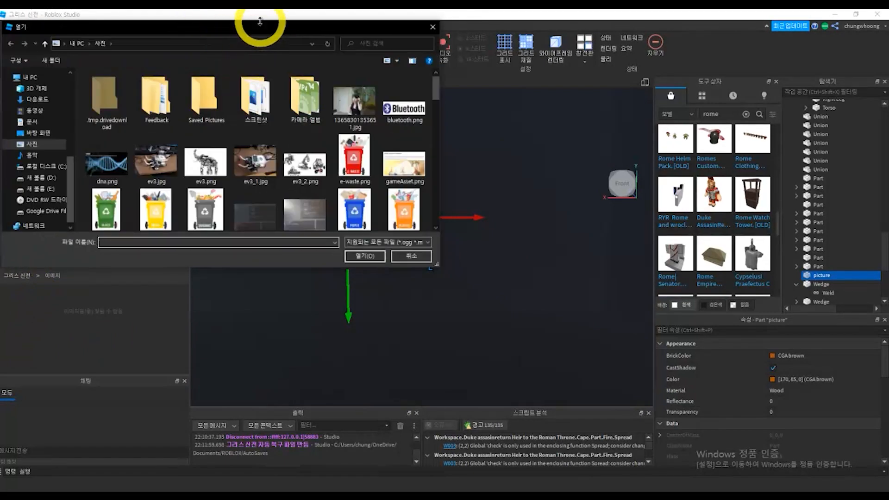
left_click_drag(249, 28, 0, 257)
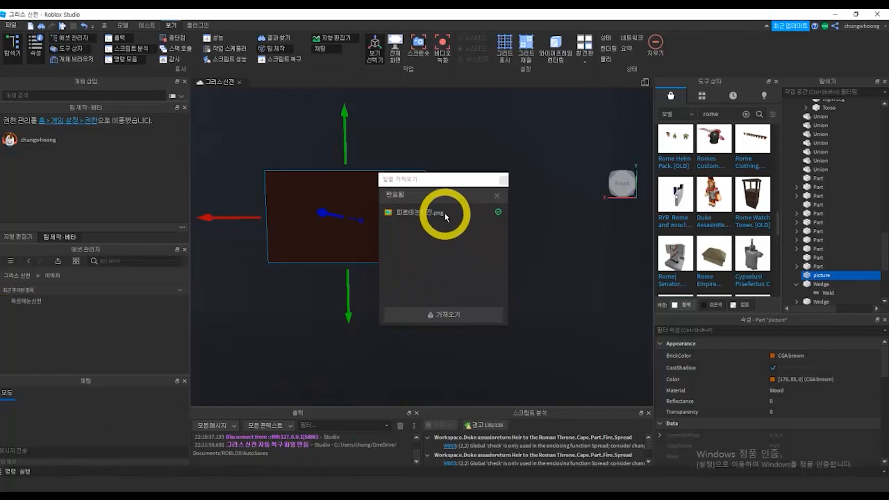
left_click(446, 316)
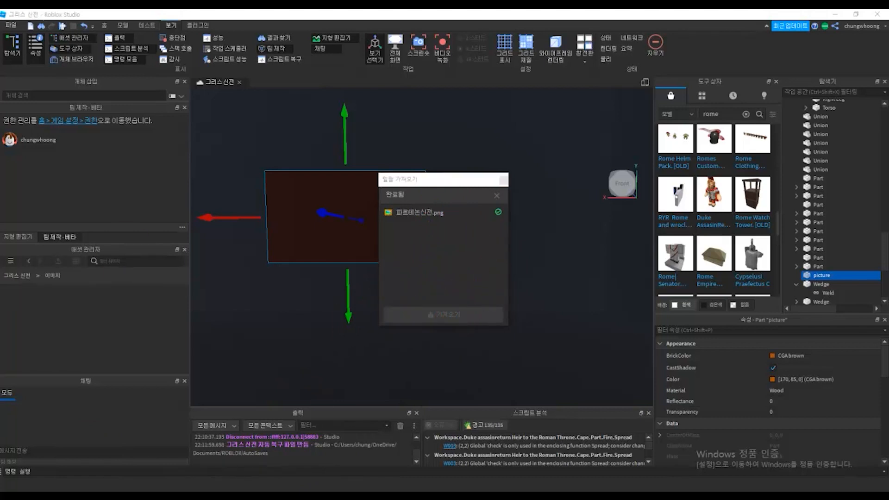
left_click(502, 180)
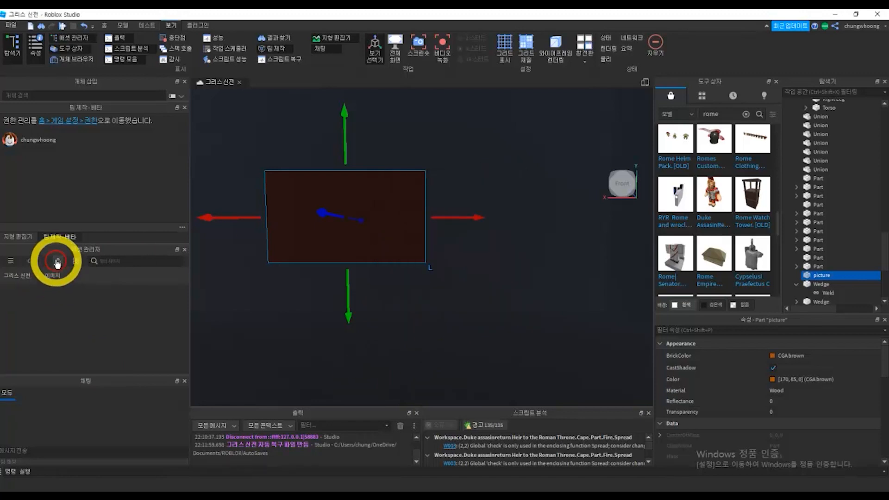
- Import the 파르테논신전 image a second time, select the new asset and close the bulk import window
left_click(57, 282)
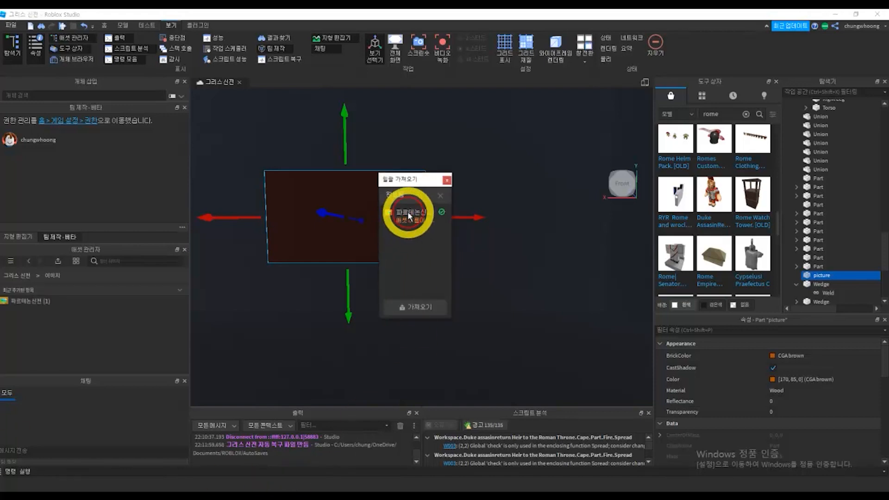
left_click(18, 301)
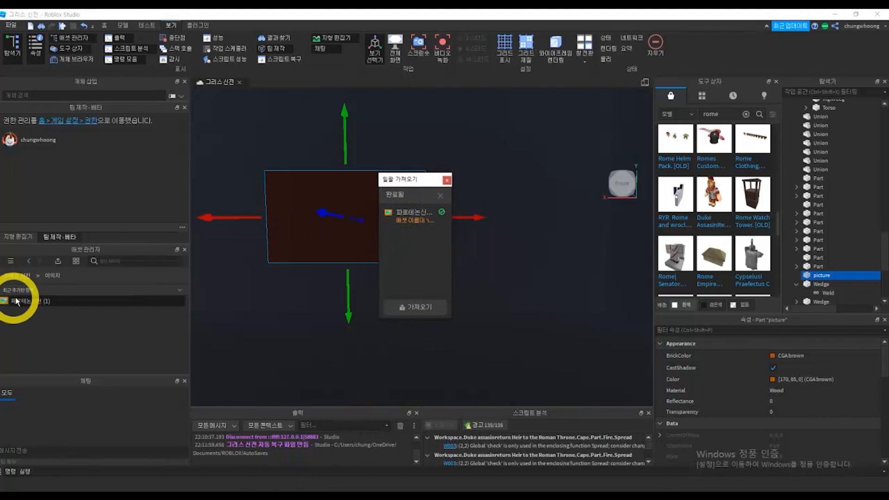
left_click(446, 179)
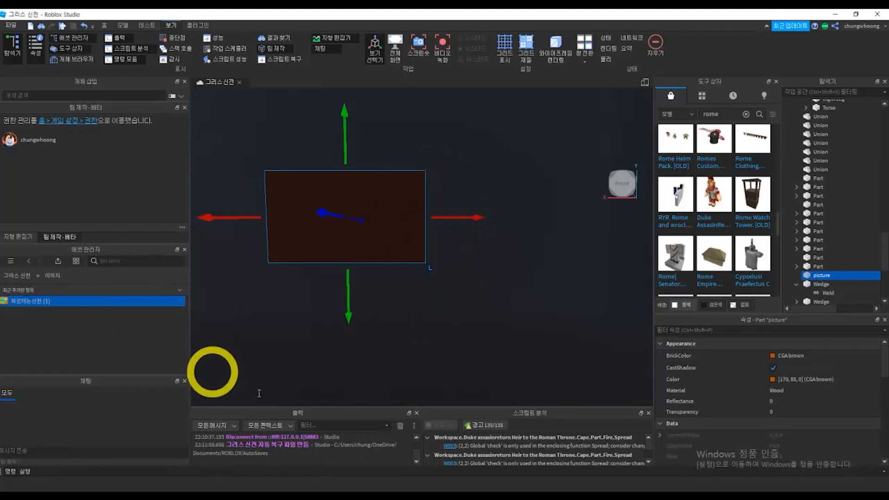
- Add a Decal object inside the picture part
left_click(836, 275)
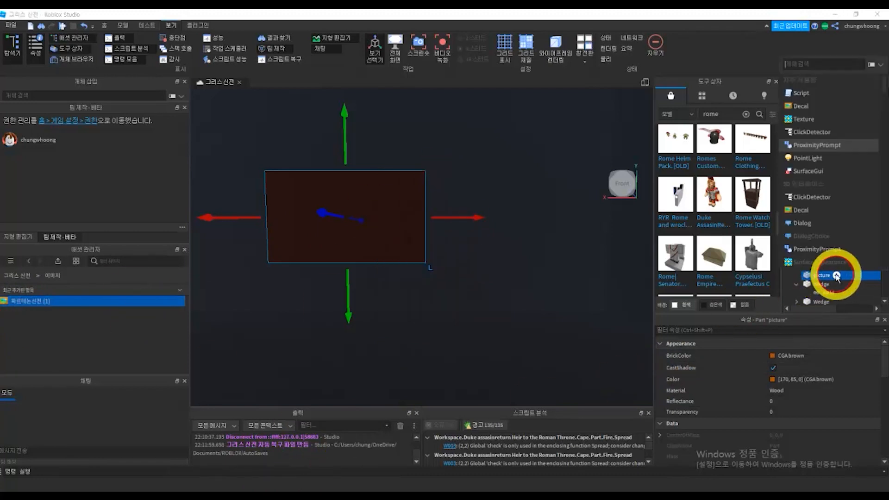
type("d")
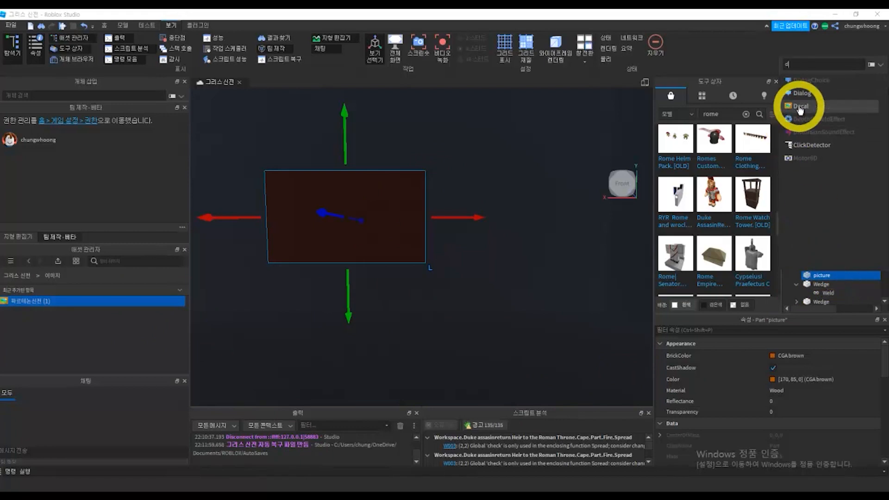
left_click(799, 108)
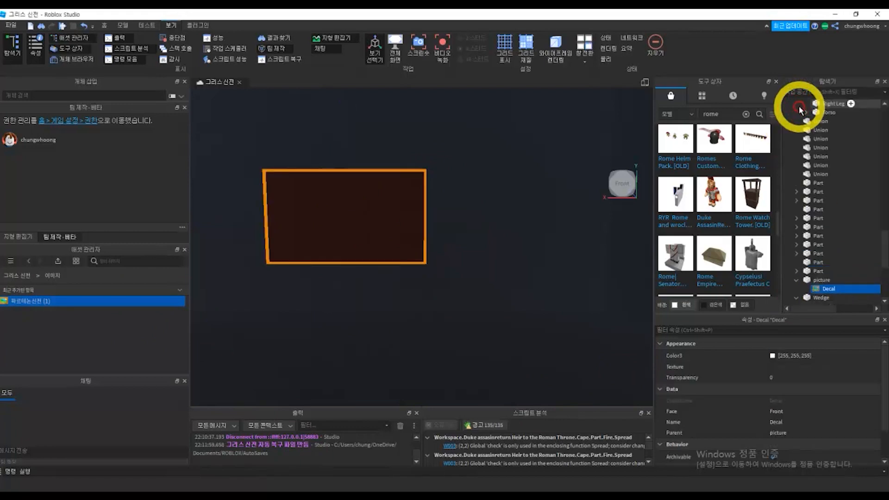
- Set the picture part's Decal texture to the imported 파르테논신전 image
right_click_drag(498, 299, 505, 177)
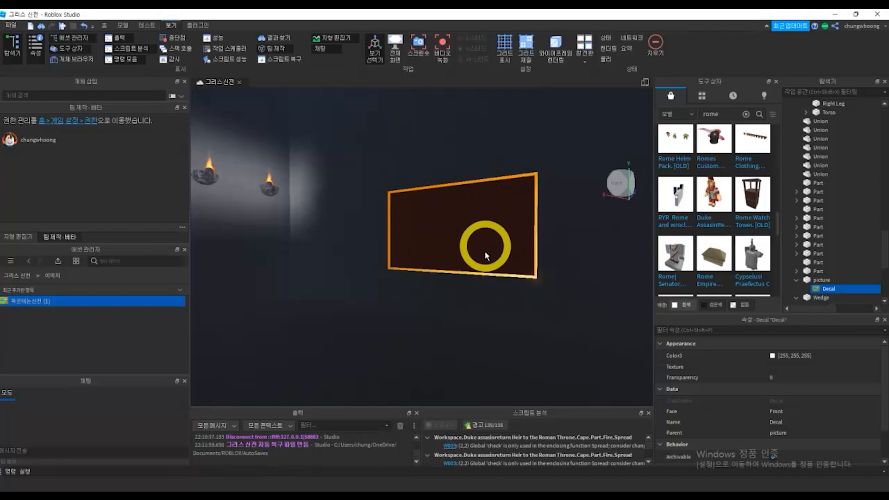
scroll(519, 321, "down", 3)
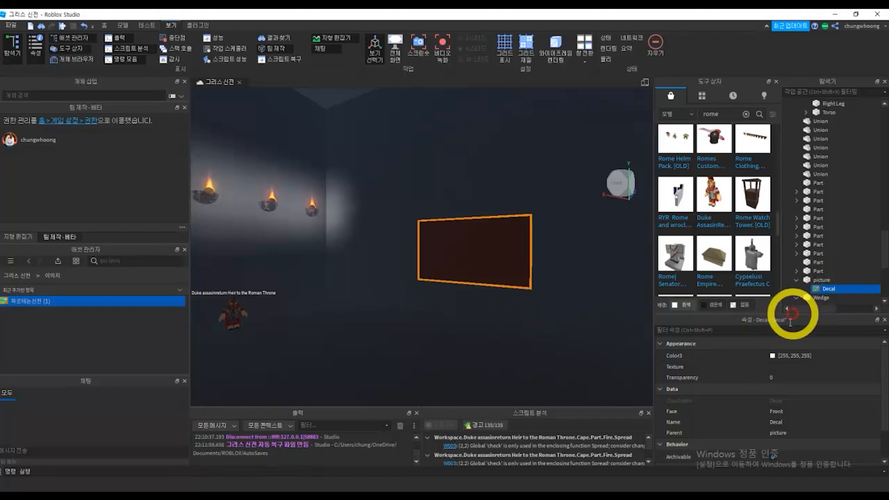
left_click(806, 288)
left_click(806, 281)
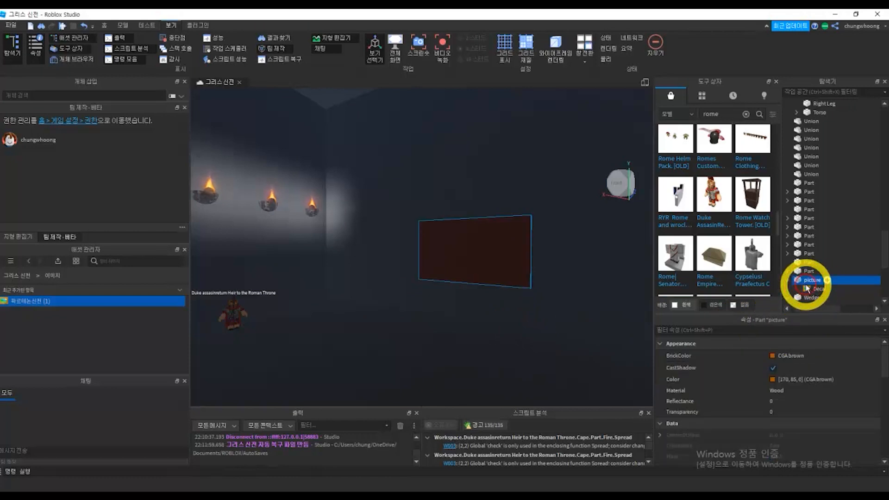
left_click(808, 288)
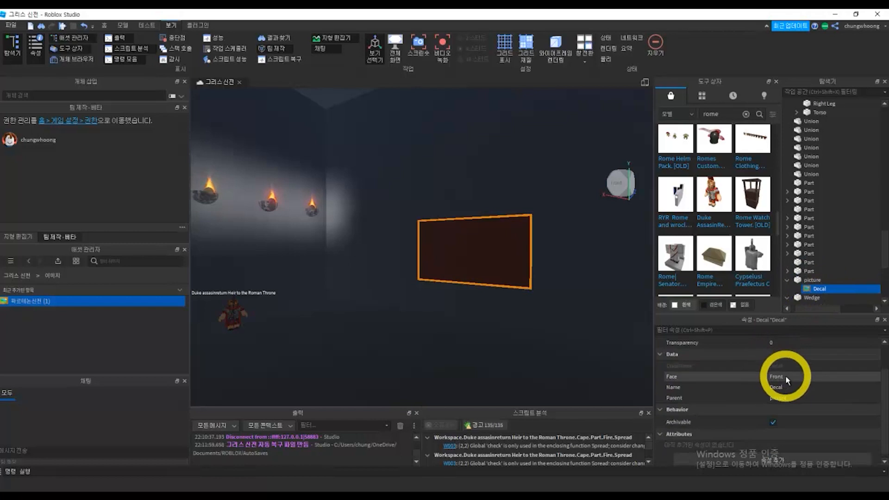
scroll(787, 382, "down", 2)
scroll(801, 399, "up", 2)
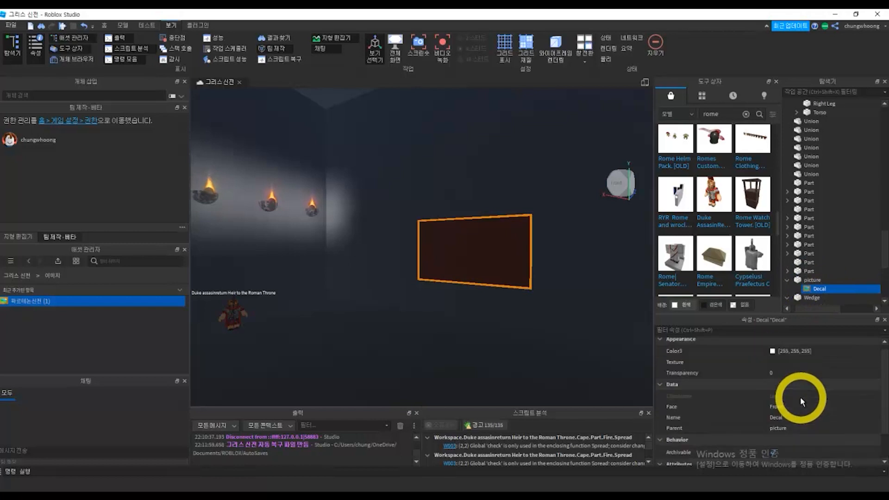
left_click(789, 369)
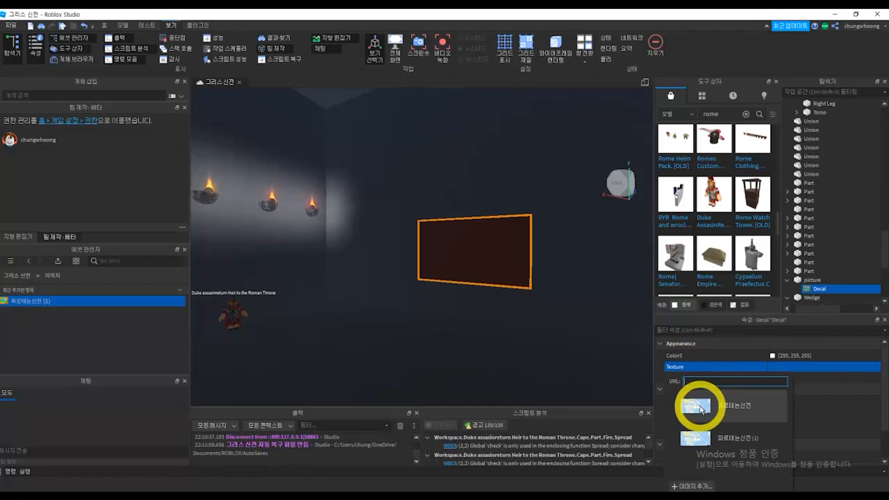
left_click(700, 406)
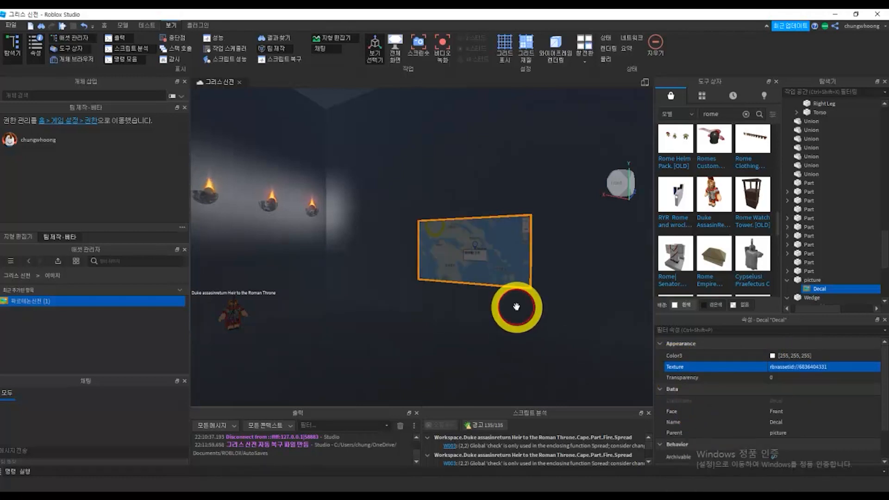
- Inspect the temple's guide room from several angles, covering the wall map picture, the torches, both NPCs and the opening to the outside
left_click(566, 255)
key("a")
scroll(576, 284, "up", 2)
middle_click_drag(580, 288, 441, 161)
scroll(441, 162, "down", 5)
right_click_drag(493, 272, 494, 270)
scroll(494, 271, "down", 8)
scroll(465, 285, "up", 8)
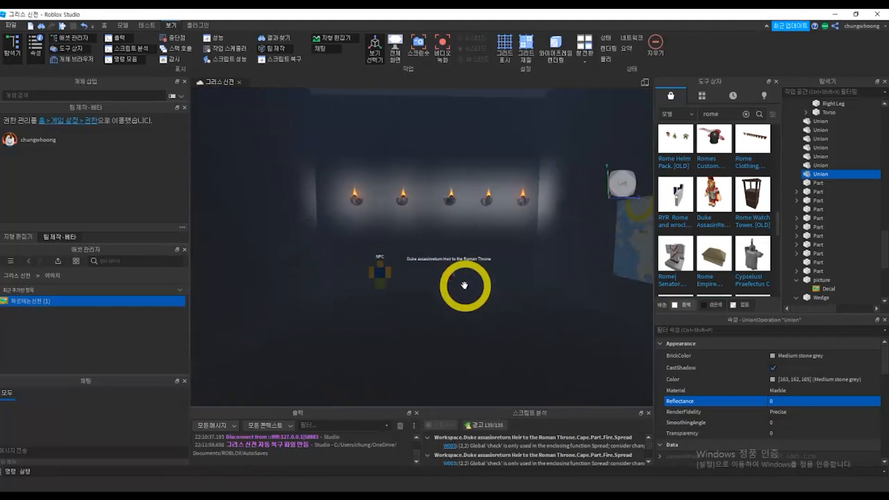
scroll(465, 285, "up", 5)
right_click_drag(488, 278, 492, 253)
scroll(488, 278, "up", 1)
key("d")
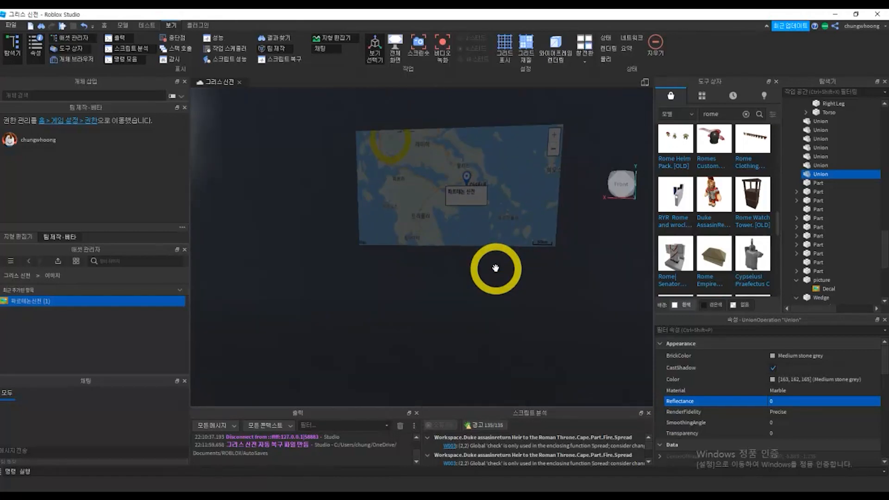
right_click_drag(495, 268, 495, 269)
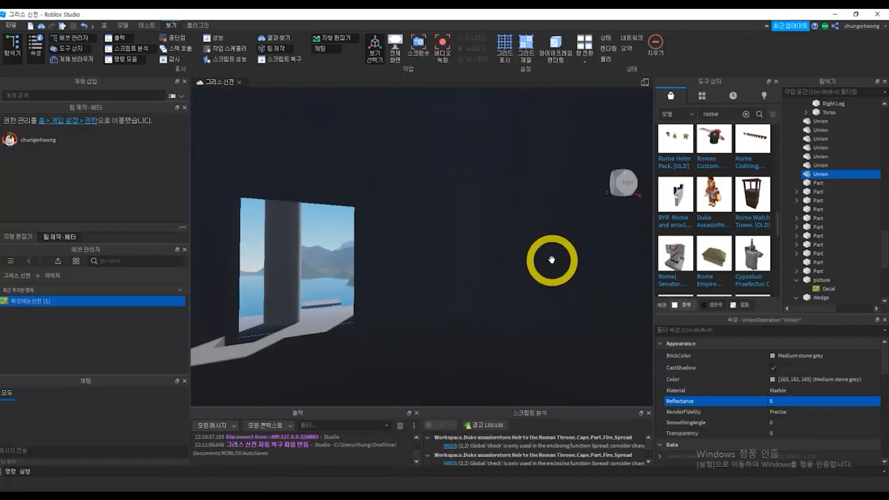
right_click_drag(469, 303, 470, 303)
right_click_drag(406, 279, 464, 310)
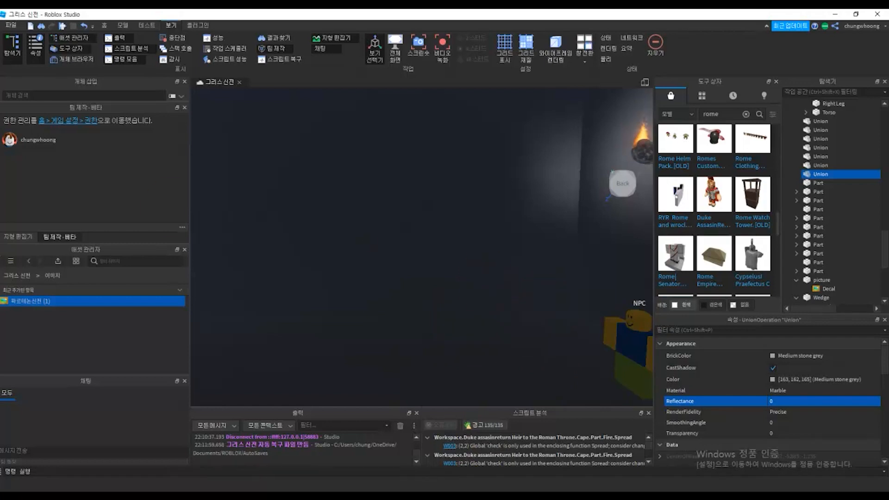
- Switch to the web browser, enlarge its window and open the main file list of the roblox GitHub repository
key("alt+Tab")
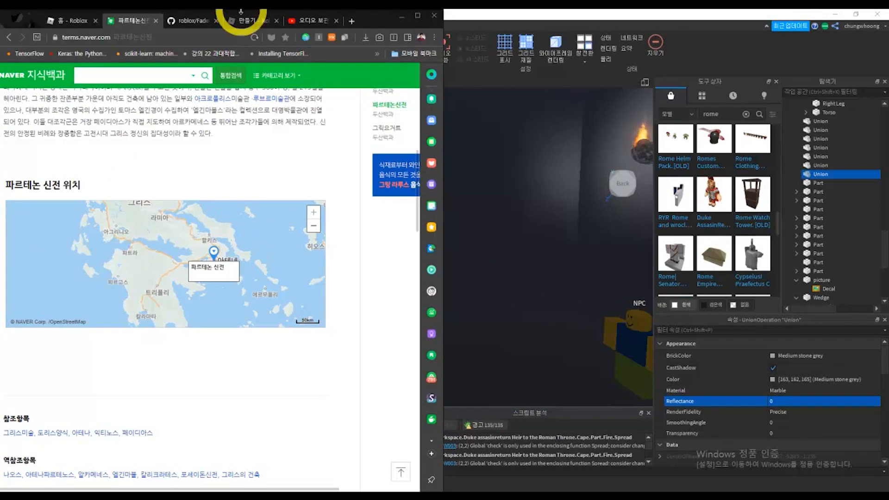
left_click(200, 21)
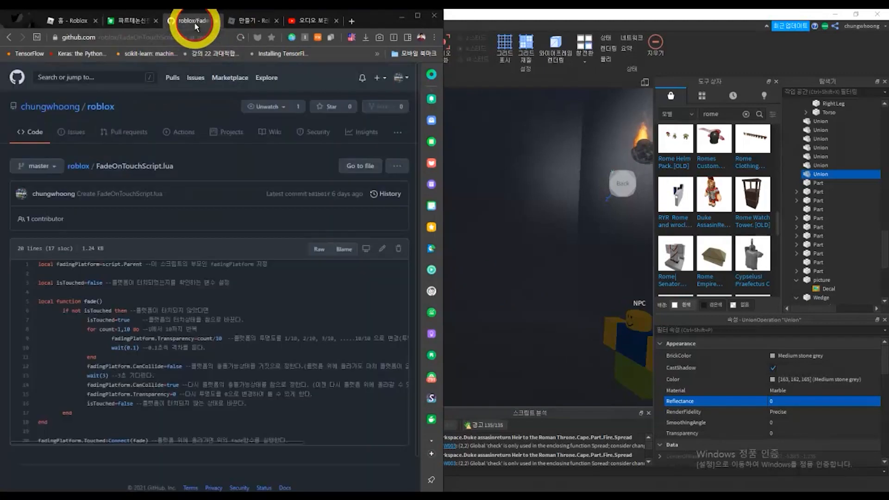
left_click(417, 16)
left_click(34, 128)
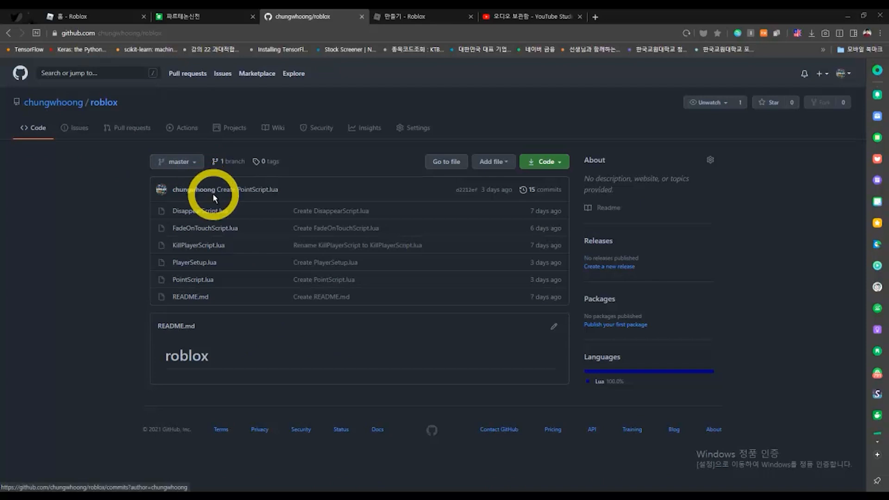
- Review the code of DisappearScript.lua and return to the repository's file list
left_click(210, 211)
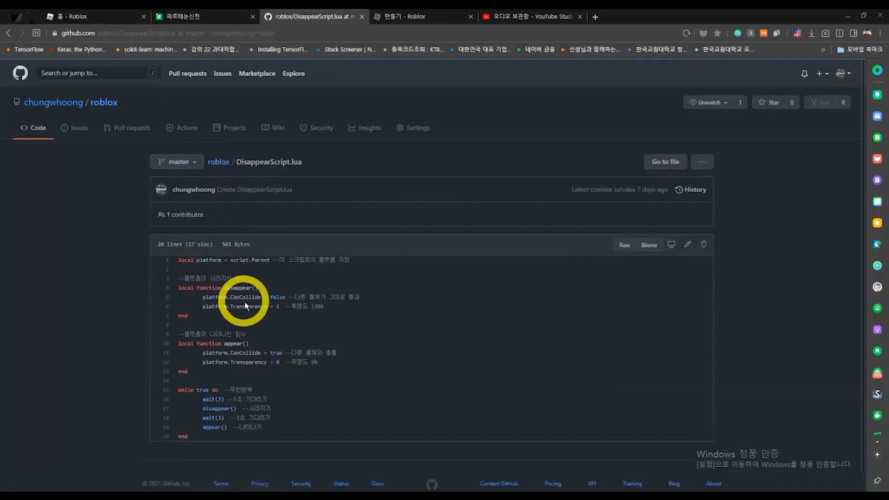
scroll(250, 324, "down", 1)
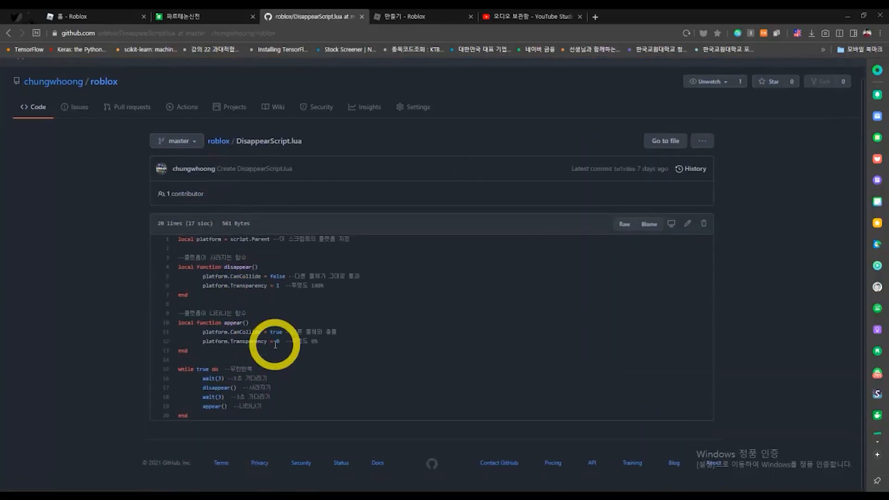
left_click(8, 34)
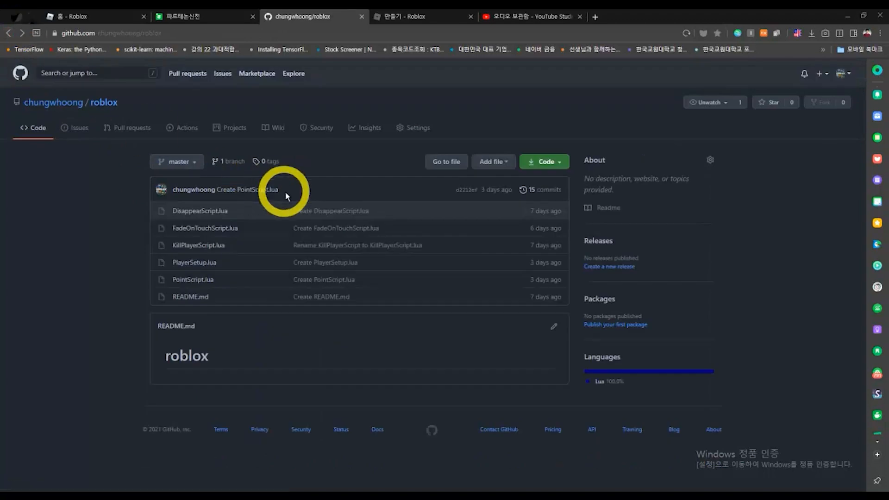